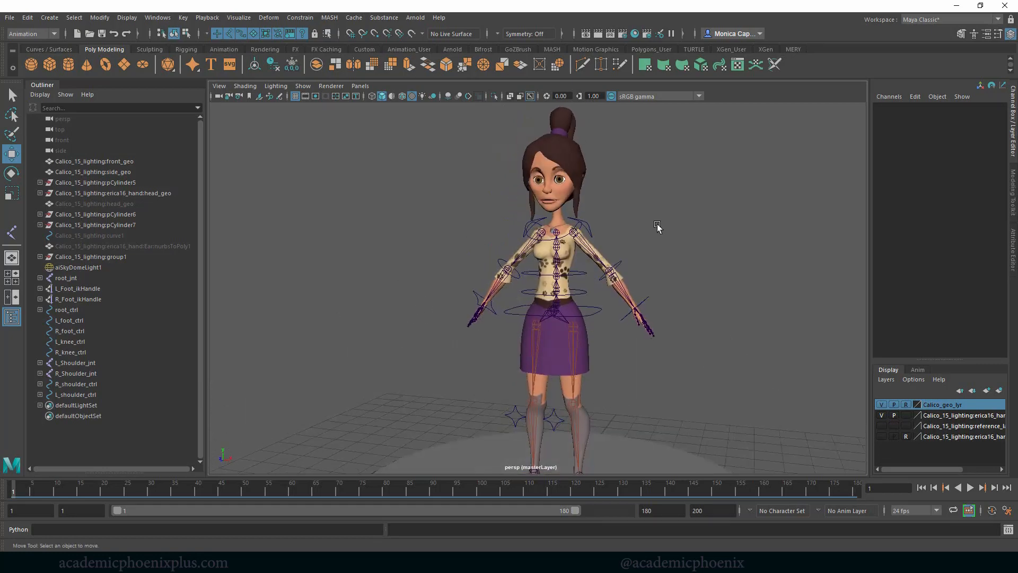
pyautogui.scroll(6, 732, 250)
pyautogui.keyDown('alt'); pyautogui.moveTo(717, 202); pyautogui.dragTo(666, 179); pyautogui.keyUp('alt')
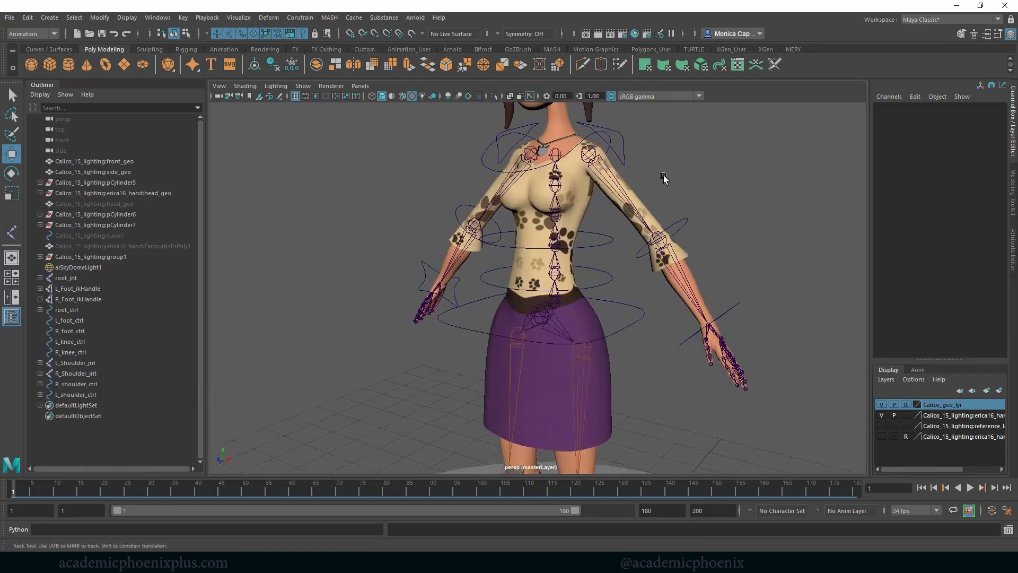
pyautogui.keyDown('alt'); pyautogui.moveTo(666, 180); pyautogui.dragTo(666, 259, button='middle'); pyautogui.keyUp('alt')
pyautogui.keyDown('alt'); pyautogui.moveTo(666, 259); pyautogui.dragTo(644, 244); pyautogui.keyUp('alt')
pyautogui.press('y')
pyautogui.click(690, 248)
# - In the side view, draw a joint chain with the Joint Tool from Spine6_jnt through the neck and jaw to the top of the head
pyautogui.press('space')
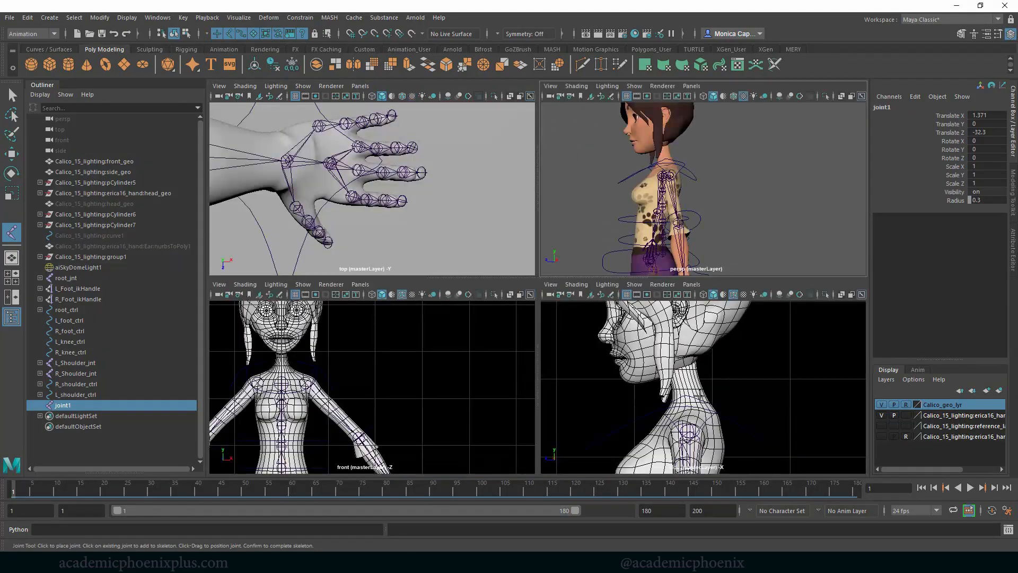
pyautogui.keyDown('alt'); pyautogui.moveTo(691, 401); pyautogui.dragTo(677, 361, button='middle'); pyautogui.keyUp('alt')
pyautogui.press('space')
pyautogui.keyDown('alt'); pyautogui.moveTo(552, 312); pyautogui.dragTo(743, 343, button='right'); pyautogui.keyUp('alt')
pyautogui.keyDown('alt'); pyautogui.moveTo(574, 266); pyautogui.dragTo(616, 252, button='middle'); pyautogui.keyUp('alt')
pyautogui.hotkey('ctrl', 'z')
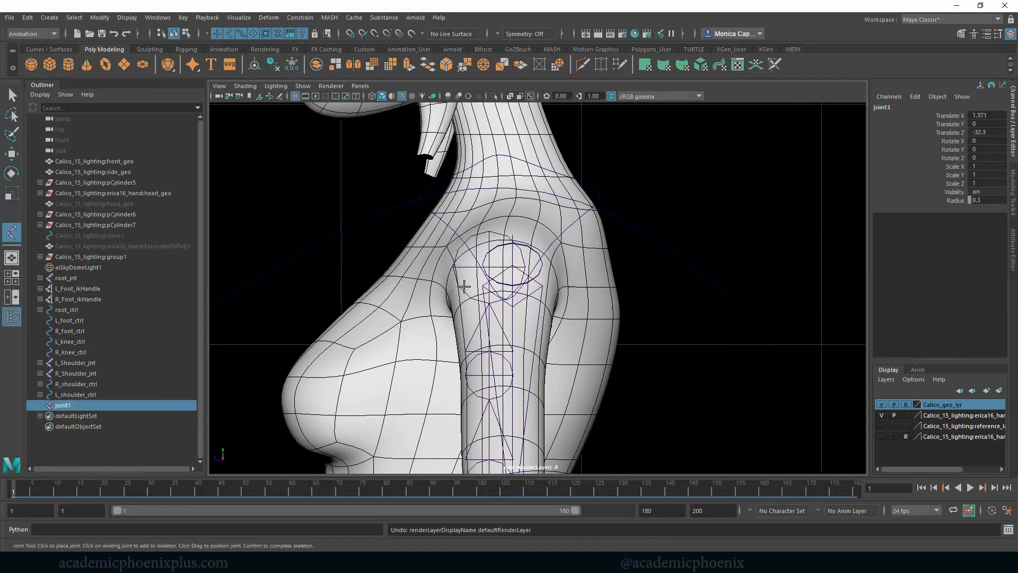
pyautogui.click(14, 96)
pyautogui.click(11, 233)
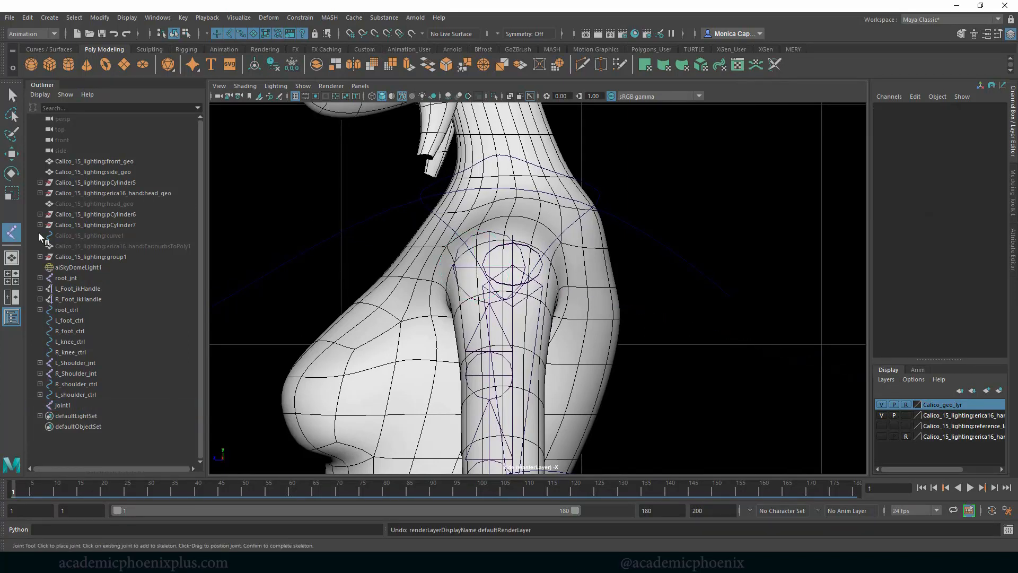
pyautogui.click(475, 266)
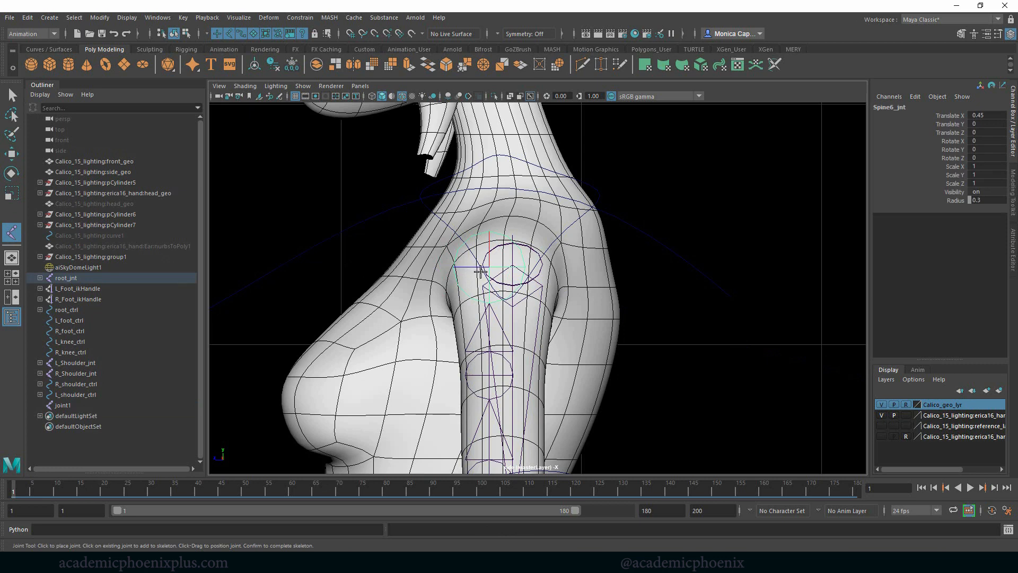
pyautogui.keyDown('alt'); pyautogui.moveTo(537, 234); pyautogui.dragTo(543, 328, button='middle'); pyautogui.keyUp('alt')
pyautogui.click(509, 227)
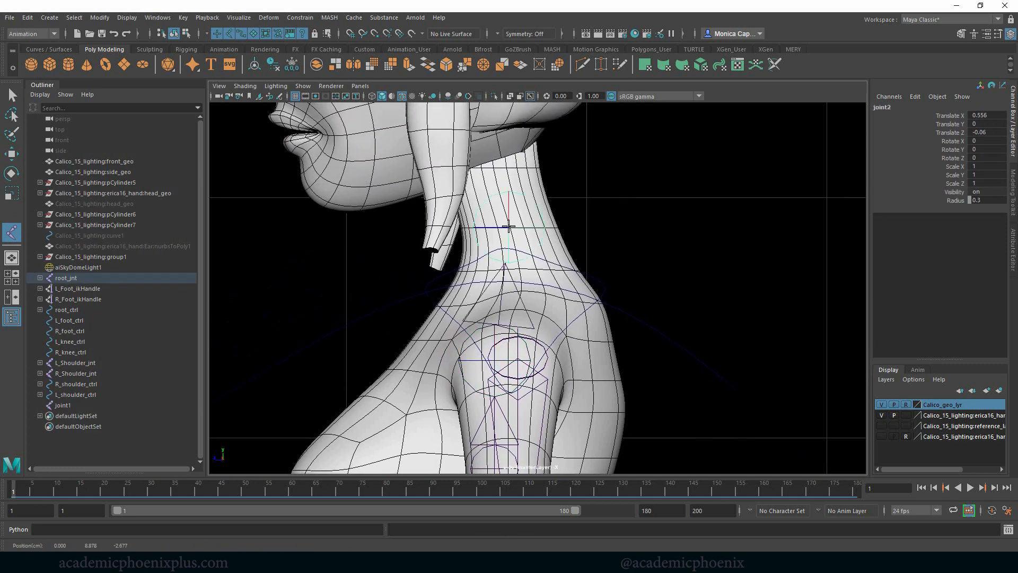
pyautogui.scroll(-6, 597, 230)
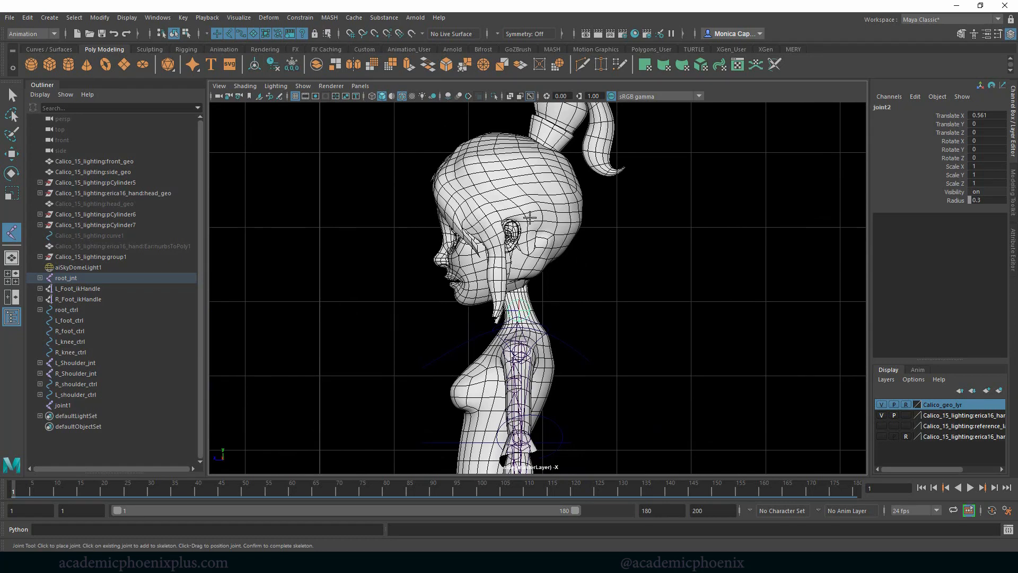
pyautogui.click(513, 247)
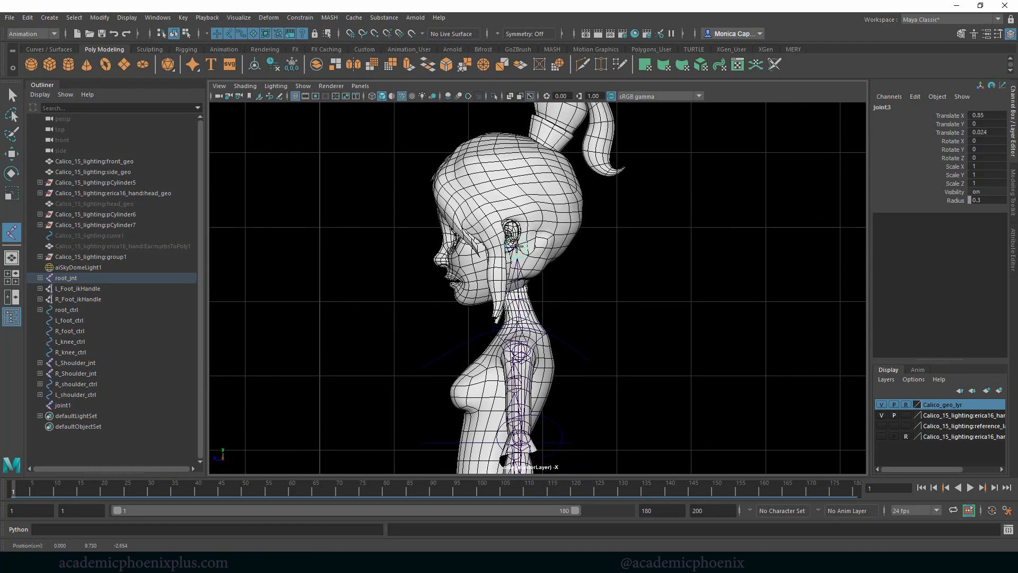
pyautogui.click(516, 130)
pyautogui.press('q')
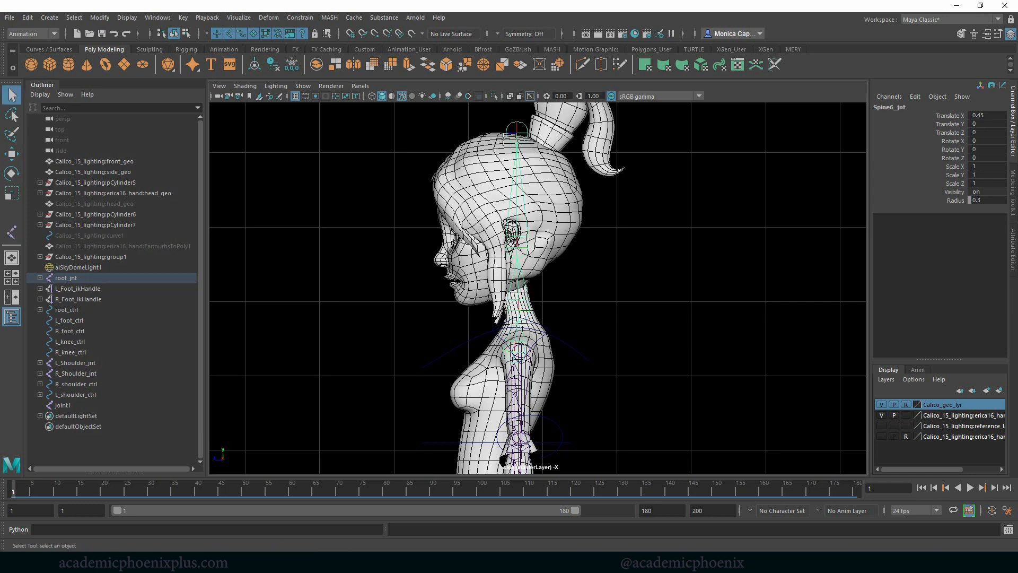
# - Rename the new neck joint as neck_ctrl and the joint near the ear as jaw_ctrl
pyautogui.click(522, 310)
pyautogui.click(914, 109)
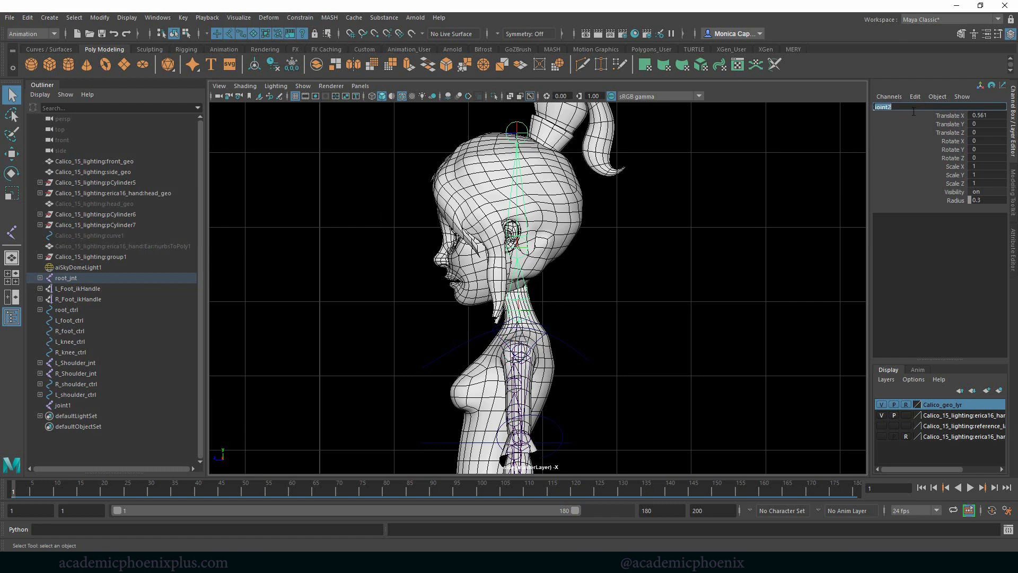
pyautogui.write('neck_ctrl')
pyautogui.press('Return')
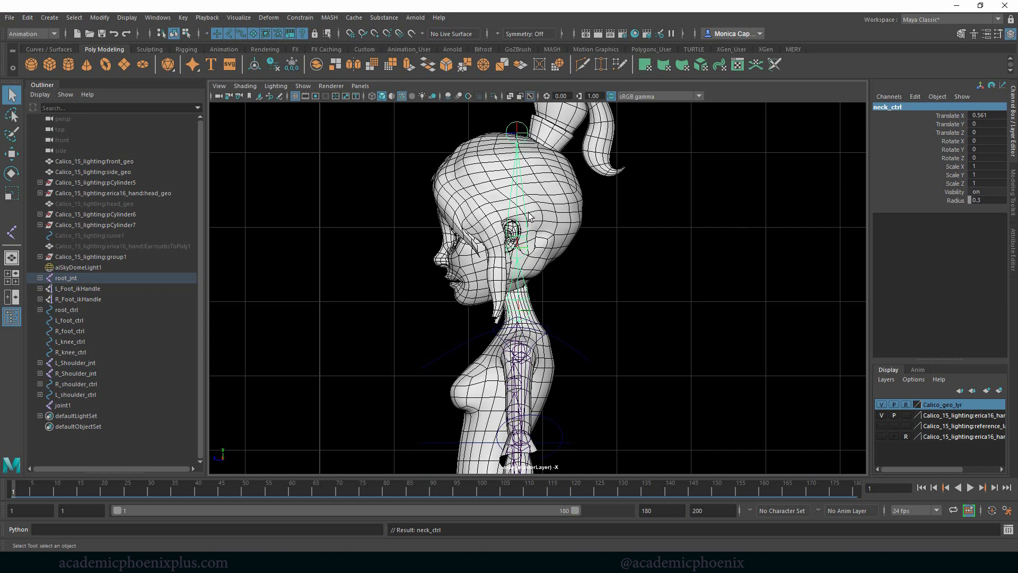
pyautogui.click(517, 241)
pyautogui.click(911, 108)
pyautogui.write('jaw_ctrl')
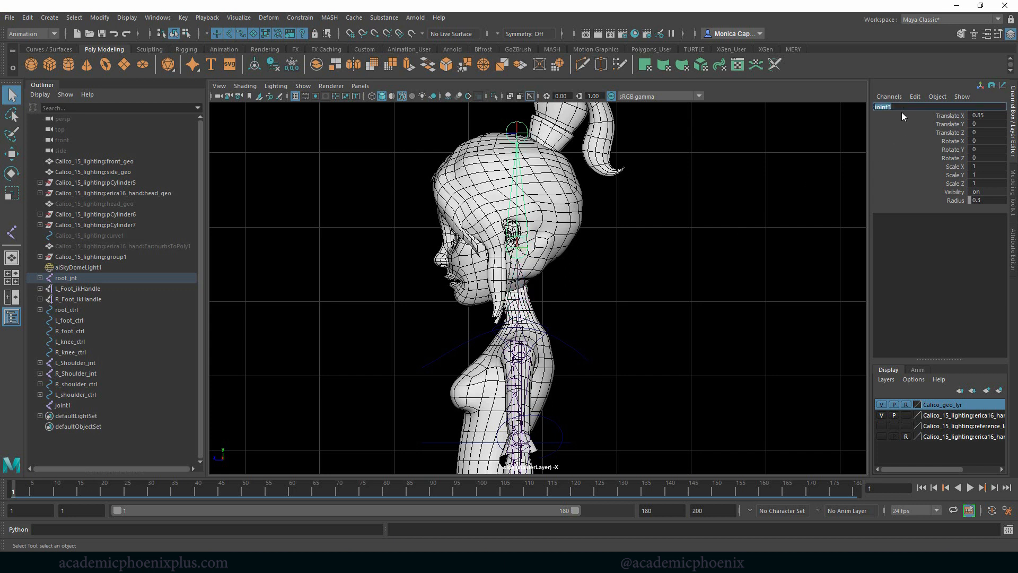
pyautogui.press('Return')
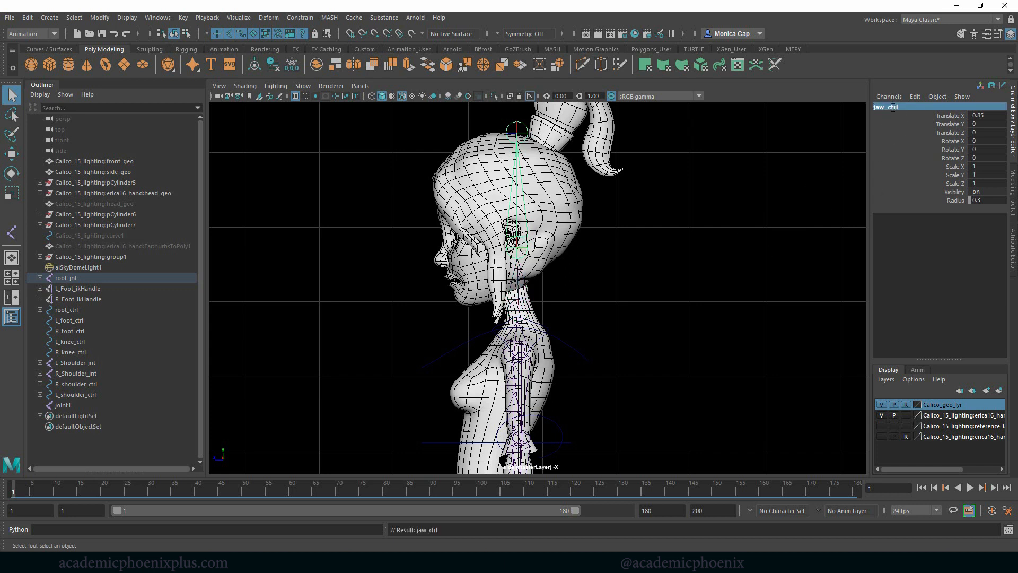
# - Correct the names of the two new joints to jaw_jnt and neck_jnt
pyautogui.moveTo(894, 108); pyautogui.dragTo(891, 109)
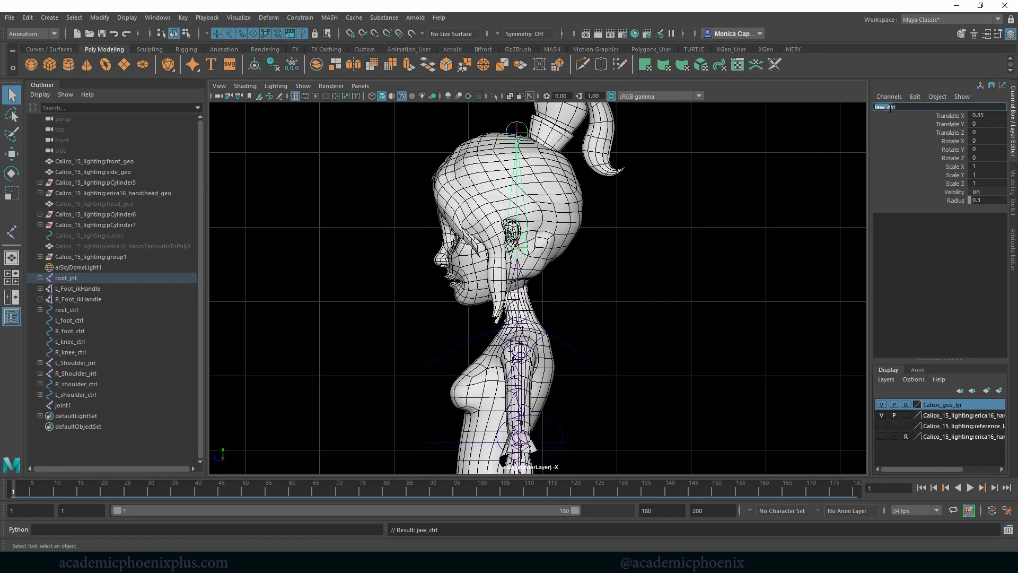
pyautogui.press('Return')
pyautogui.click(526, 311)
pyautogui.click(912, 109)
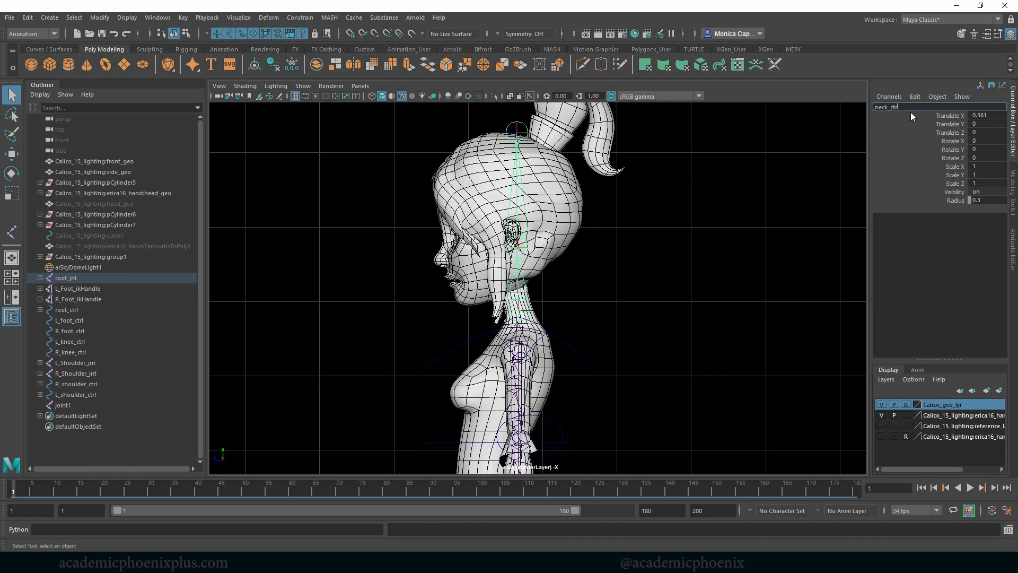
pyautogui.write('jnt')
pyautogui.press('Return')
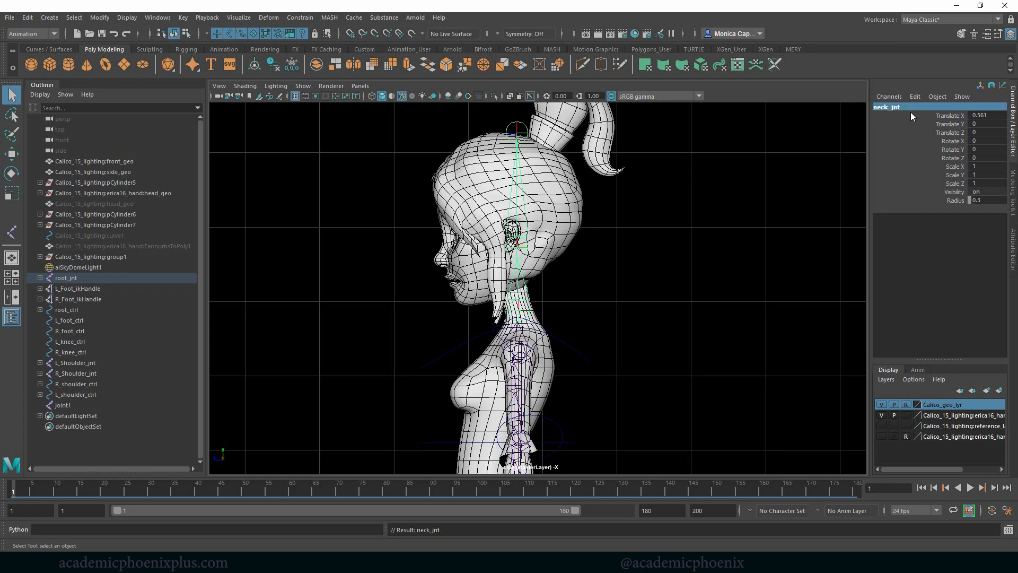
# - Rename the joint at the top of the head as topHead_jnt
pyautogui.click(550, 135)
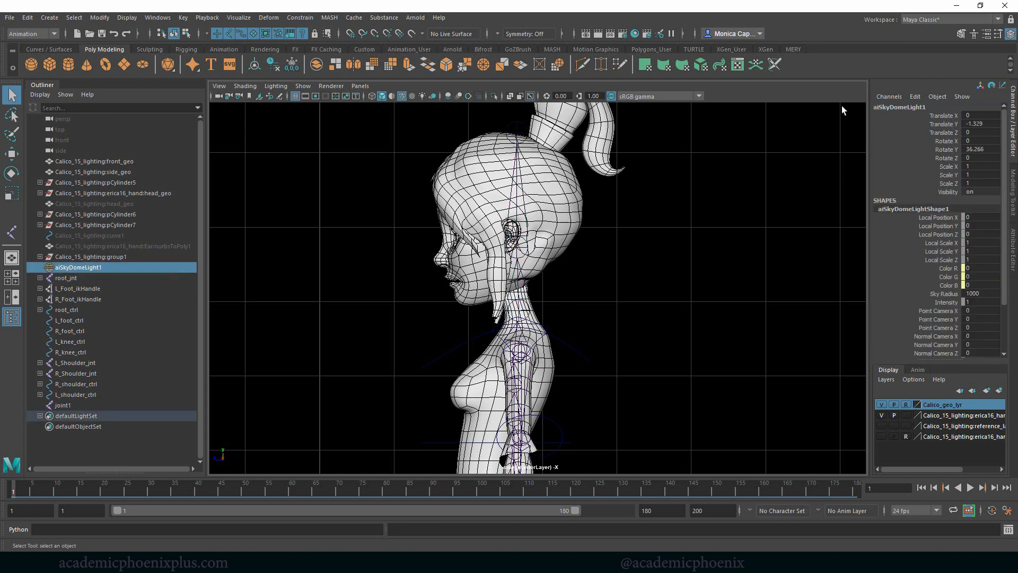
pyautogui.click(518, 135)
pyautogui.click(895, 108)
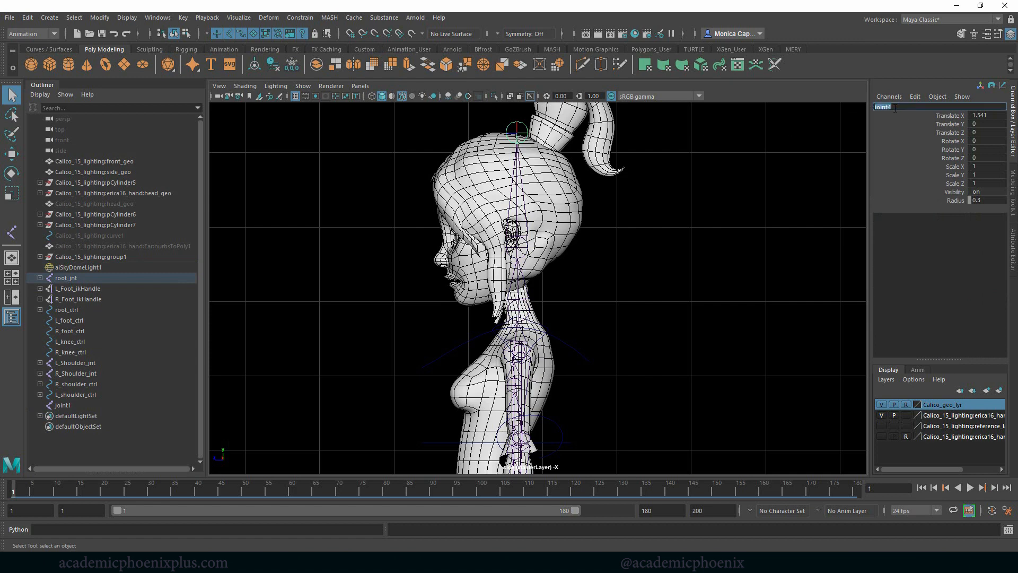
pyautogui.write('topHead_jnt')
pyautogui.press('Return')
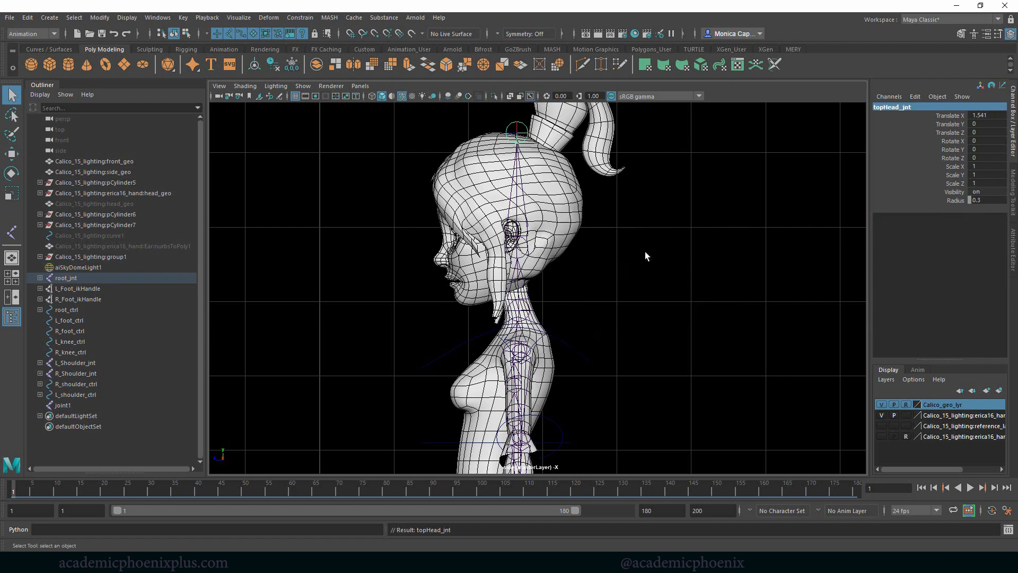
# - In the perspective view, parent L_Shoulder_jnt to the upper spine joint Spine6_jnt
pyautogui.press('space')
pyautogui.press('space')
pyautogui.moveTo(590, 211)
pyautogui.keyDown('alt'); pyautogui.mouseDown()
pyautogui.moveTo(668, 220)
pyautogui.moveTo(611, 193)
pyautogui.mouseUp(); pyautogui.keyUp('alt')
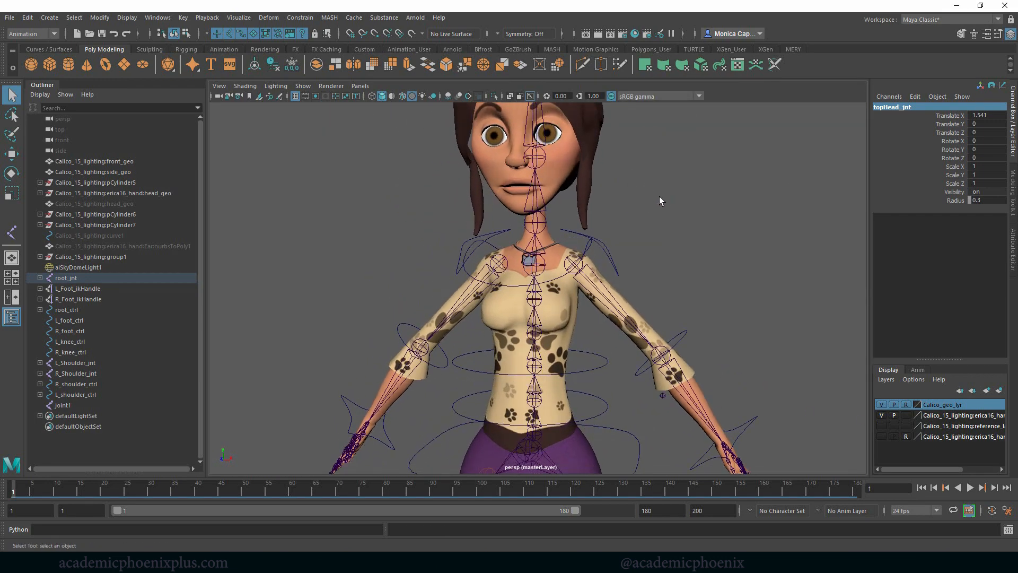
pyautogui.keyDown('alt'); pyautogui.moveTo(660, 196); pyautogui.dragTo(727, 207, button='right'); pyautogui.keyUp('alt')
pyautogui.keyDown('alt'); pyautogui.moveTo(727, 207); pyautogui.dragTo(703, 235, button='middle'); pyautogui.keyUp('alt')
pyautogui.keyDown('alt'); pyautogui.moveTo(703, 235); pyautogui.dragTo(562, 241); pyautogui.keyUp('alt')
pyautogui.click(552, 290)
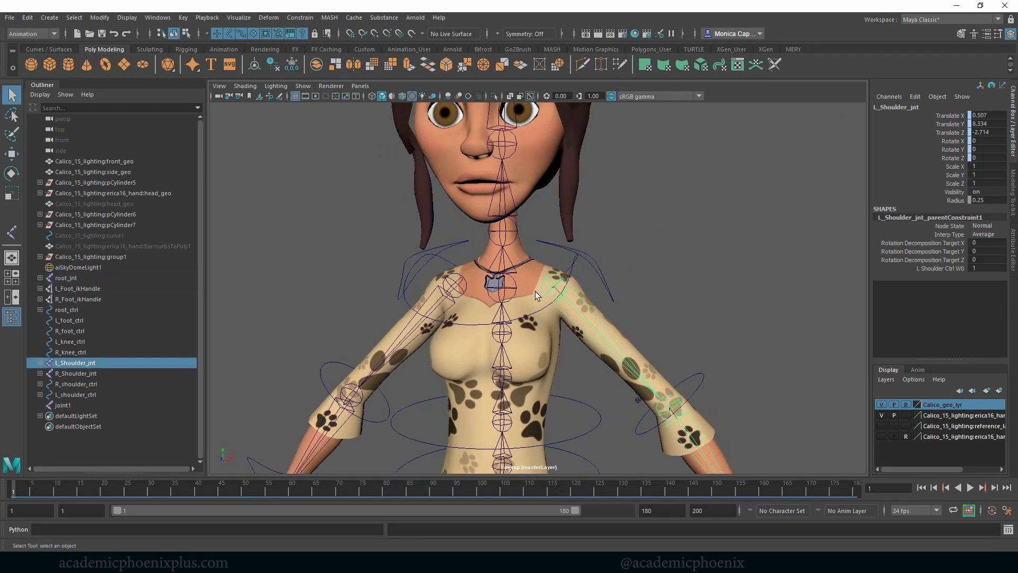
pyautogui.click(503, 293)
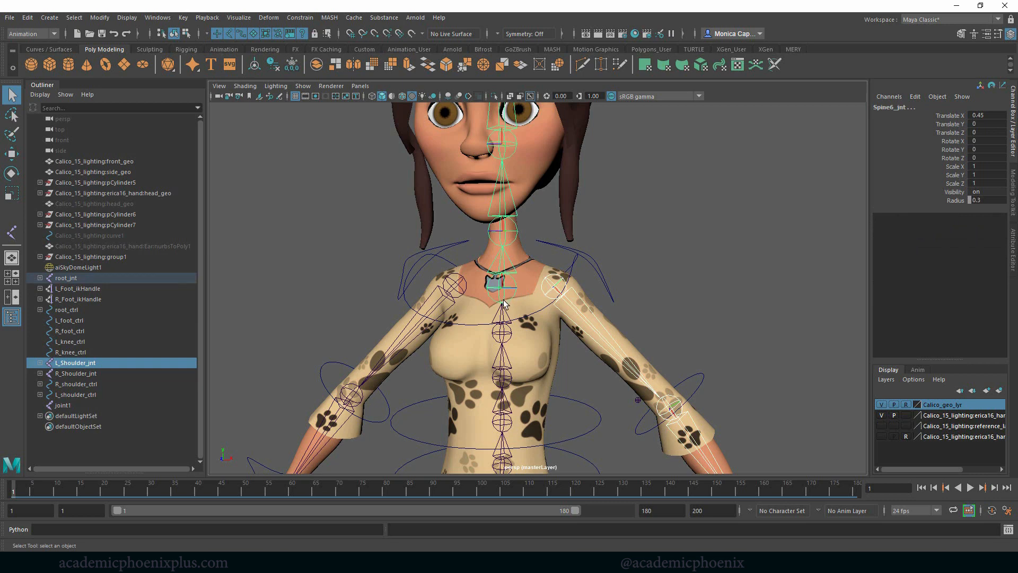
pyautogui.press('p')
# - Parent R_Shoulder_jnt to Spine6_jnt and clear the selection
pyautogui.click(458, 293)
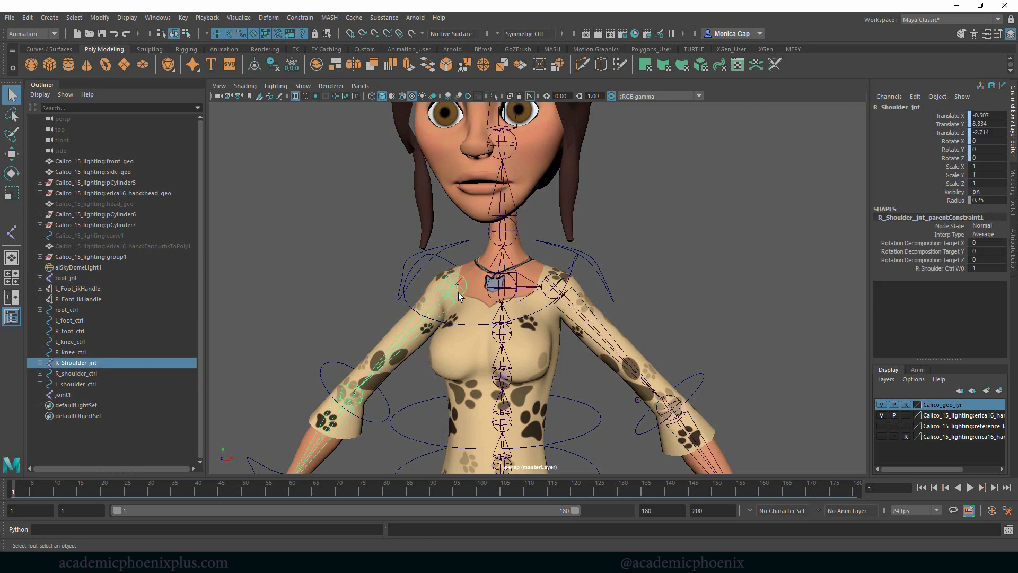
pyautogui.keyDown('shift'); pyautogui.click(498, 293); pyautogui.keyUp('shift')
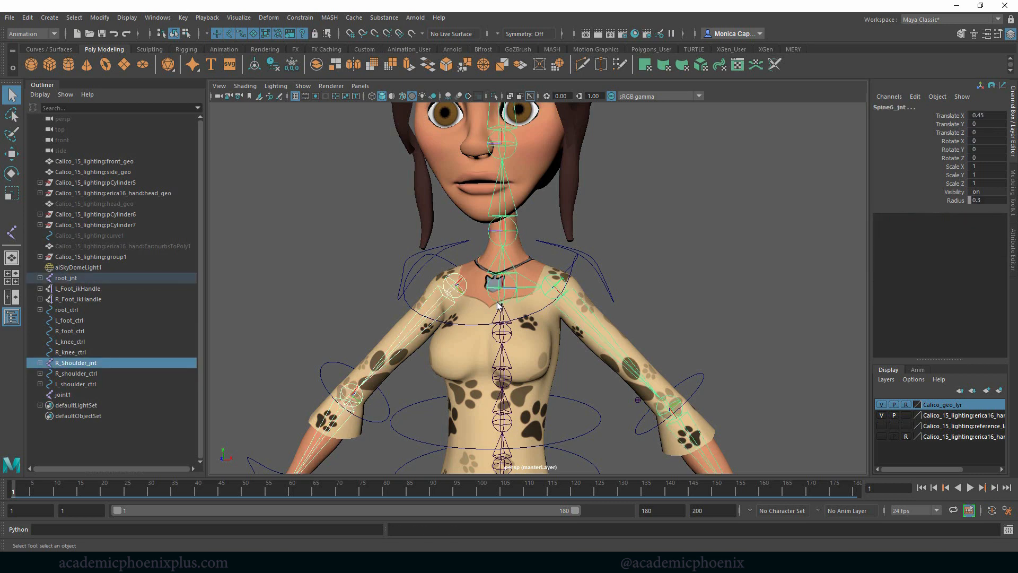
pyautogui.press('p')
pyautogui.click(659, 280)
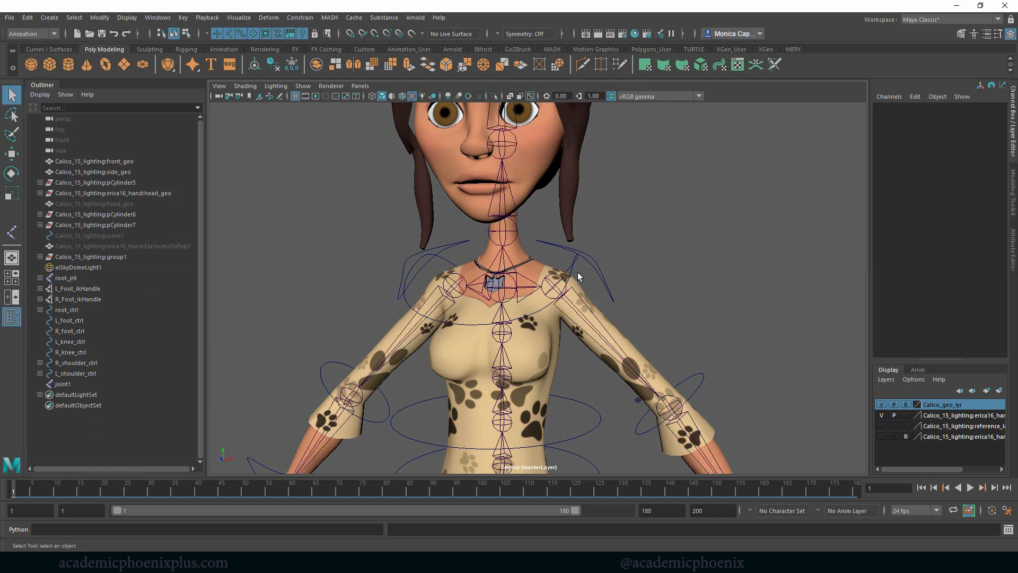
# - Test the rig by rotating midSpine_ctrl, and undo the rotation
pyautogui.scroll(-2, 630, 366)
pyautogui.click(495, 415)
pyautogui.press('e')
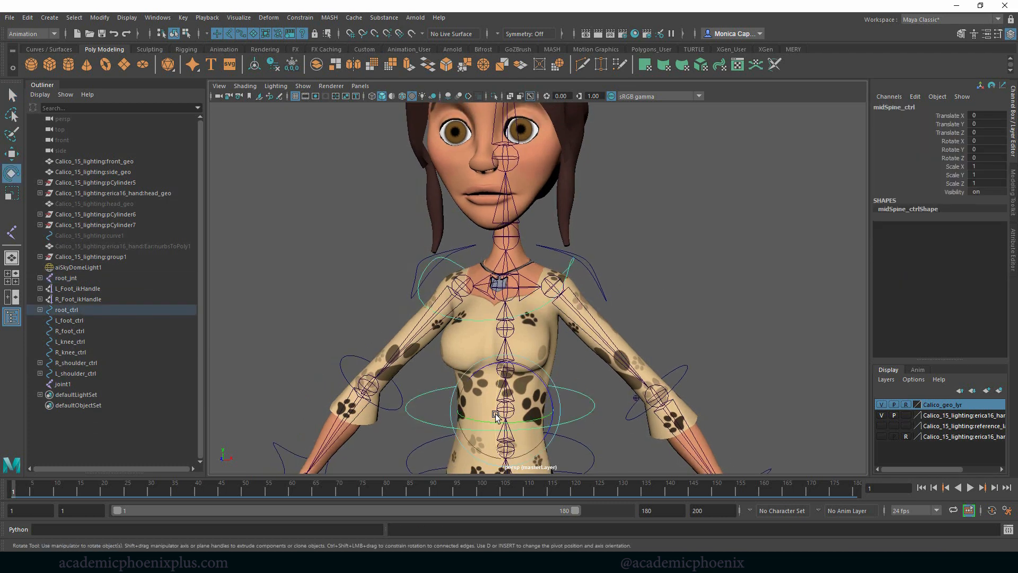
pyautogui.moveTo(496, 413); pyautogui.dragTo(548, 375)
pyautogui.hotkey('ctrl', 'z')
# - Delete the stray joint joint1 floating beside the character's shoulder
pyautogui.keyDown('alt'); pyautogui.moveTo(701, 213); pyautogui.dragTo(725, 253, button='right'); pyautogui.keyUp('alt')
pyautogui.keyDown('alt'); pyautogui.moveTo(725, 253); pyautogui.dragTo(620, 218); pyautogui.keyUp('alt')
pyautogui.keyDown('alt'); pyautogui.moveTo(621, 218); pyautogui.dragTo(645, 250, button='middle'); pyautogui.keyUp('alt')
pyautogui.keyDown('alt'); pyautogui.moveTo(658, 250); pyautogui.dragTo(645, 250); pyautogui.keyUp('alt')
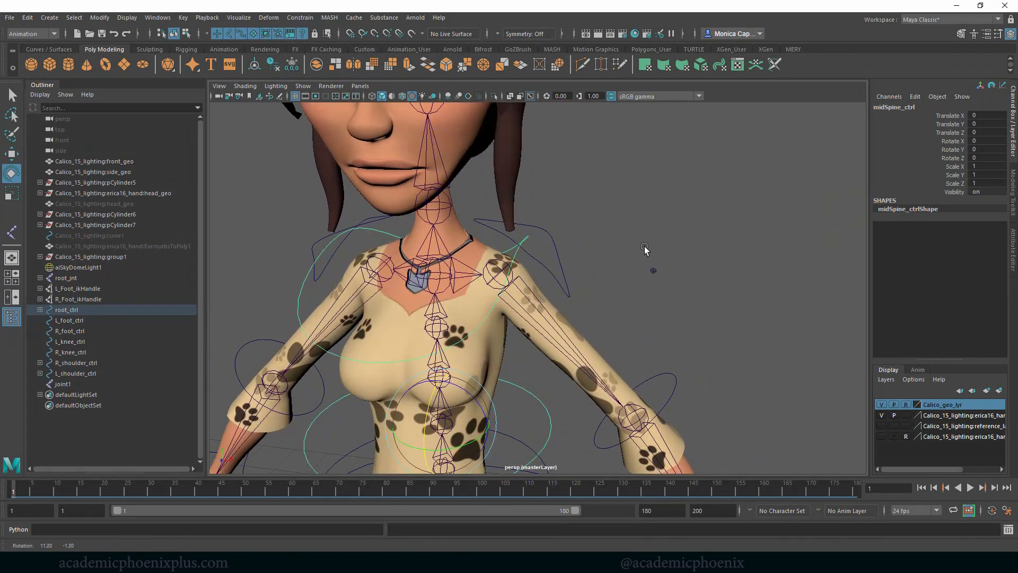
pyautogui.click(648, 285)
pyautogui.click(641, 273)
pyautogui.press('Delete')
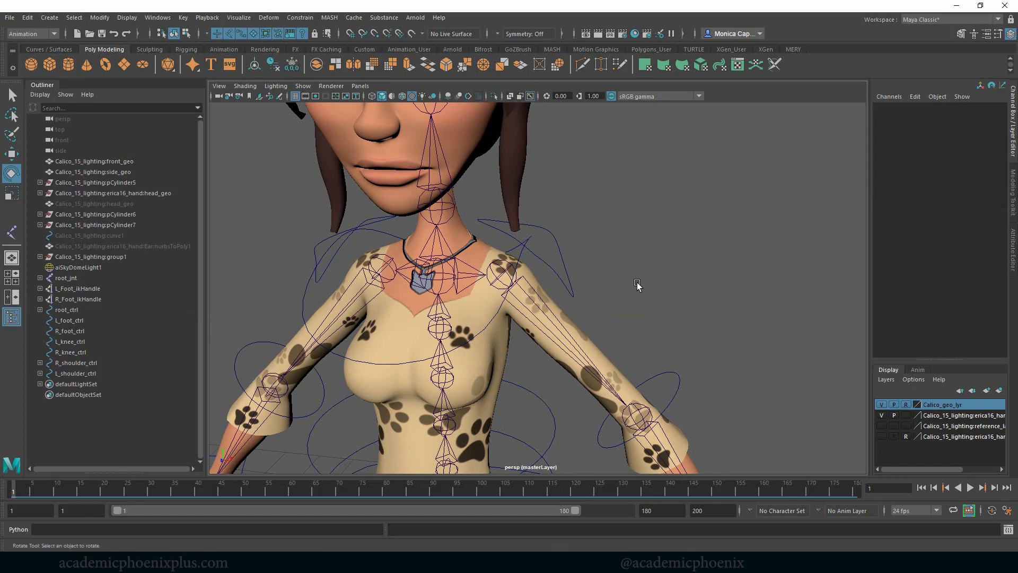
# - Parent L_shoulder_ctrl to the Shoulders_ctrl curve
pyautogui.click(559, 274)
pyautogui.keyDown('alt'); pyautogui.moveTo(627, 259); pyautogui.dragTo(600, 264); pyautogui.keyUp('alt')
pyautogui.press('q')
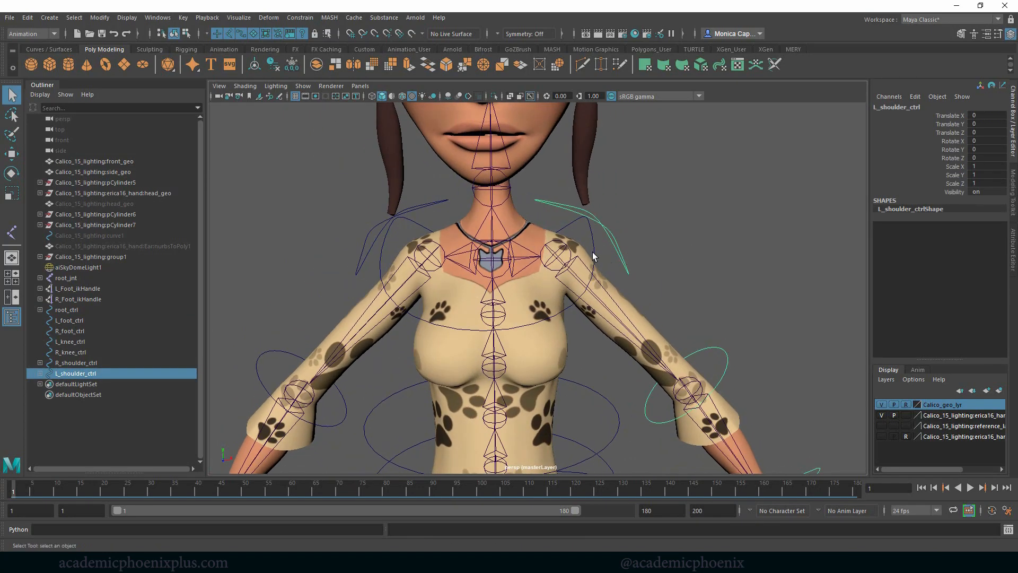
pyautogui.keyDown('shift'); pyautogui.click(595, 261); pyautogui.keyUp('shift')
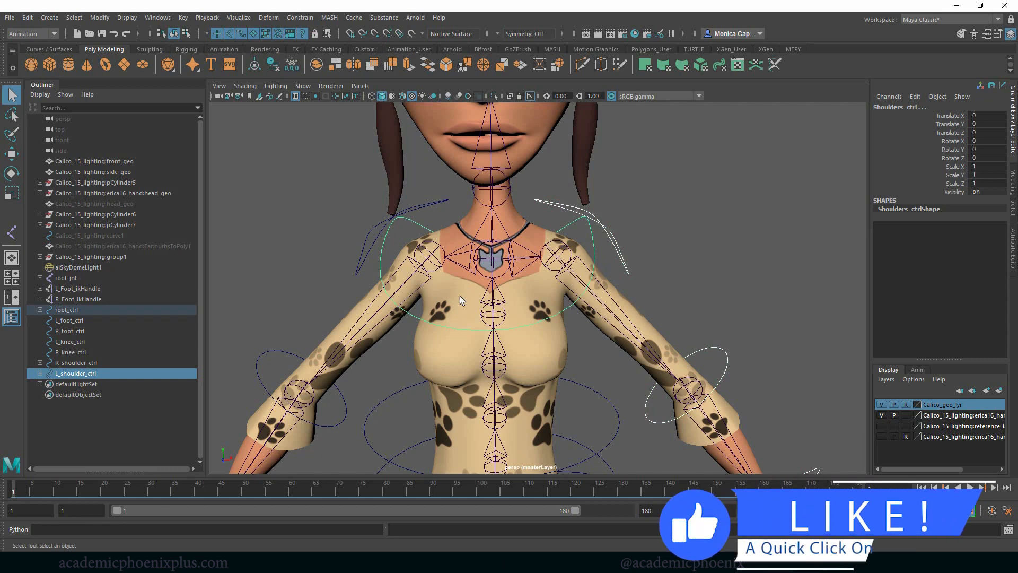
pyautogui.click(536, 279)
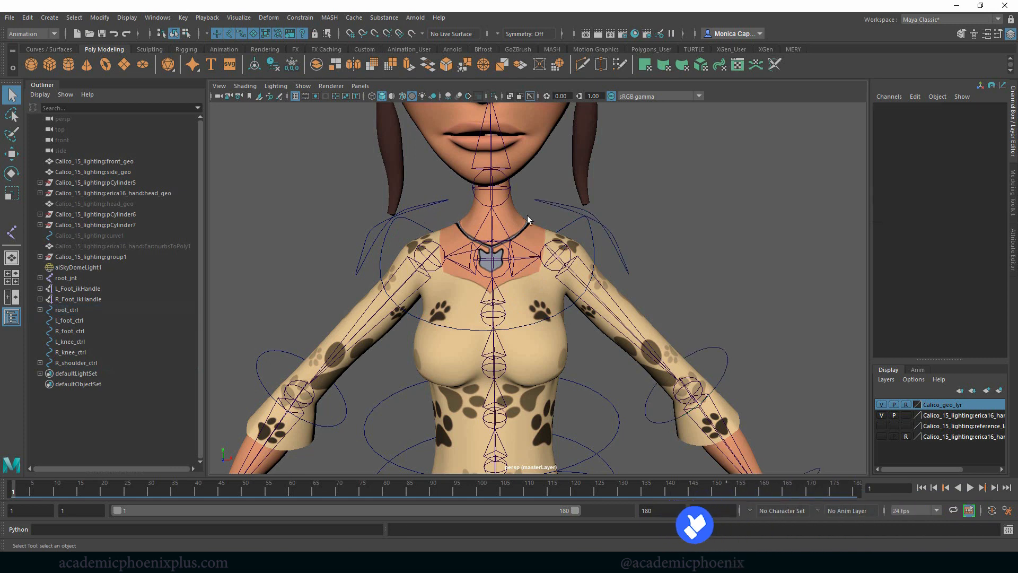
# - Rename the left shoulder control as L_arm_ctrl and the right shoulder control as R_arm_ctrl
pyautogui.click(590, 260)
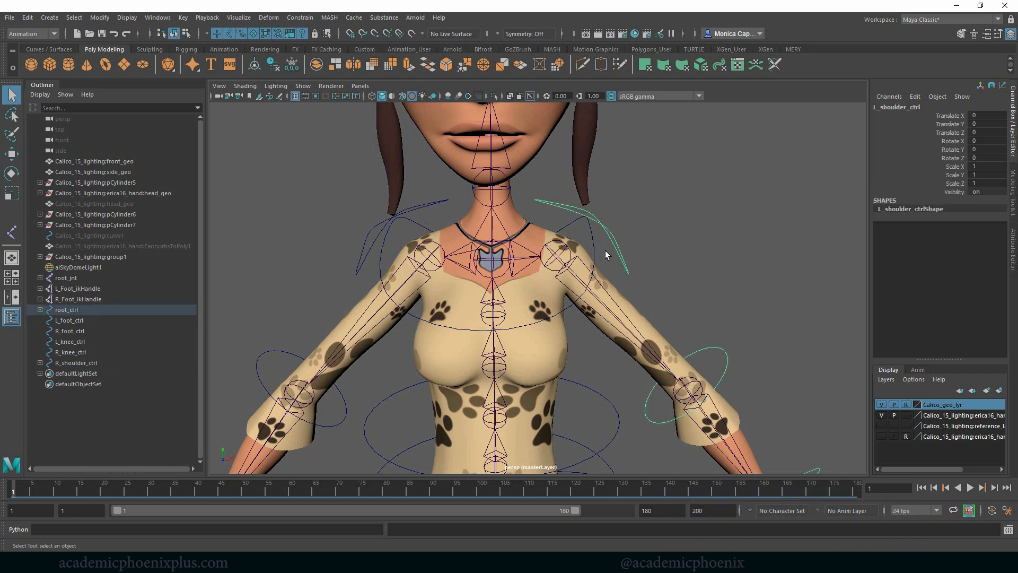
pyautogui.click(593, 259)
pyautogui.click(620, 255)
pyautogui.doubleClick(908, 107)
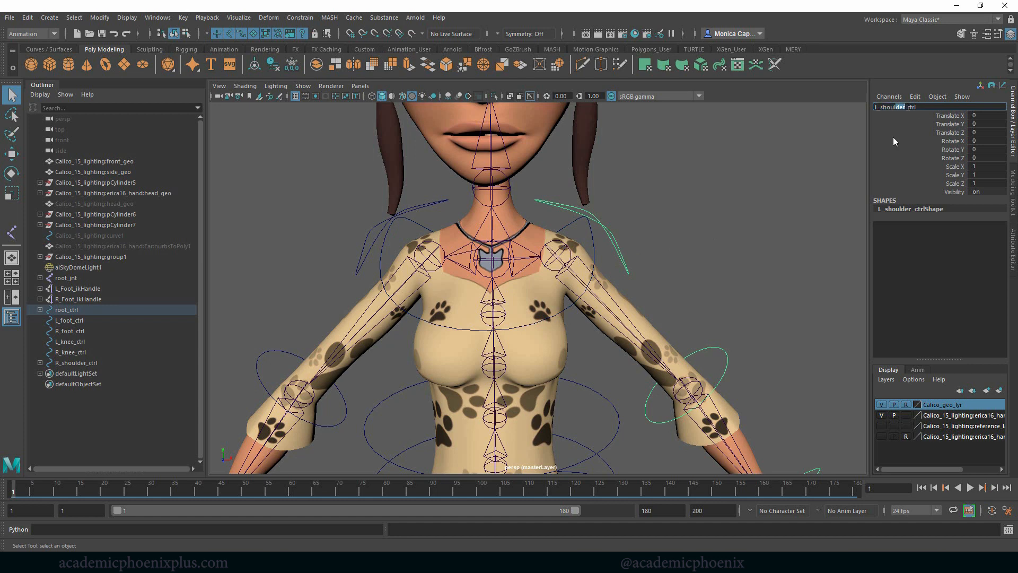
pyautogui.write('rm')
pyautogui.press('Return')
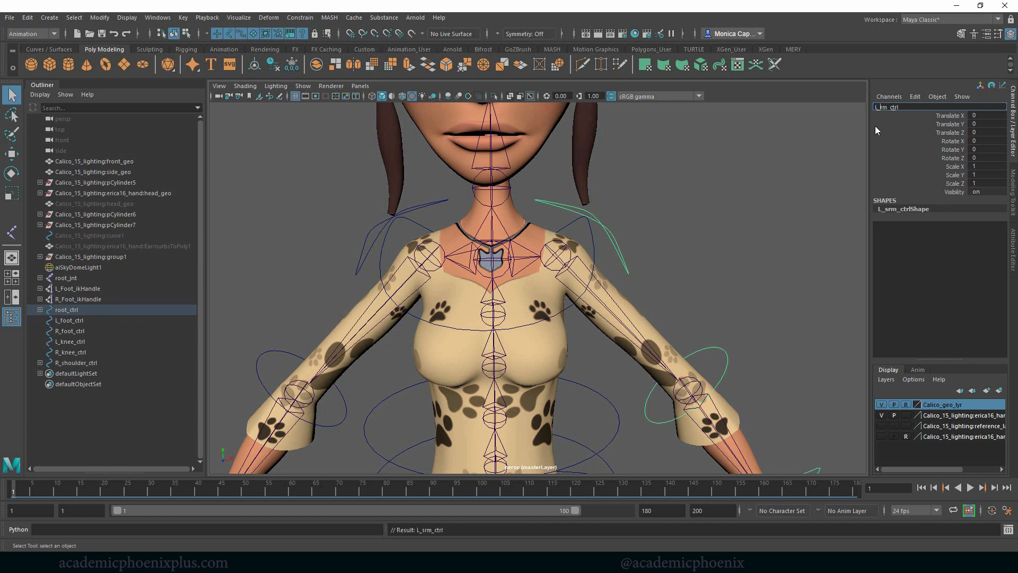
pyautogui.write('a')
pyautogui.press('Return')
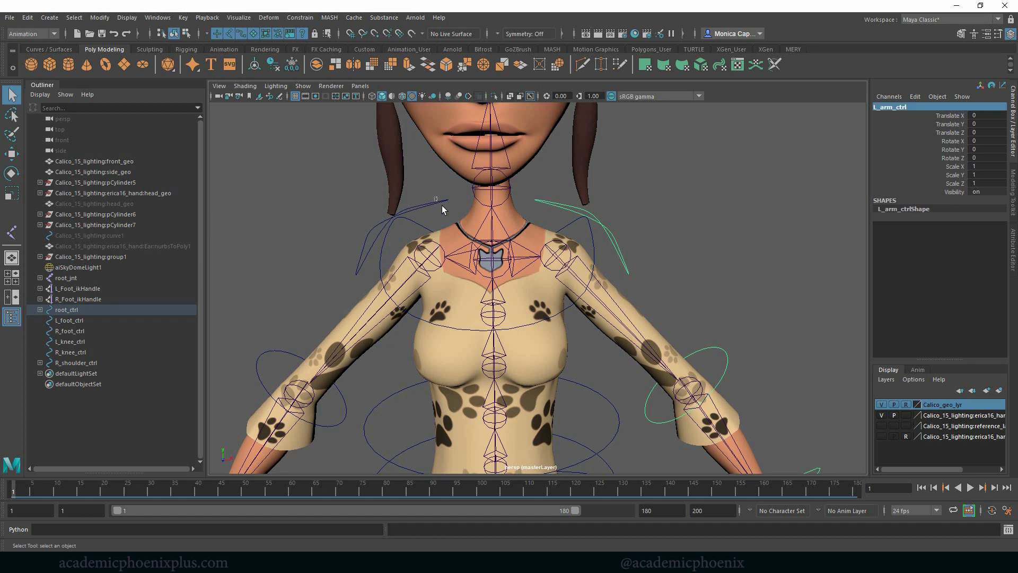
pyautogui.click(438, 203)
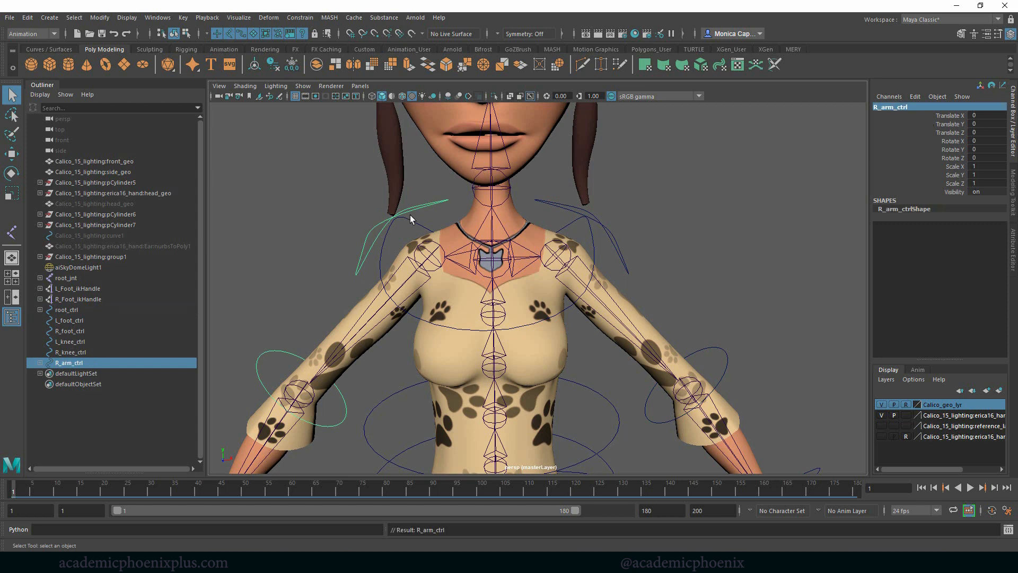
# - Parent R_arm_ctrl to the Shoulders_ctrl curve
pyautogui.keyDown('shift'); pyautogui.click(416, 221); pyautogui.keyUp('shift')
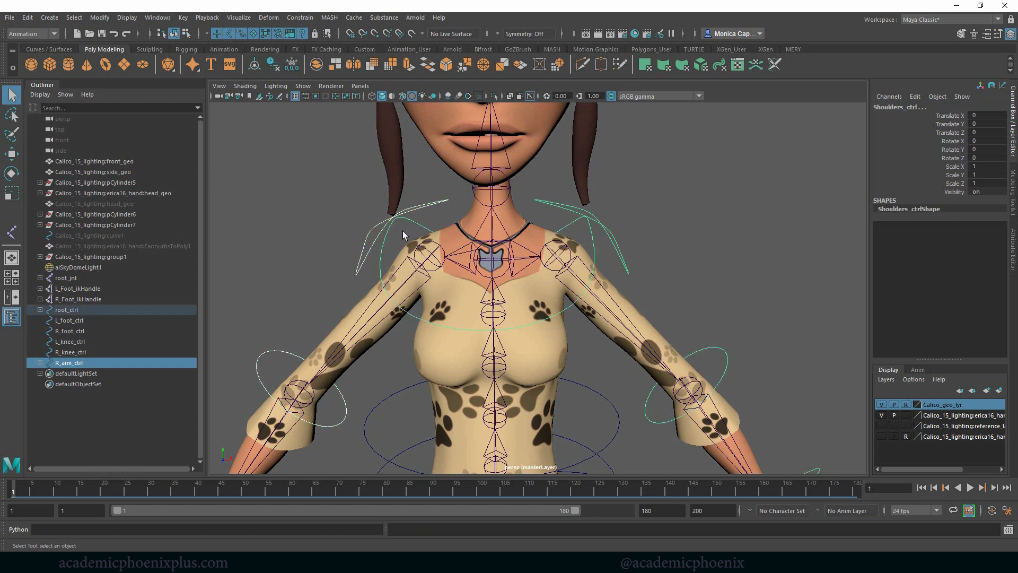
pyautogui.press('p')
pyautogui.click(597, 246)
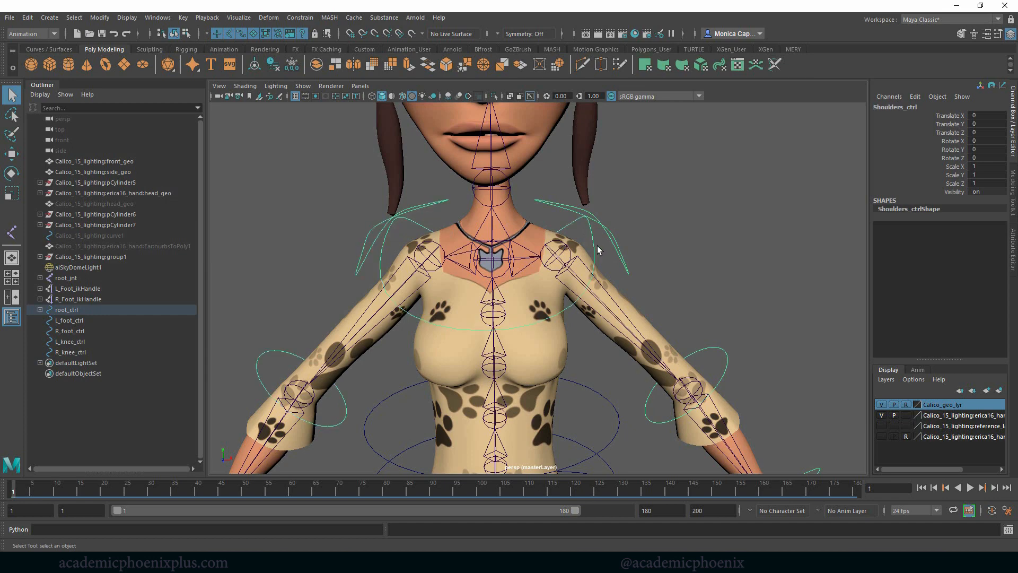
pyautogui.scroll(-5, 673, 256)
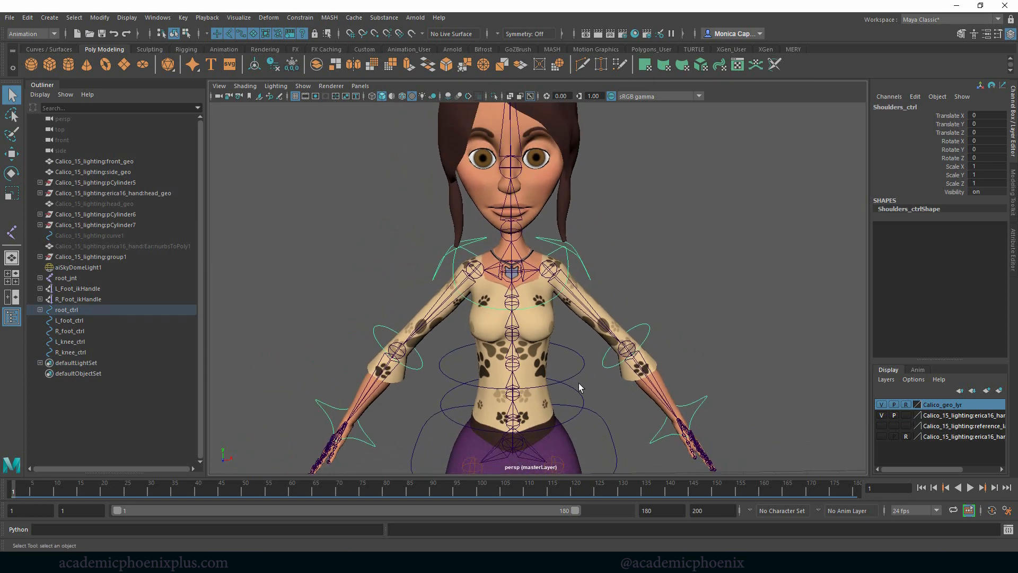
# - Test the arm and shoulder controls by rotating midSpine_ctrl, and undo the rotation
pyautogui.click(577, 377)
pyautogui.press('e')
pyautogui.moveTo(512, 376); pyautogui.dragTo(521, 412)
pyautogui.hotkey('ctrl', 'z')
# - Examine the neck, jaw and head joints from the front and the side of the character
pyautogui.keyDown('alt'); pyautogui.moveTo(726, 253); pyautogui.dragTo(689, 251); pyautogui.keyUp('alt')
pyautogui.keyDown('alt'); pyautogui.moveTo(604, 222); pyautogui.dragTo(667, 255, button='middle'); pyautogui.keyUp('alt')
pyautogui.keyDown('alt'); pyautogui.moveTo(669, 256); pyautogui.dragTo(847, 254, button='right'); pyautogui.keyUp('alt')
pyautogui.keyDown('alt'); pyautogui.moveTo(735, 234); pyautogui.dragTo(762, 280, button='middle'); pyautogui.keyUp('alt')
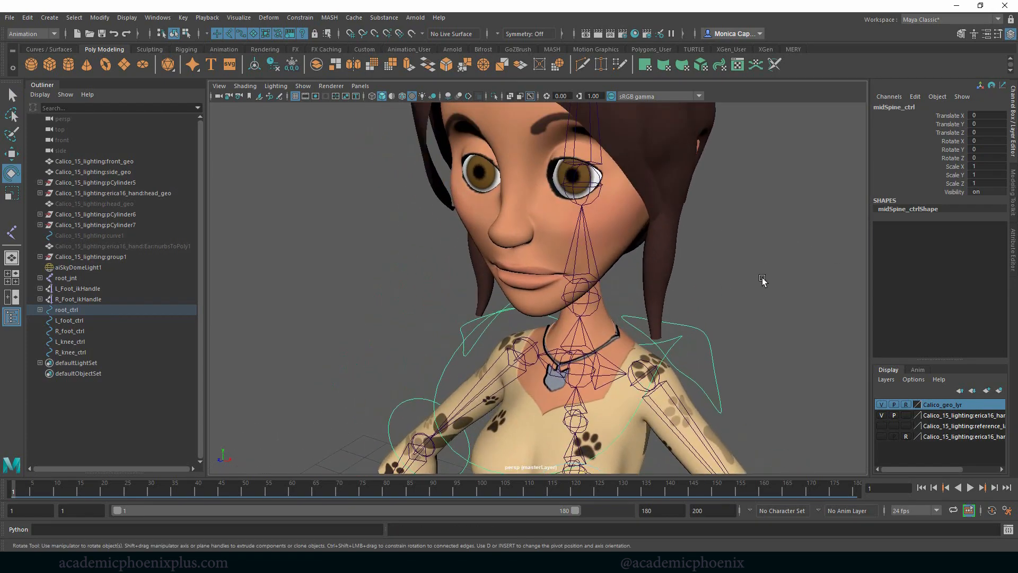
pyautogui.keyDown('alt'); pyautogui.moveTo(762, 278); pyautogui.dragTo(744, 252); pyautogui.keyUp('alt')
pyautogui.keyDown('alt'); pyautogui.moveTo(743, 253); pyautogui.dragTo(652, 204, button='right'); pyautogui.keyUp('alt')
pyautogui.keyDown('alt'); pyautogui.moveTo(652, 204); pyautogui.dragTo(673, 216, button='middle'); pyautogui.keyUp('alt')
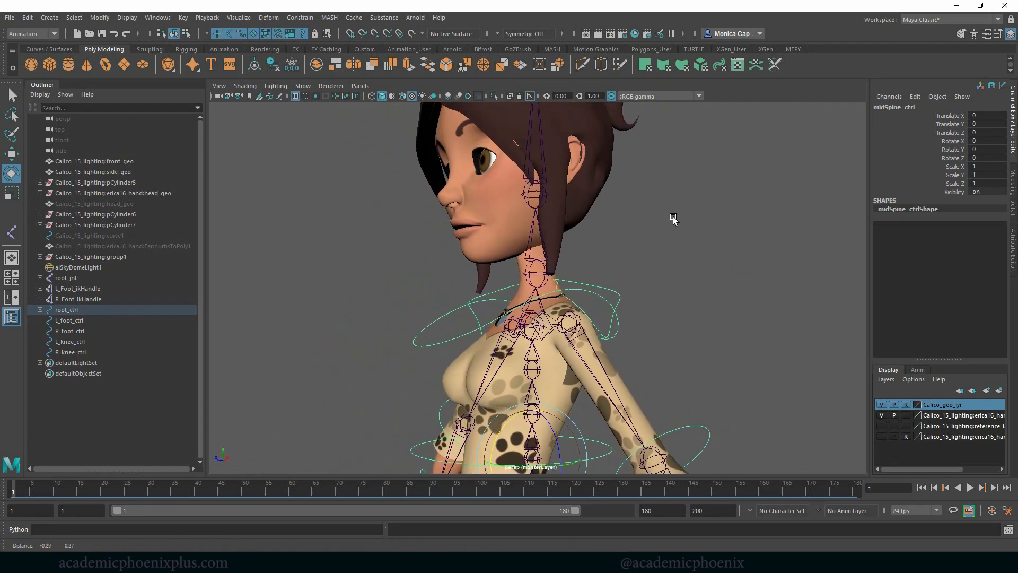
pyautogui.keyDown('alt'); pyautogui.moveTo(673, 217); pyautogui.dragTo(691, 244); pyautogui.keyUp('alt')
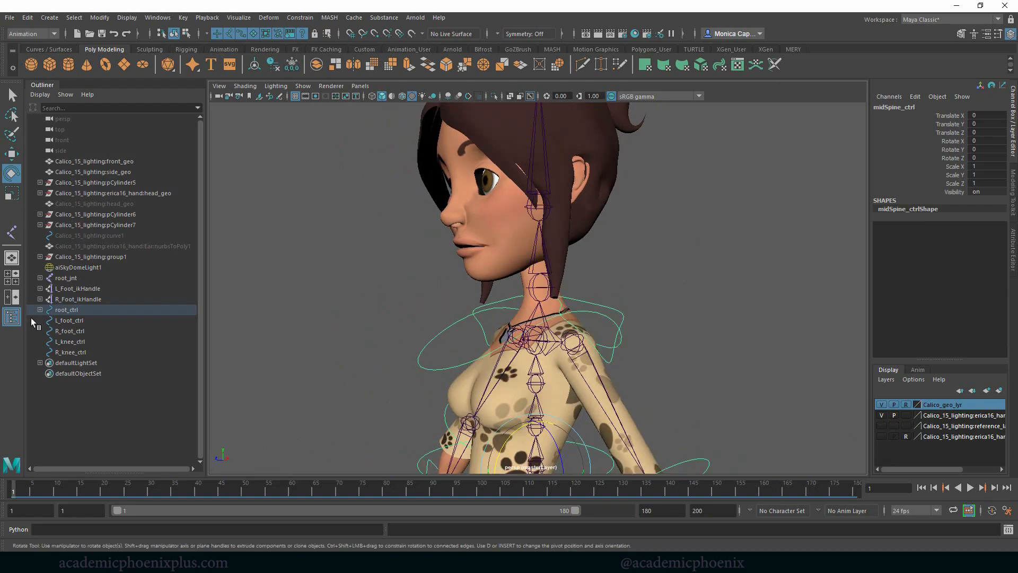
# - Add a joint at the chin as a child of jaw_jnt, placing it in the side view
pyautogui.press('space')
pyautogui.press('space')
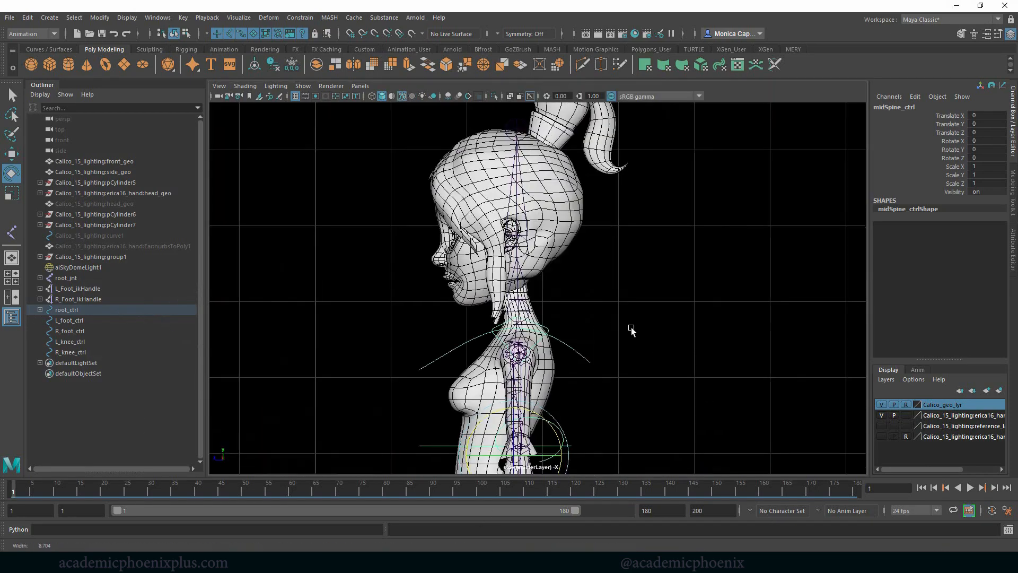
pyautogui.keyDown('alt'); pyautogui.moveTo(632, 327); pyautogui.dragTo(867, 370, button='right'); pyautogui.keyUp('alt')
pyautogui.click(12, 232)
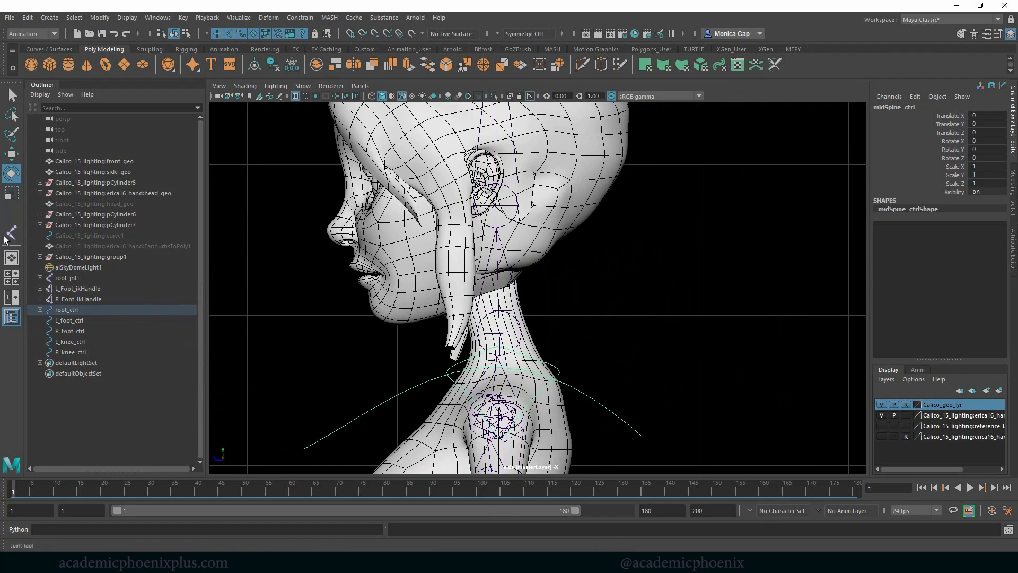
pyautogui.click(492, 213)
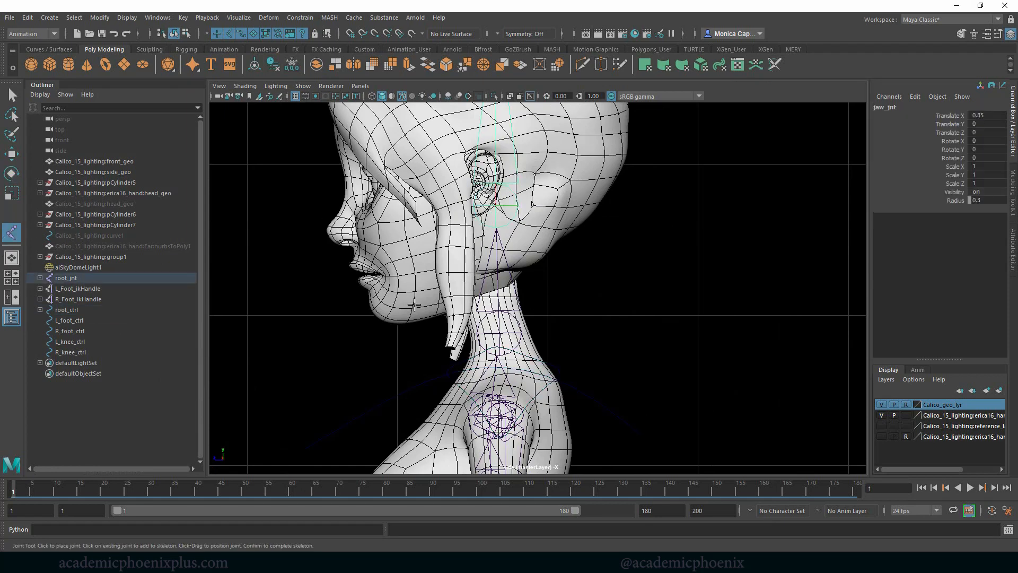
pyautogui.click(375, 318)
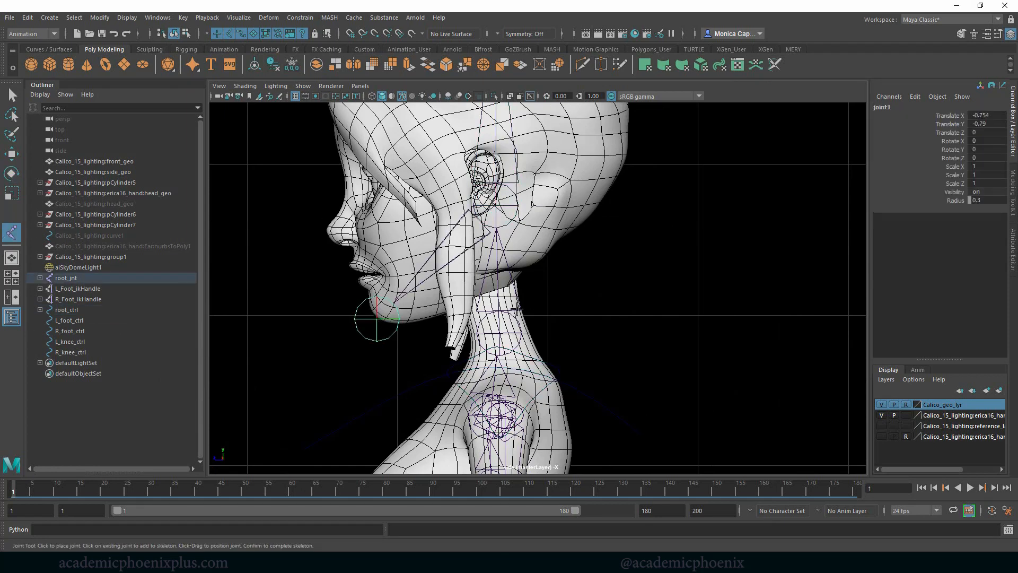
pyautogui.press('Return')
# - Rename jaw_jnt as jawTip_jnt
pyautogui.press('e')
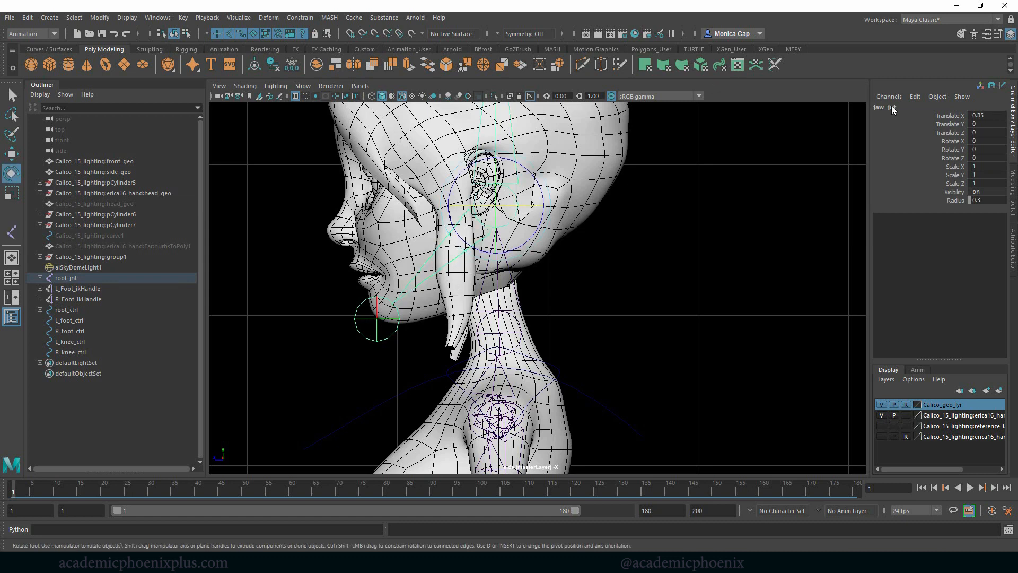
pyautogui.press('Return')
pyautogui.press('q')
# - Create a NURBS circle in the perspective view and snap it to the neck joint
pyautogui.press('space')
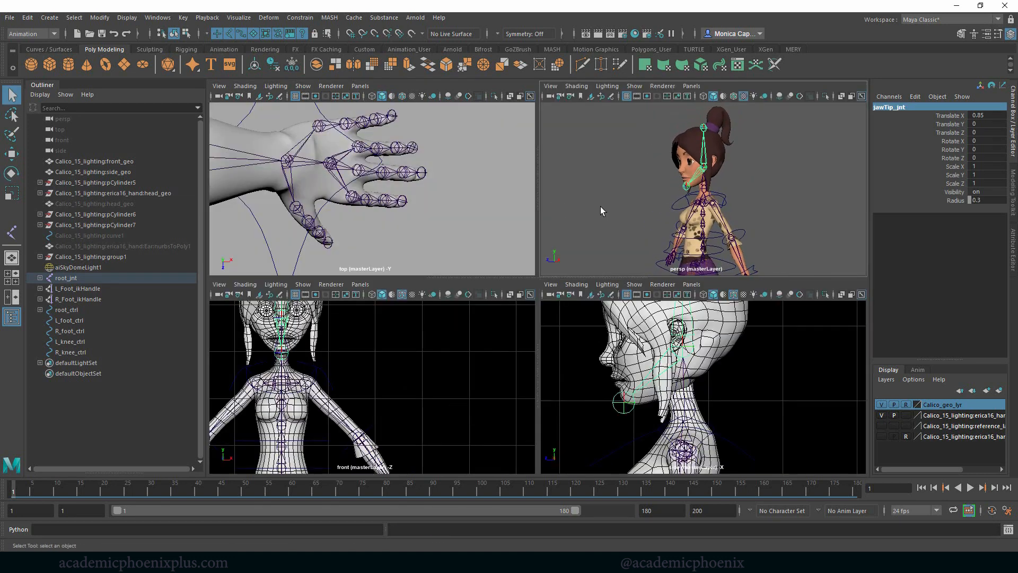
pyautogui.press('space')
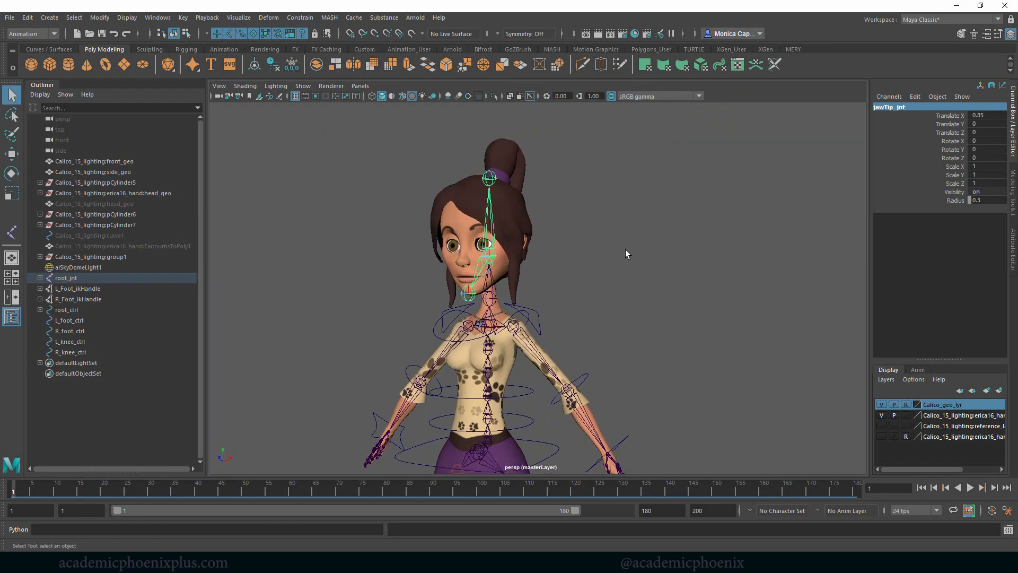
pyautogui.keyDown('alt'); pyautogui.moveTo(625, 249); pyautogui.dragTo(631, 248); pyautogui.keyUp('alt')
pyautogui.keyDown('alt'); pyautogui.moveTo(631, 248); pyautogui.dragTo(643, 248, button='right'); pyautogui.keyUp('alt')
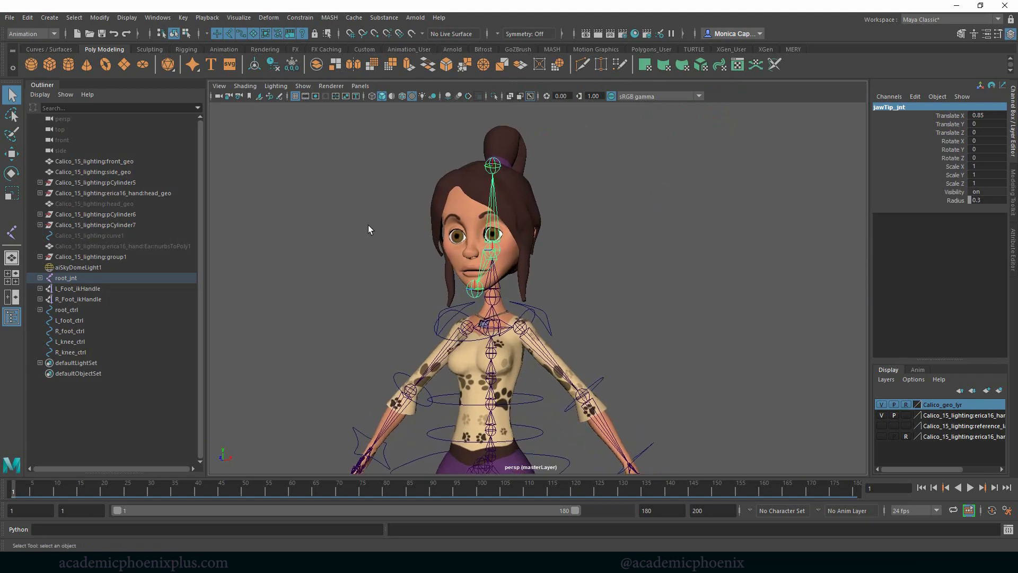
pyautogui.click(75, 49)
pyautogui.click(31, 64)
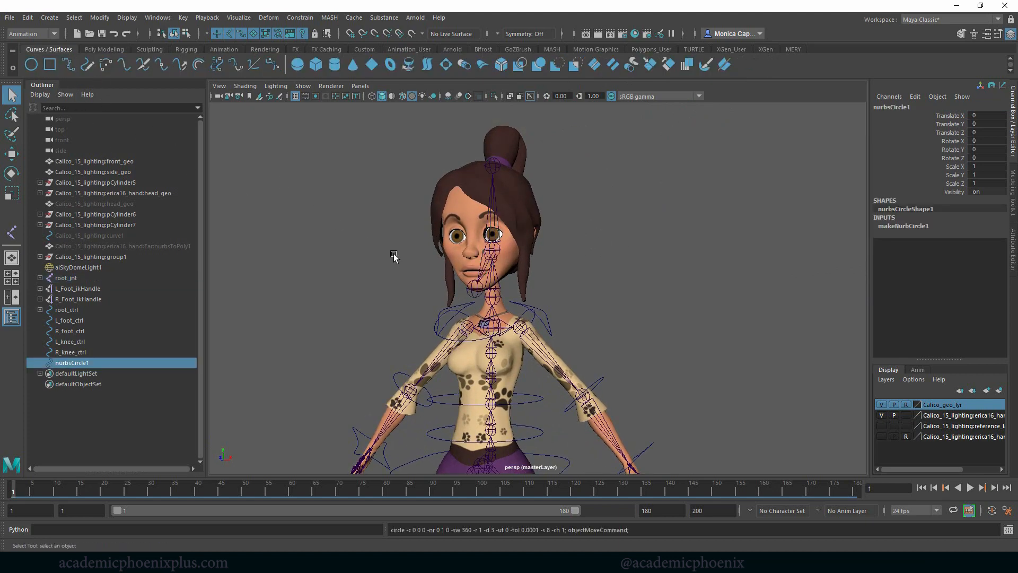
pyautogui.press('w')
pyautogui.press('v')
pyautogui.middleClick(491, 298)
# - Scale the neck circle uniformly to about 0.444 so that it surrounds the neck
pyautogui.press('r')
pyautogui.moveTo(490, 297); pyautogui.dragTo(442, 296)
pyautogui.press('f')
pyautogui.keyDown('alt'); pyautogui.moveTo(693, 270); pyautogui.dragTo(638, 288); pyautogui.keyUp('alt')
pyautogui.press('w')
pyautogui.press('v')
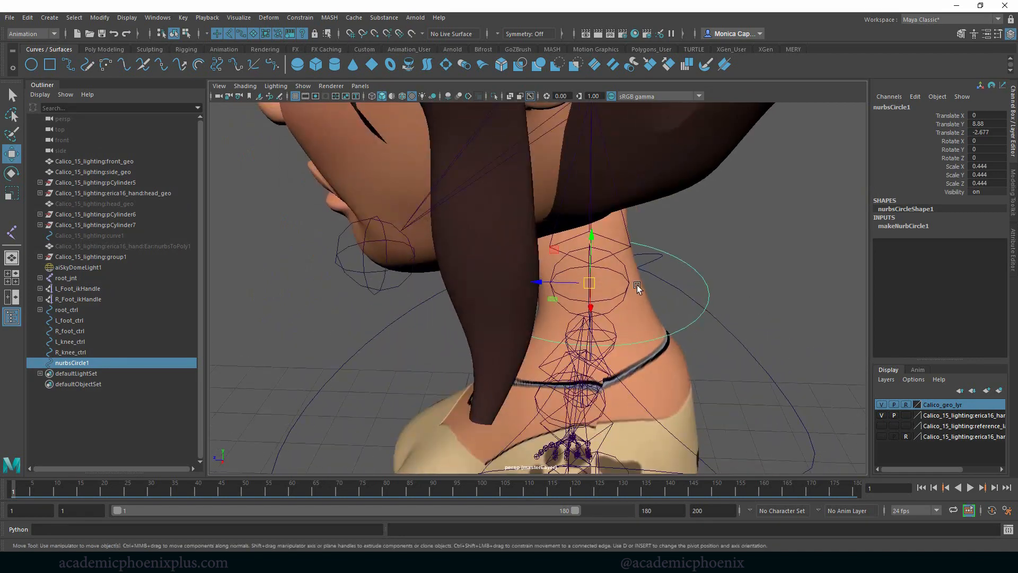
pyautogui.keyDown('alt'); pyautogui.moveTo(529, 283); pyautogui.dragTo(673, 271); pyautogui.keyUp('alt')
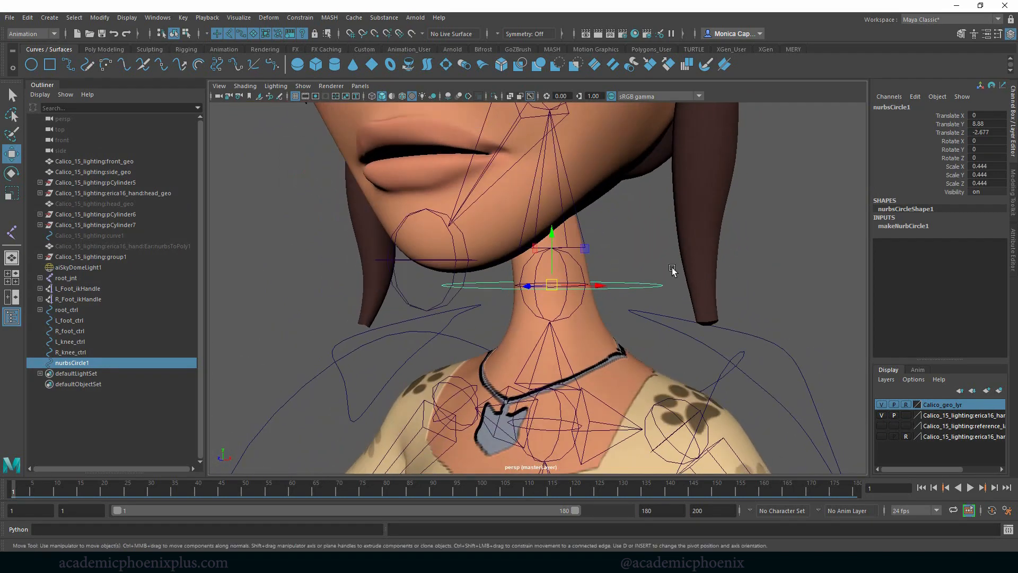
# - Delete the neck circle's construction history and freeze its transformations
pyautogui.click(104, 49)
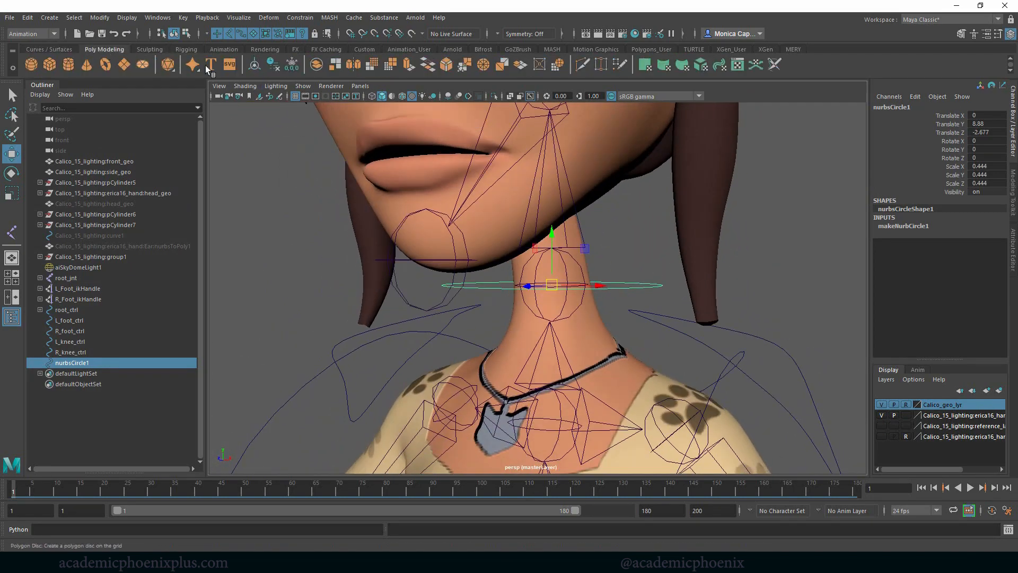
pyautogui.click(274, 65)
pyautogui.click(292, 64)
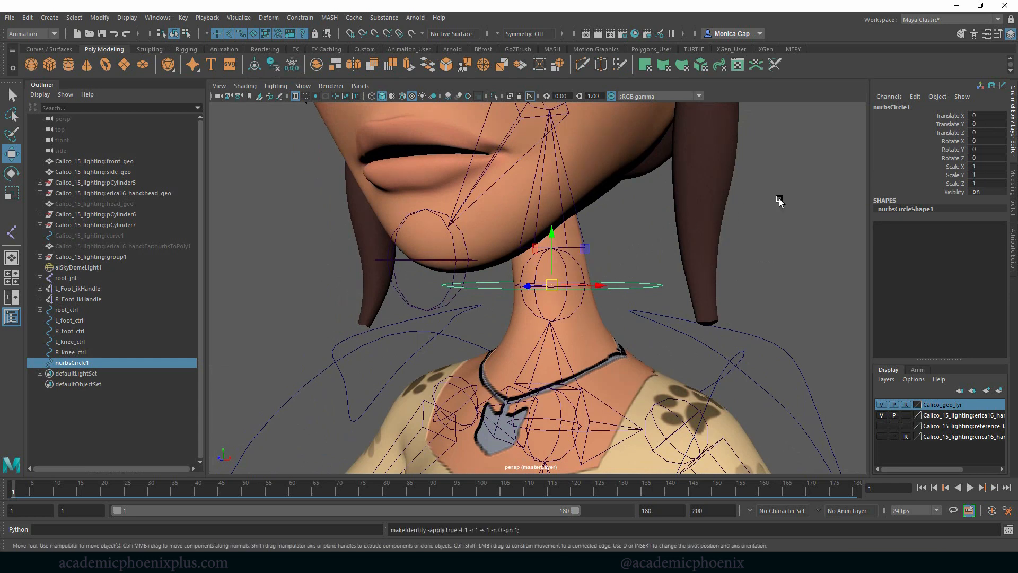
# - Rename the neck circle as neck_ctrl
pyautogui.click(920, 106)
pyautogui.write('nec')
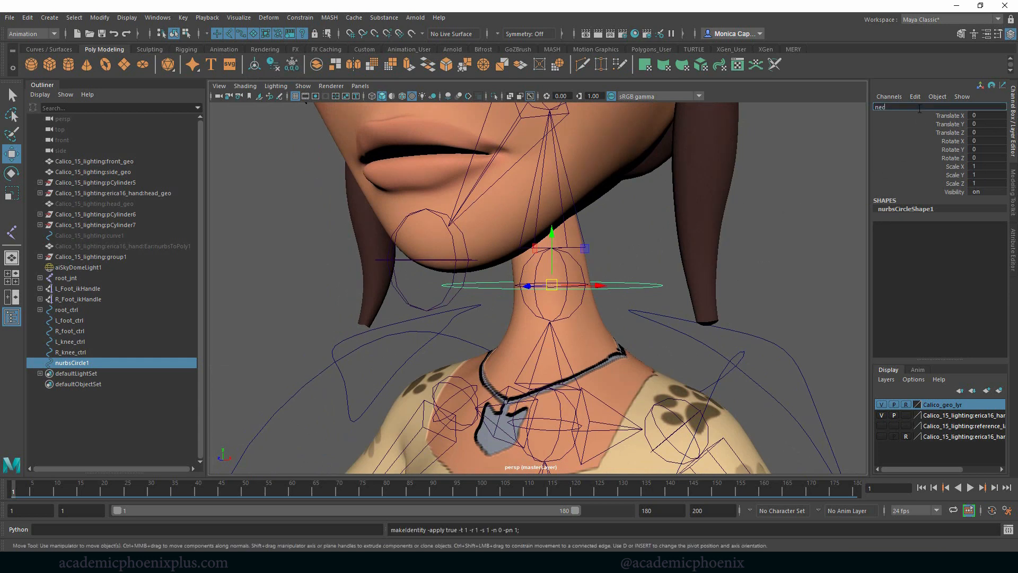
pyautogui.write('k')
pyautogui.write('_ctrl')
pyautogui.press('Return')
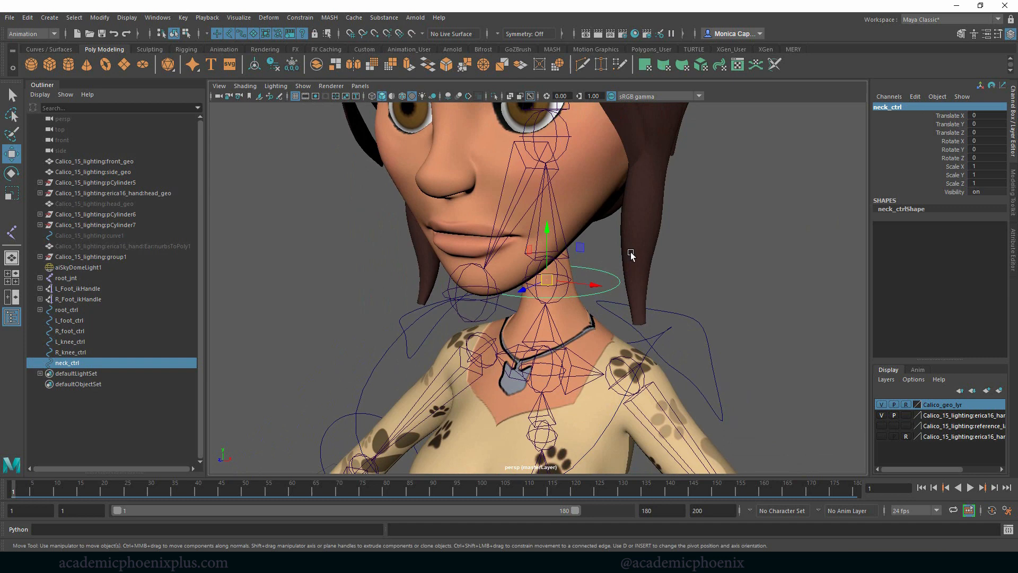
# - Duplicate neck_ctrl and raise the copy to the upper head, at about 2.069 in Translate Y
pyautogui.keyDown('alt'); pyautogui.moveTo(632, 253); pyautogui.dragTo(580, 271); pyautogui.keyUp('alt')
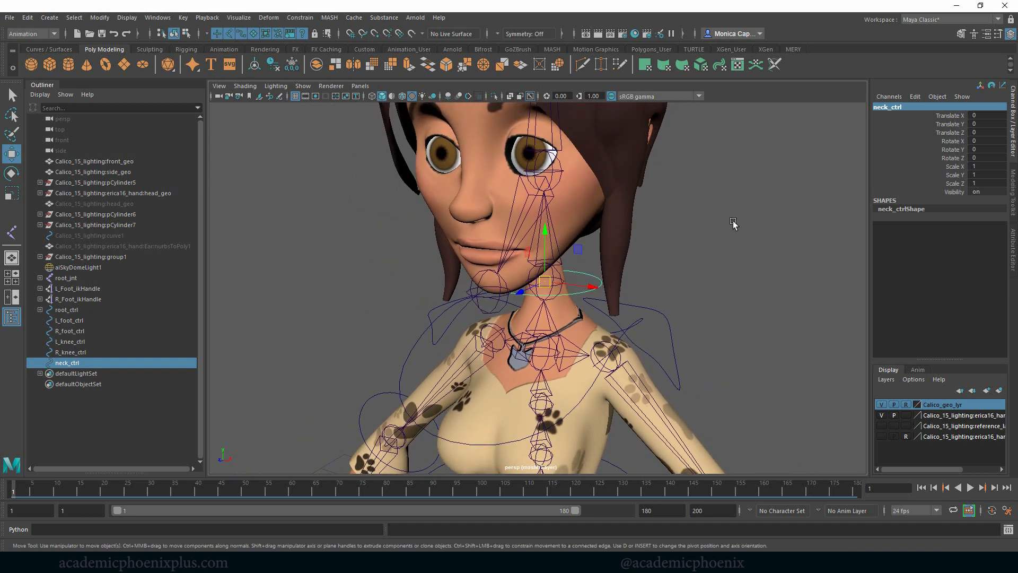
pyautogui.keyDown('alt'); pyautogui.moveTo(734, 223); pyautogui.dragTo(517, 175, button='right'); pyautogui.keyUp('alt')
pyautogui.hotkey('ctrl', 'd')
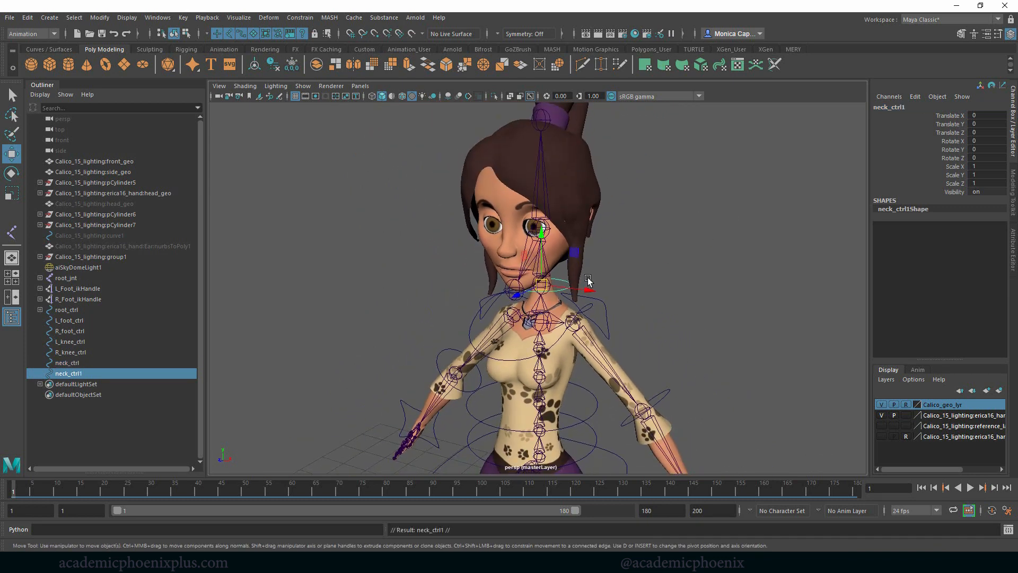
pyautogui.keyDown('alt'); pyautogui.moveTo(625, 279); pyautogui.dragTo(532, 116); pyautogui.keyUp('alt')
# - Scale the duplicated circle uniformly to about 3.592 and move it to the joint at the top of the head, Translate Y about 2.372
pyautogui.press('r')
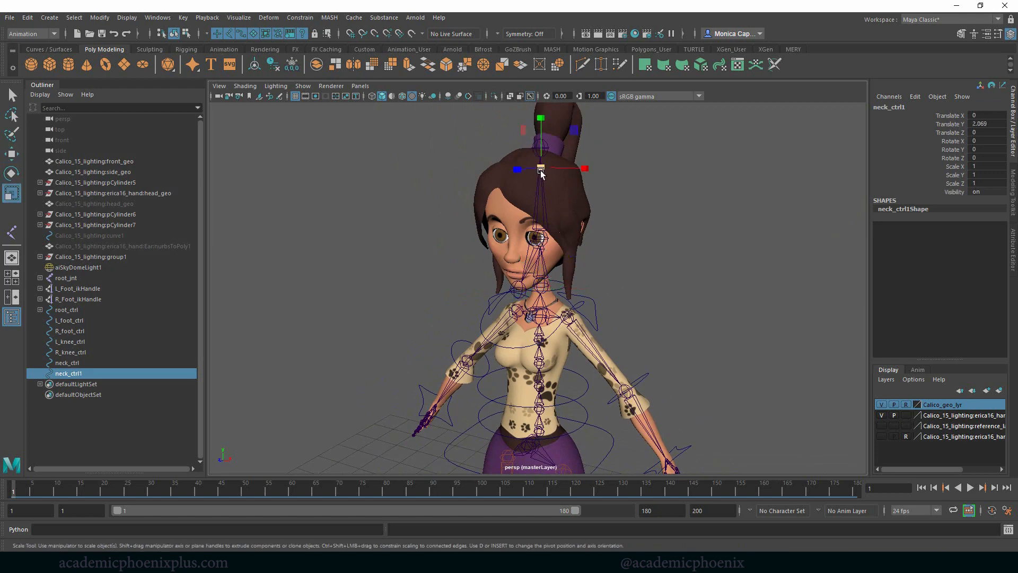
pyautogui.moveTo(541, 169); pyautogui.dragTo(644, 174)
pyautogui.press('w')
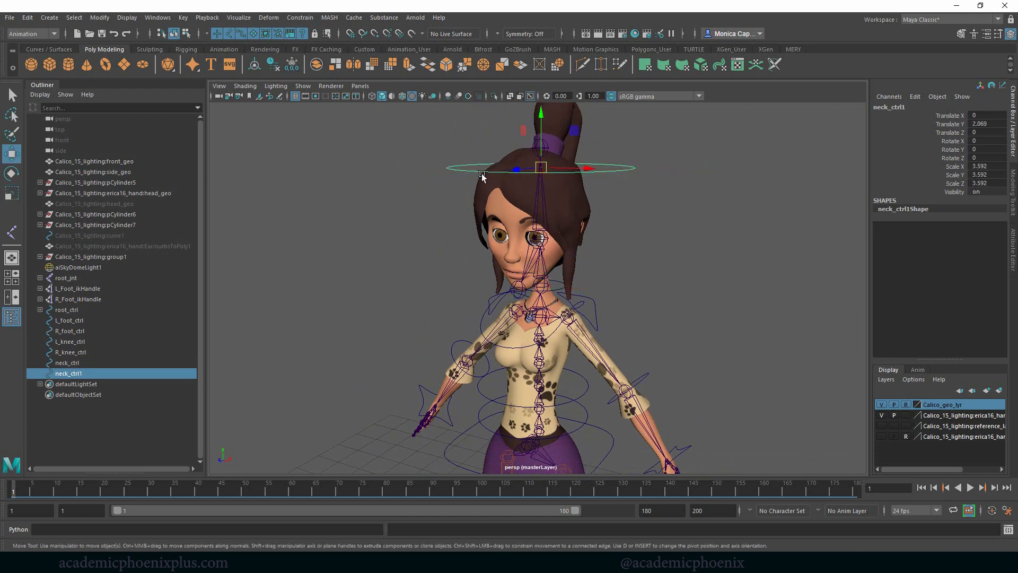
pyautogui.moveTo(541, 167); pyautogui.dragTo(539, 149)
pyautogui.keyDown('alt'); pyautogui.moveTo(614, 161); pyautogui.dragTo(665, 181); pyautogui.keyUp('alt')
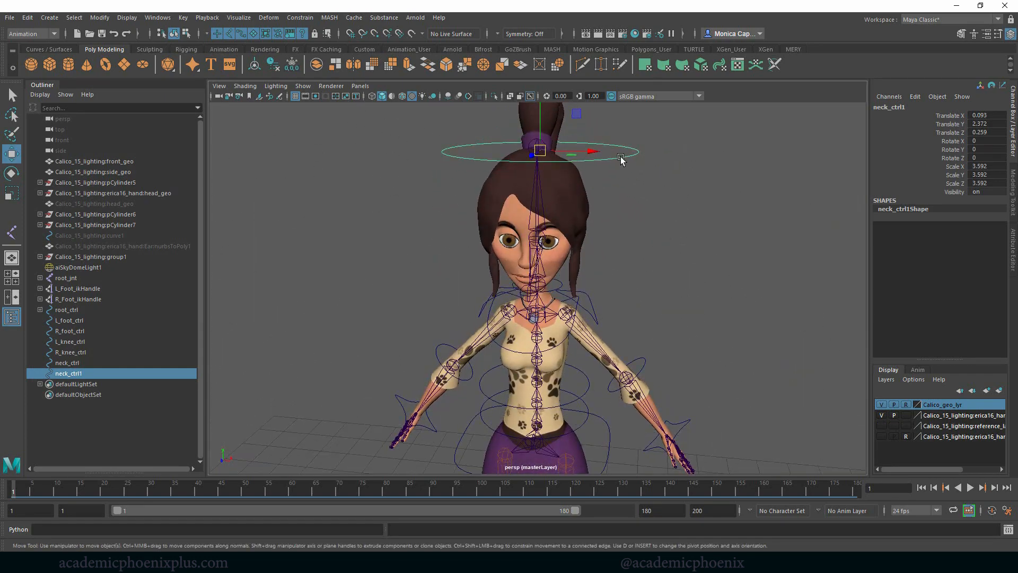
# - Bend the enlarged head circle into a wavy, crown-like curve by moving its control vertices, and raise the whole shape to the hair bun's base
pyautogui.moveTo(621, 158); pyautogui.dragTo(563, 154, button='right')
pyautogui.moveTo(429, 140); pyautogui.dragTo(448, 151)
pyautogui.keyDown('shift'); pyautogui.moveTo(645, 149); pyautogui.dragTo(656, 157); pyautogui.keyUp('shift')
pyautogui.keyDown('shift'); pyautogui.moveTo(512, 149); pyautogui.dragTo(540, 173); pyautogui.keyUp('shift')
pyautogui.click(592, 180)
pyautogui.hotkey('ctrl', 'z')
pyautogui.keyDown('alt'); pyautogui.moveTo(604, 194); pyautogui.dragTo(541, 200); pyautogui.keyUp('alt')
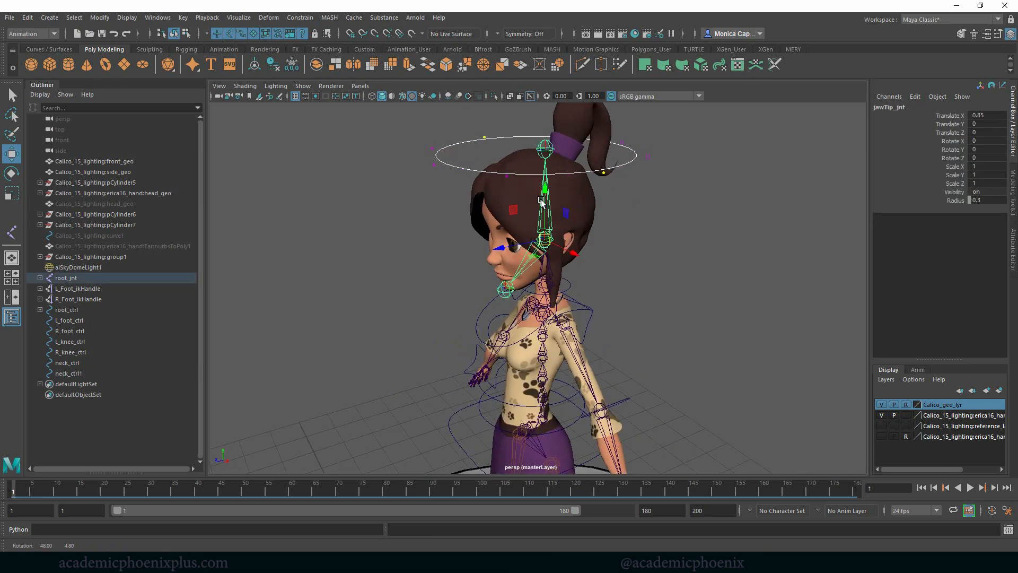
pyautogui.hotkey('ctrl', 'z')
pyautogui.keyDown('shift'); pyautogui.moveTo(427, 155); pyautogui.dragTo(436, 169); pyautogui.keyUp('shift')
pyautogui.keyDown('alt'); pyautogui.moveTo(720, 193); pyautogui.dragTo(670, 193); pyautogui.keyUp('alt')
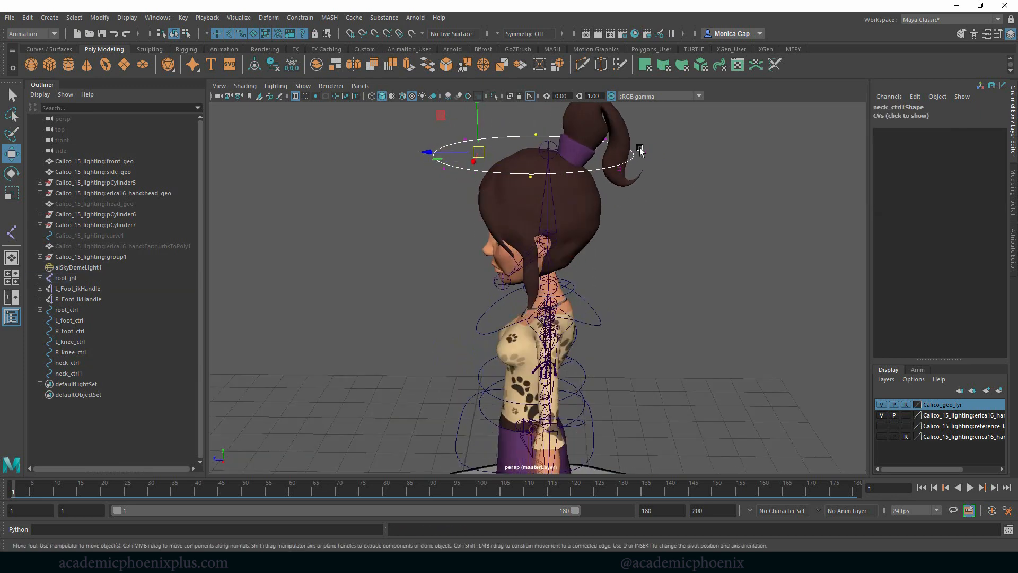
pyautogui.keyDown('shift'); pyautogui.moveTo(640, 151); pyautogui.dragTo(648, 183); pyautogui.keyUp('shift')
pyautogui.moveTo(525, 115); pyautogui.dragTo(615, 175)
pyautogui.moveTo(638, 172); pyautogui.dragTo(563, 178, button='right')
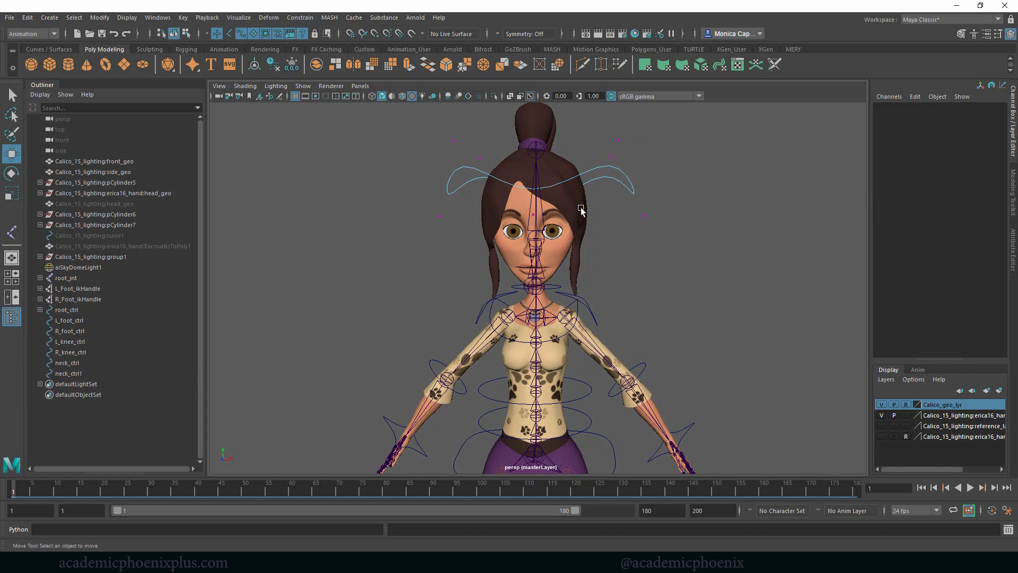
pyautogui.moveTo(404, 115); pyautogui.dragTo(705, 252)
pyautogui.moveTo(538, 134); pyautogui.dragTo(666, 196)
# - Try to lower the head curve's control vertices on both sides, and undo the changes
pyautogui.moveTo(413, 104); pyautogui.dragTo(496, 228)
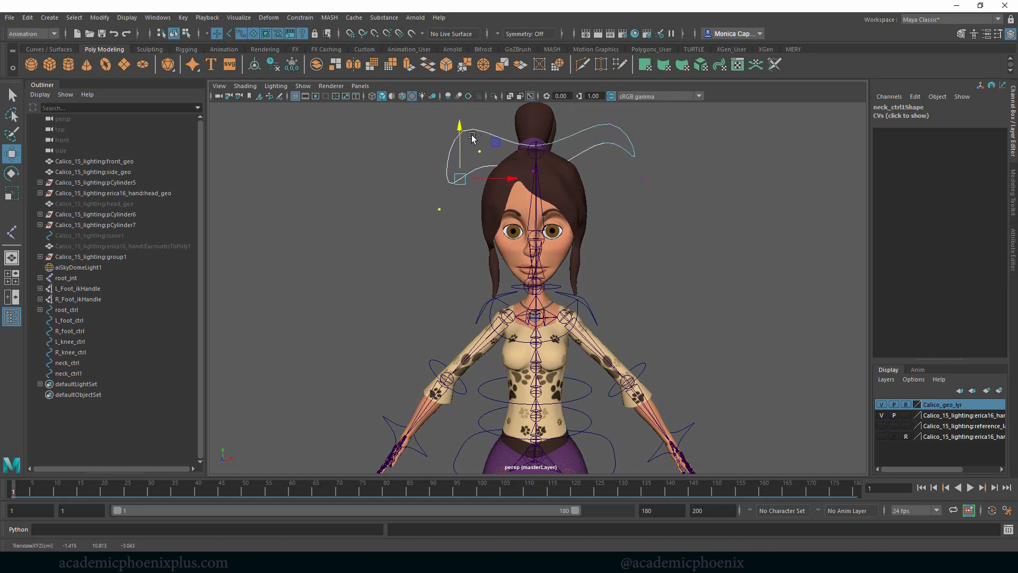
pyautogui.hotkey('ctrl', 'z')
pyautogui.moveTo(590, 105); pyautogui.dragTo(669, 206)
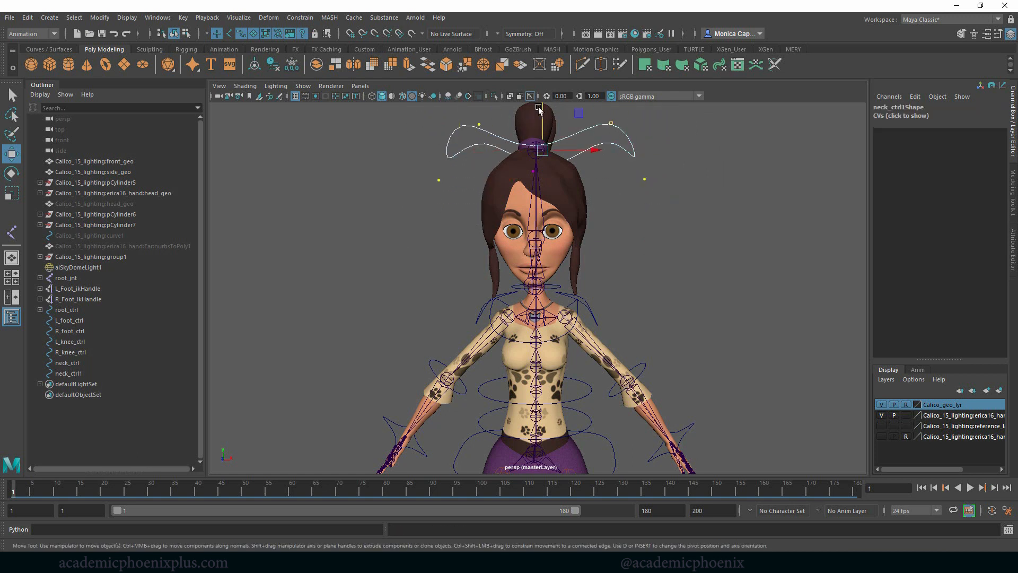
pyautogui.hotkey('ctrl', 'z')
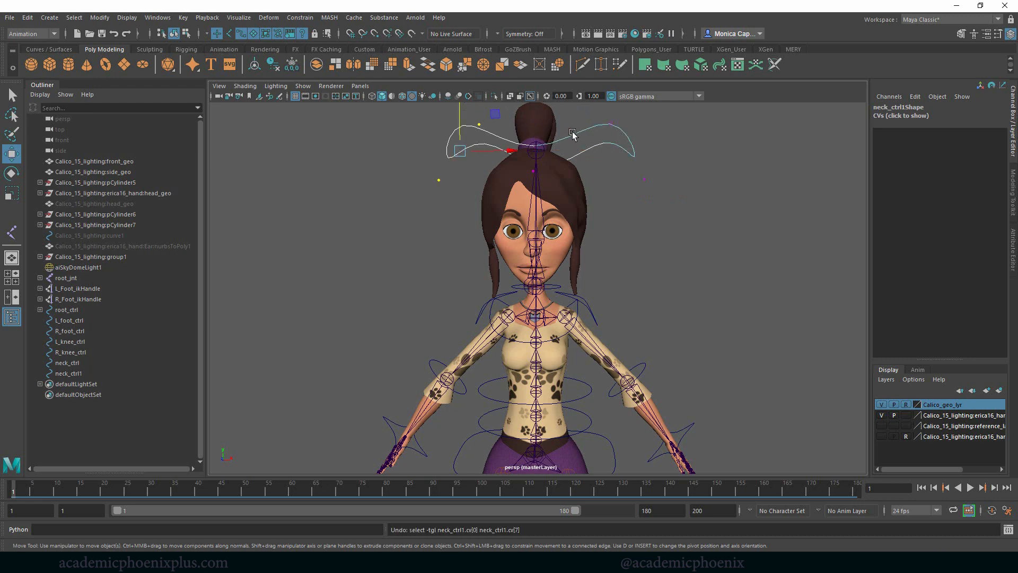
pyautogui.keyDown('shift'); pyautogui.moveTo(594, 111); pyautogui.dragTo(672, 202); pyautogui.keyUp('shift')
pyautogui.keyDown('alt'); pyautogui.moveTo(678, 177); pyautogui.dragTo(599, 157, button='right'); pyautogui.keyUp('alt')
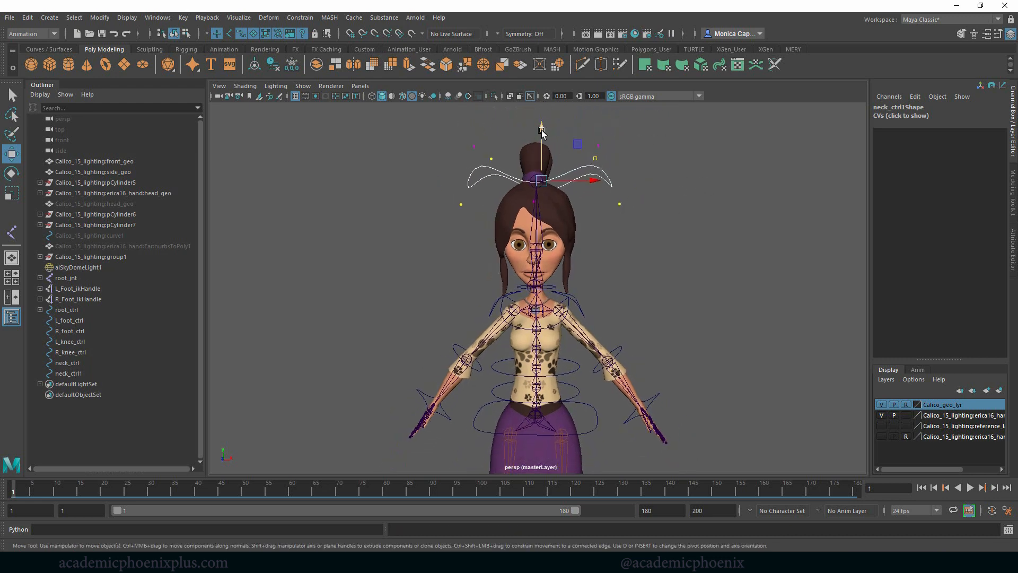
pyautogui.keyDown('shift'); pyautogui.moveTo(625, 157); pyautogui.dragTo(625, 157); pyautogui.keyUp('shift')
pyautogui.moveTo(532, 136); pyautogui.dragTo(530, 192)
pyautogui.hotkey('ctrl', 'z')
pyautogui.hotkey('ctrl', 'z')
# - Lower the outermost control vertices on both sides of the head curve so its ends arch down beside the head
pyautogui.click(637, 191)
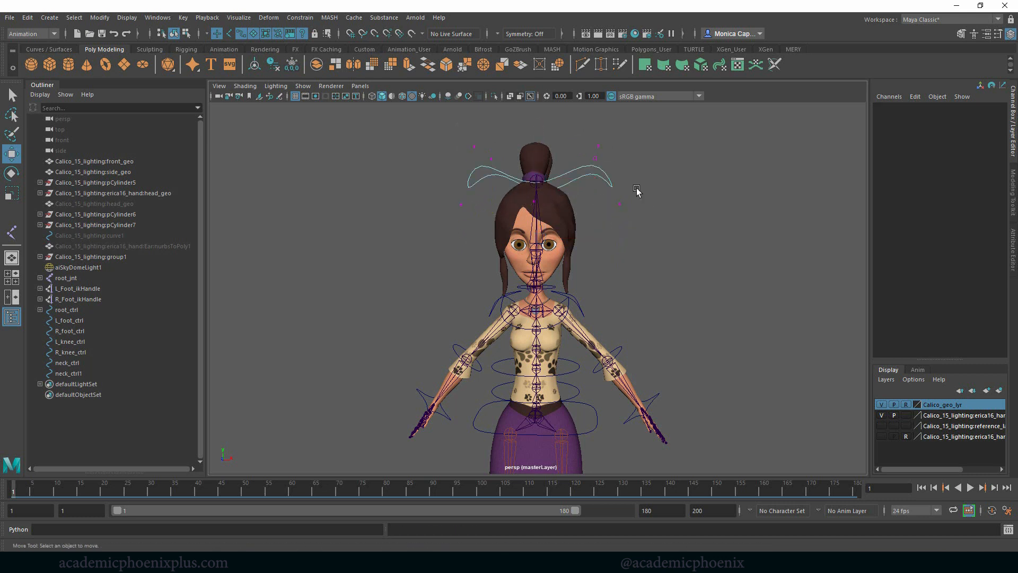
pyautogui.moveTo(646, 217); pyautogui.dragTo(602, 179)
pyautogui.keyDown('shift'); pyautogui.moveTo(476, 220); pyautogui.dragTo(476, 221); pyautogui.keyUp('shift')
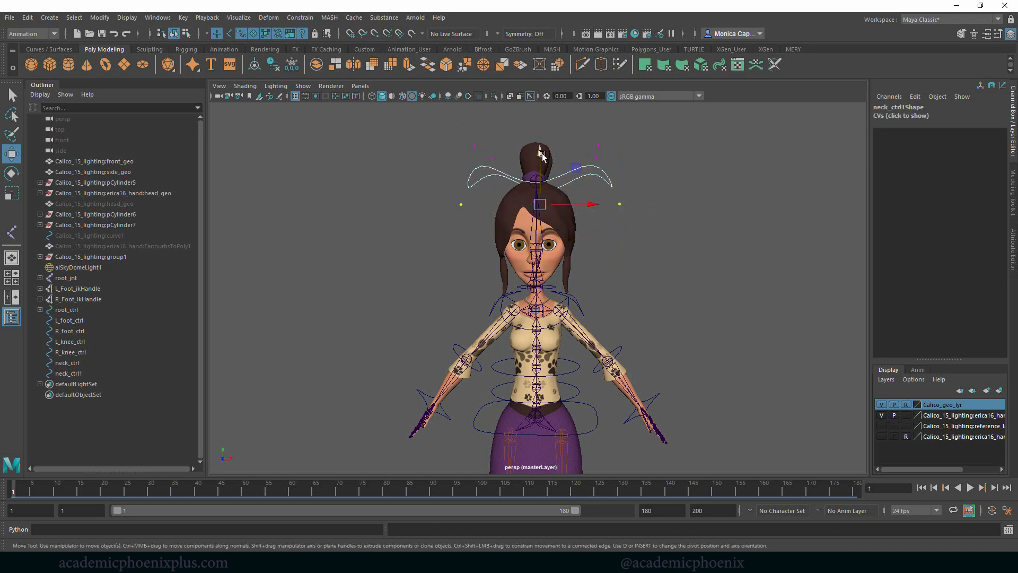
pyautogui.moveTo(533, 155); pyautogui.dragTo(531, 202)
pyautogui.moveTo(644, 183)
pyautogui.keyDown('alt'); pyautogui.mouseDown()
pyautogui.moveTo(531, 190)
pyautogui.moveTo(663, 188)
pyautogui.mouseUp(); pyautogui.keyUp('alt')
pyautogui.hotkey('ctrl', 'z')
pyautogui.hotkey('ctrl', 'z')
pyautogui.hotkey('ctrl', 'z')
pyautogui.hotkey('ctrl', 'z')
pyautogui.hotkey('ctrl', 'z')
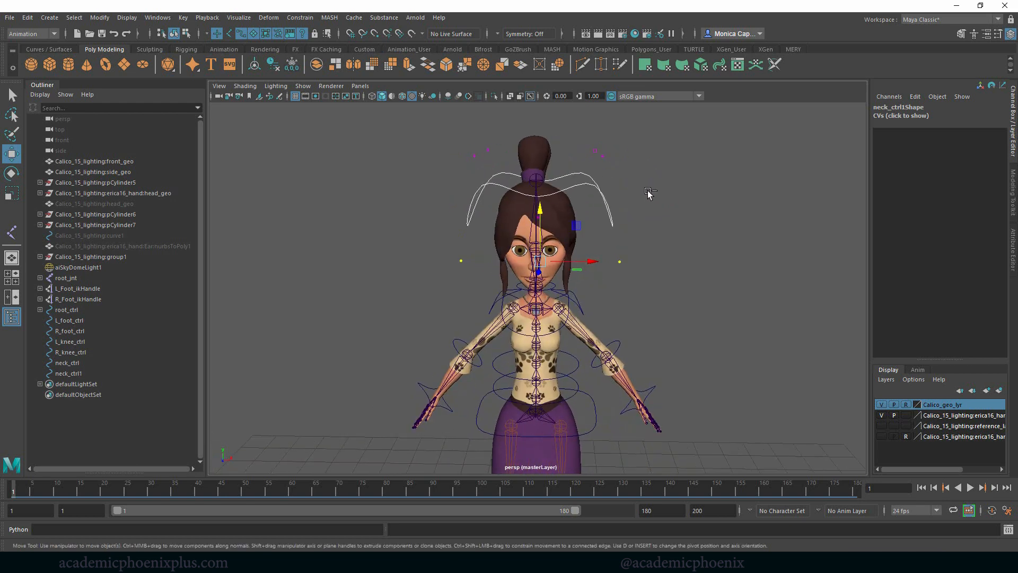
# - Undo the reshaping of the head curve's control vertices, returning it to a flat circle
pyautogui.hotkey('ctrl', 'z')
pyautogui.hotkey('ctrl', 'z')
pyautogui.hotkey('ctrl', 'z')
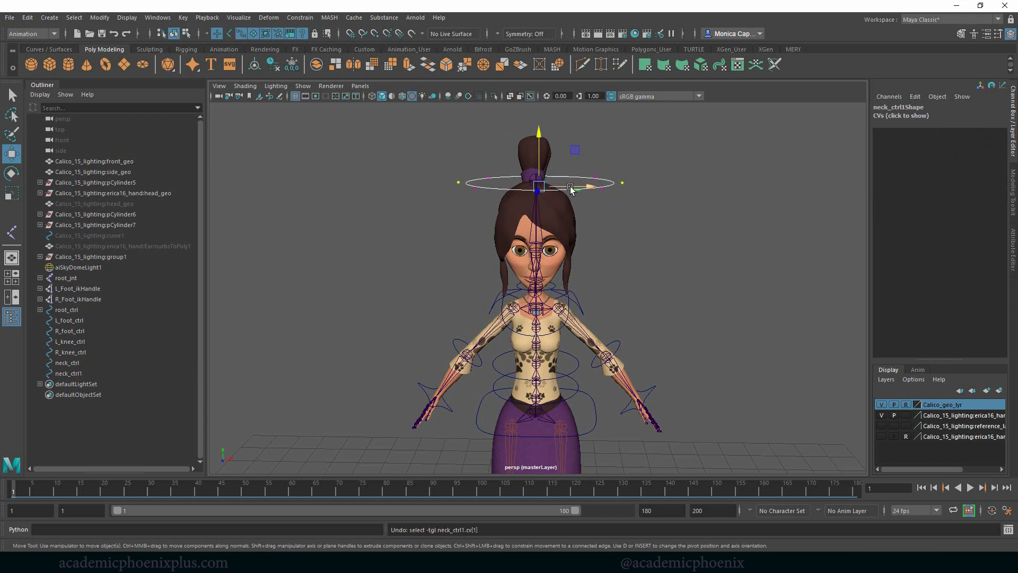
pyautogui.moveTo(539, 188); pyautogui.dragTo(541, 189)
pyautogui.press('v')
pyautogui.press('e')
pyautogui.hotkey('ctrl', 'z')
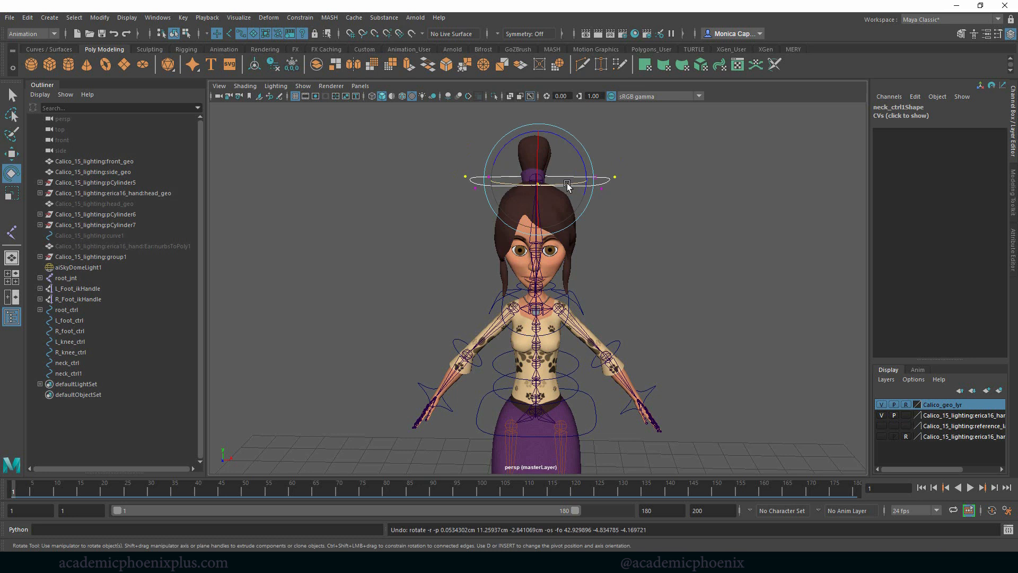
# - Rotate the head control circle upright to about 84.734 in X and place it at the top of the head, Translate Y about 2.427
pyautogui.moveTo(567, 183); pyautogui.dragTo(649, 158, button='right')
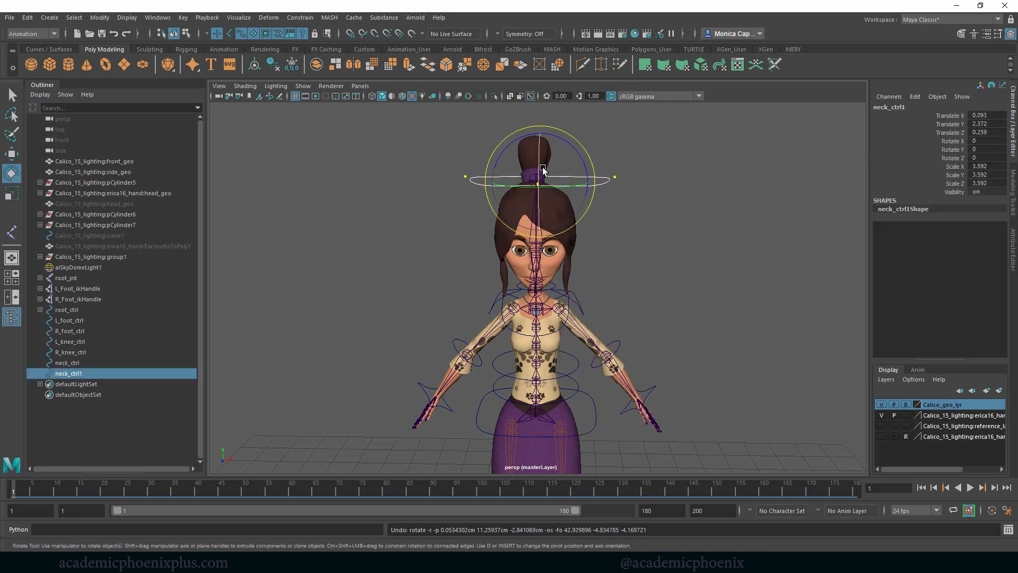
pyautogui.click(661, 189)
pyautogui.click(593, 183)
pyautogui.moveTo(538, 159); pyautogui.dragTo(555, 184)
pyautogui.press('w')
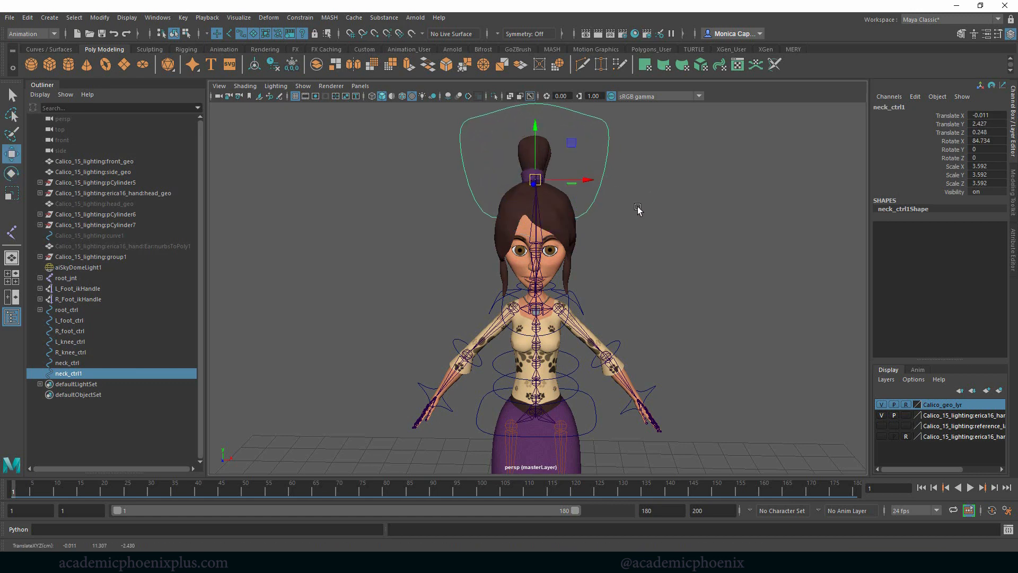
# - Lower the upright circle's control vertices around the head and adjust individual ones on both sides to form a rounded head outline
pyautogui.moveTo(638, 209)
pyautogui.keyDown('alt'); pyautogui.mouseDown()
pyautogui.moveTo(595, 205)
pyautogui.moveTo(657, 211)
pyautogui.mouseUp(); pyautogui.keyUp('alt')
pyautogui.moveTo(608, 168); pyautogui.dragTo(564, 170, button='right')
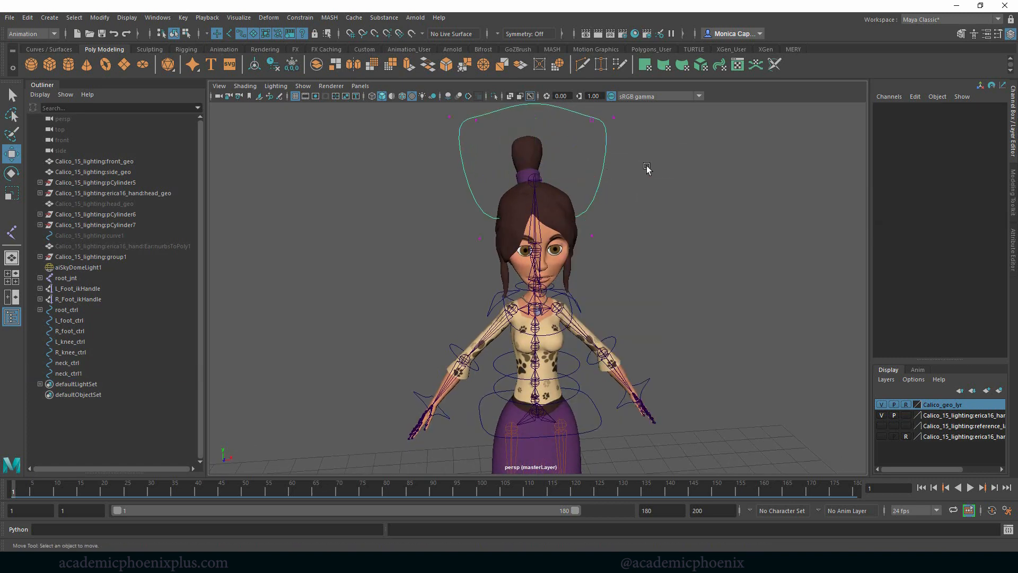
pyautogui.keyDown('alt'); pyautogui.moveTo(647, 166); pyautogui.dragTo(504, 138, button='right'); pyautogui.keyUp('alt')
pyautogui.moveTo(423, 112); pyautogui.dragTo(624, 271)
pyautogui.moveTo(547, 154); pyautogui.dragTo(519, 198)
pyautogui.moveTo(611, 212)
pyautogui.keyDown('alt'); pyautogui.mouseDown()
pyautogui.moveTo(596, 211)
pyautogui.moveTo(615, 209)
pyautogui.mouseUp(); pyautogui.keyUp('alt')
pyautogui.moveTo(477, 209); pyautogui.dragTo(493, 239)
pyautogui.moveTo(580, 201); pyautogui.dragTo(595, 233)
pyautogui.moveTo(589, 217); pyautogui.dragTo(581, 245)
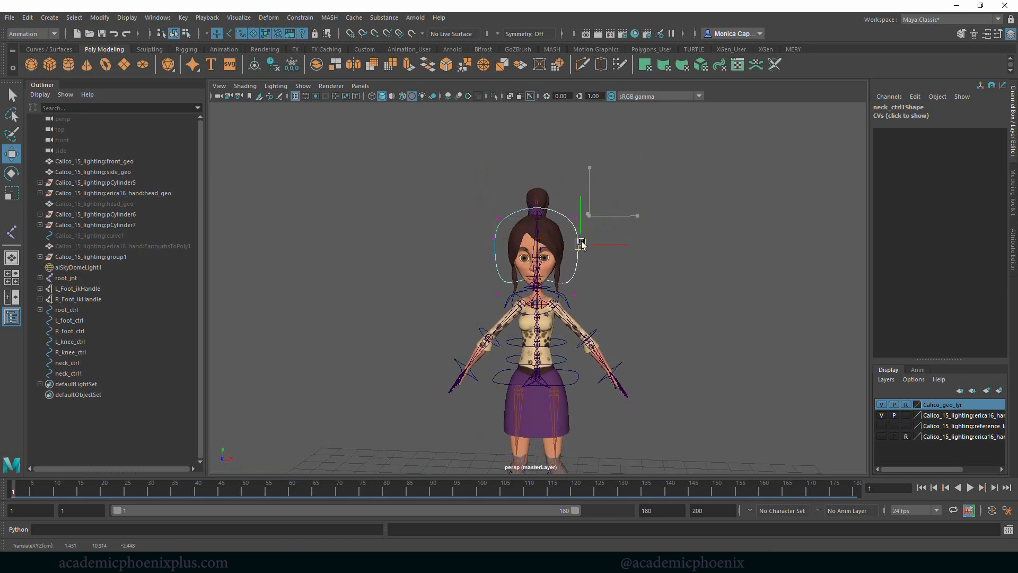
pyautogui.moveTo(570, 211); pyautogui.dragTo(577, 227)
pyautogui.scroll(2, 710, 203)
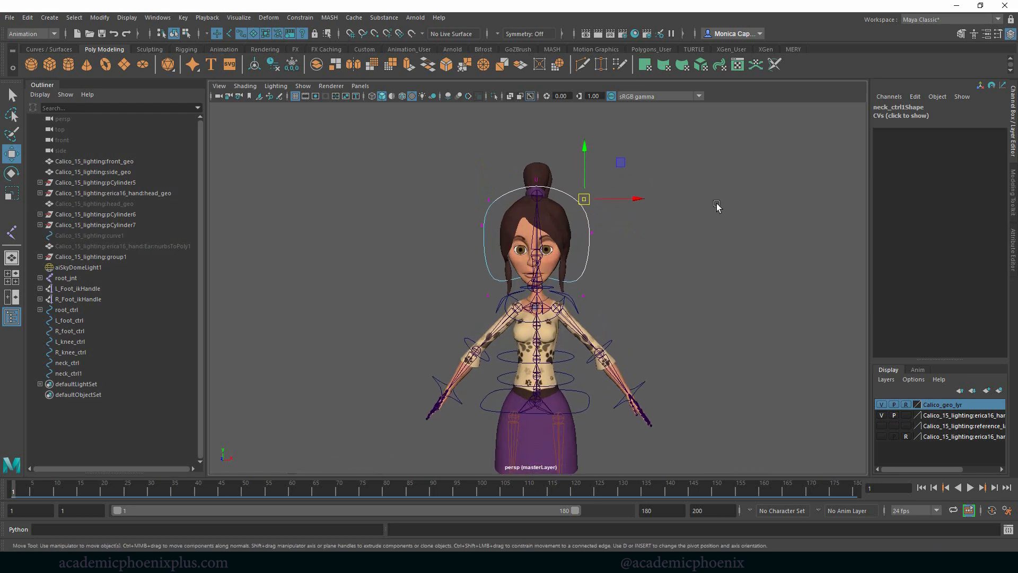
# - Rotate and shift all of the head curve's control vertices so the outline stands vertically through the head in side view
pyautogui.keyDown('alt'); pyautogui.moveTo(716, 232); pyautogui.dragTo(562, 232); pyautogui.keyUp('alt')
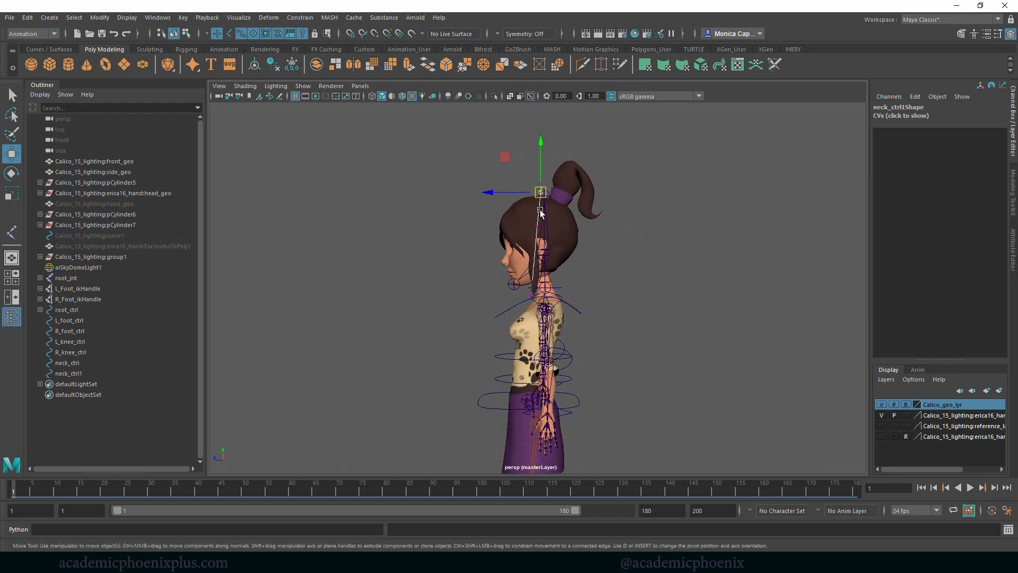
pyautogui.moveTo(480, 140); pyautogui.dragTo(586, 323)
pyautogui.press('e')
pyautogui.moveTo(508, 194); pyautogui.dragTo(501, 199)
pyautogui.press('w')
pyautogui.moveTo(486, 238); pyautogui.dragTo(491, 237)
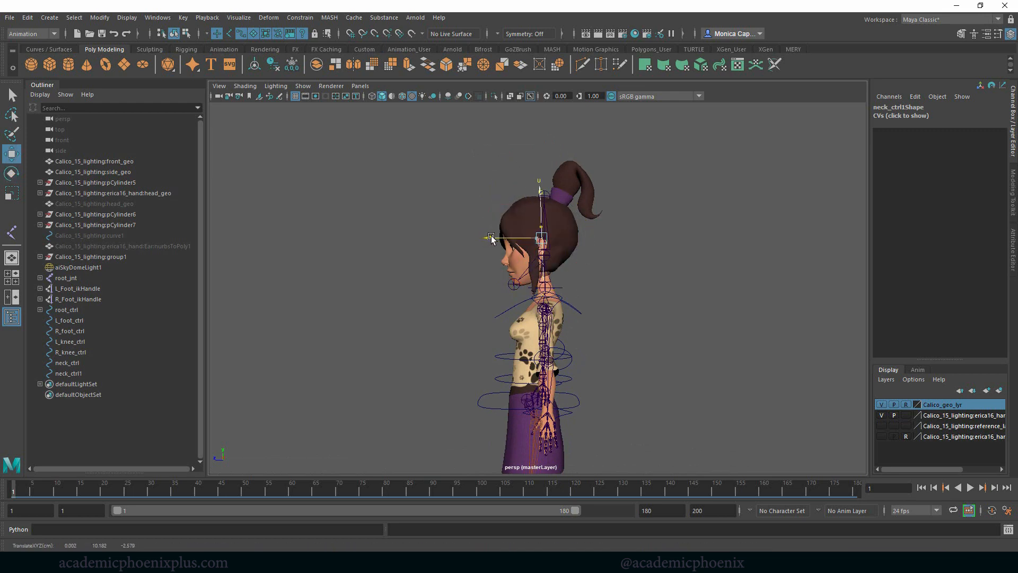
# - Snap the head control to the joint at the top of the head, reaching Translate X 0, Y 2.391 and Z 0.024
pyautogui.click(637, 255)
pyautogui.keyDown('alt'); pyautogui.moveTo(636, 255); pyautogui.dragTo(673, 253); pyautogui.keyUp('alt')
pyautogui.moveTo(588, 213); pyautogui.dragTo(625, 192, button='right')
pyautogui.keyDown('alt'); pyautogui.moveTo(613, 212); pyautogui.dragTo(555, 227); pyautogui.keyUp('alt')
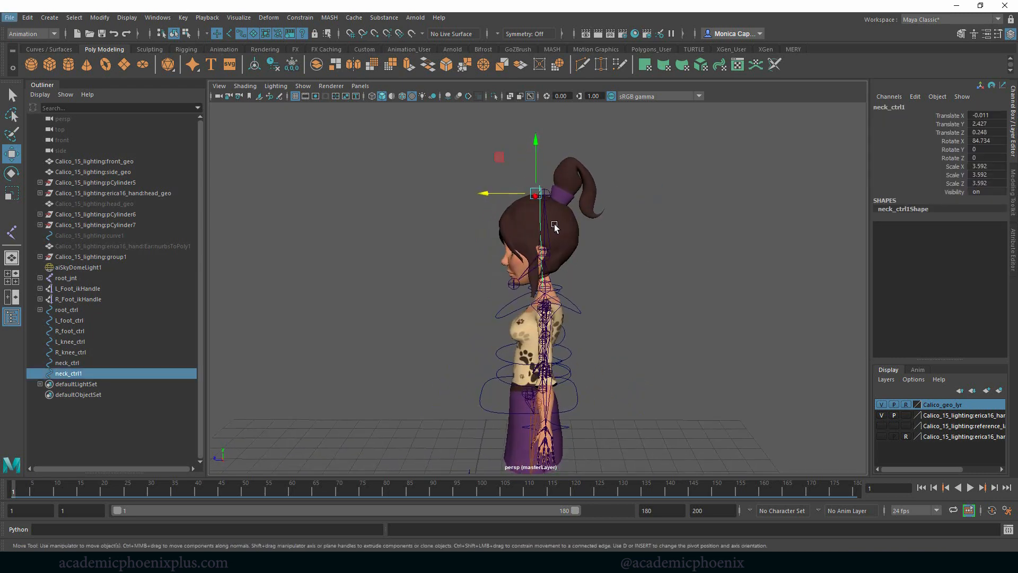
pyautogui.moveTo(537, 194); pyautogui.dragTo(545, 194)
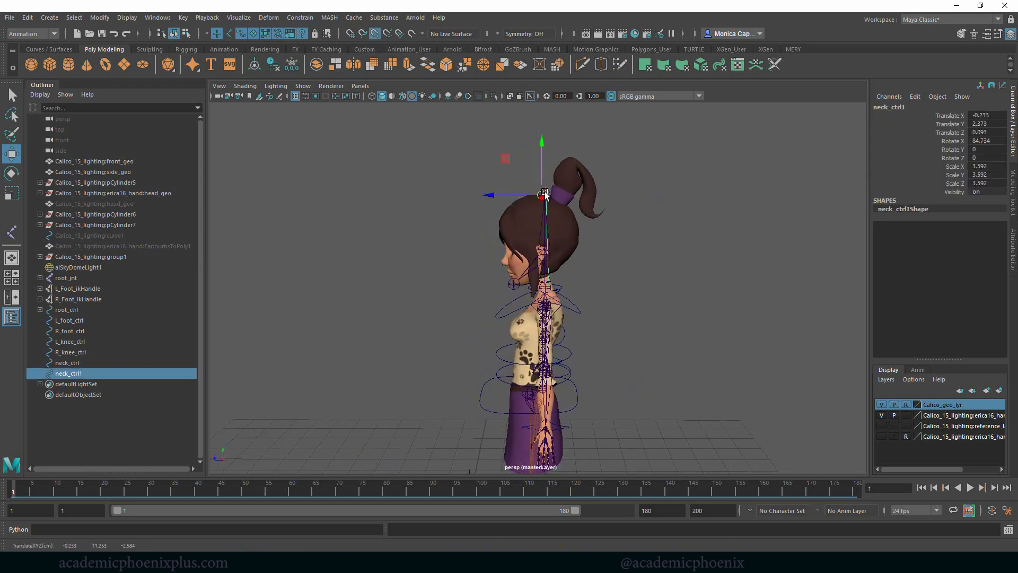
pyautogui.keyDown('alt'); pyautogui.moveTo(646, 217); pyautogui.dragTo(805, 275, button='right'); pyautogui.keyUp('alt')
pyautogui.keyDown('alt'); pyautogui.moveTo(805, 275); pyautogui.dragTo(603, 268); pyautogui.keyUp('alt')
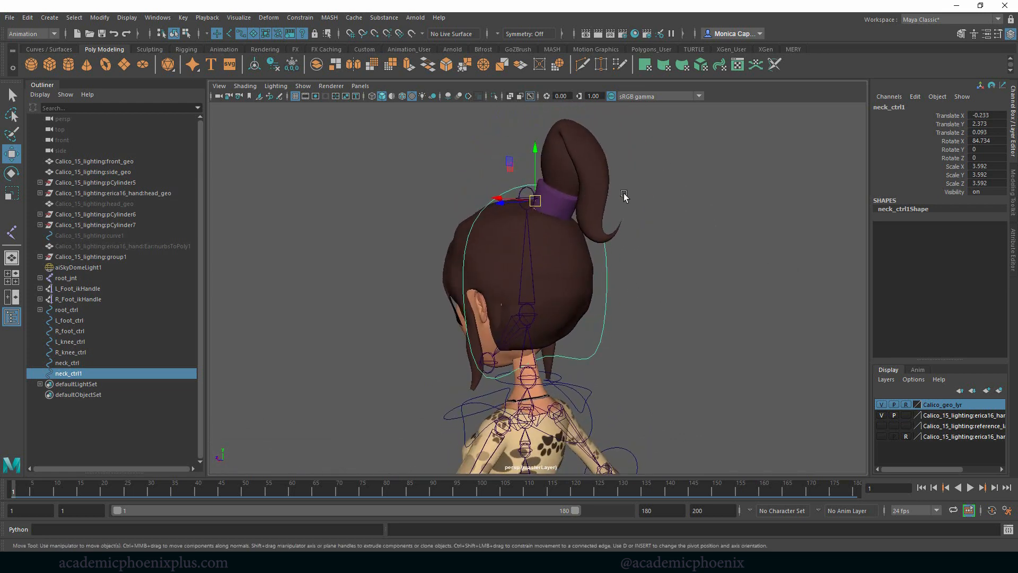
pyautogui.moveTo(533, 199); pyautogui.dragTo(522, 199)
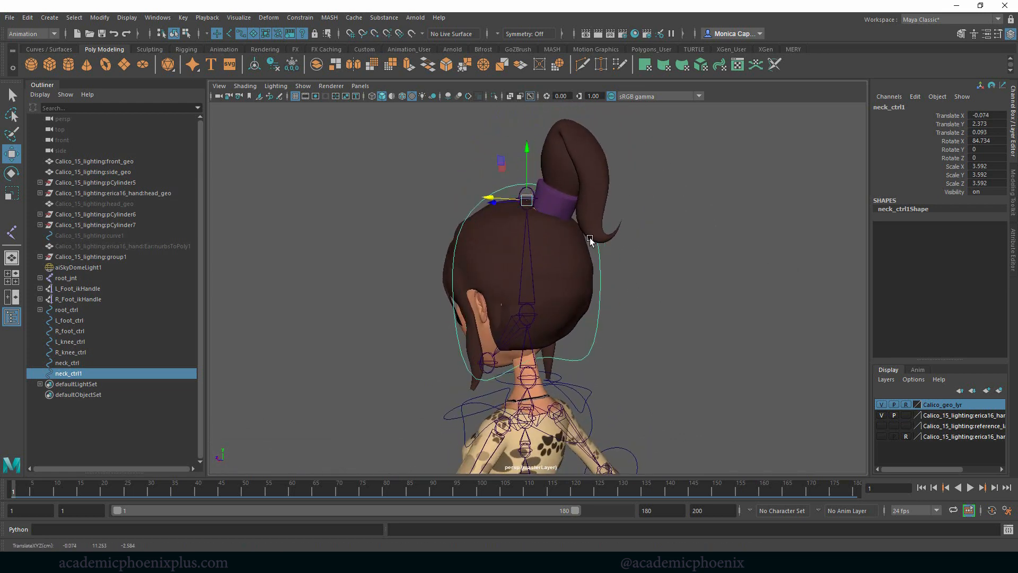
pyautogui.keyDown('alt'); pyautogui.moveTo(590, 238); pyautogui.dragTo(668, 295); pyautogui.keyUp('alt')
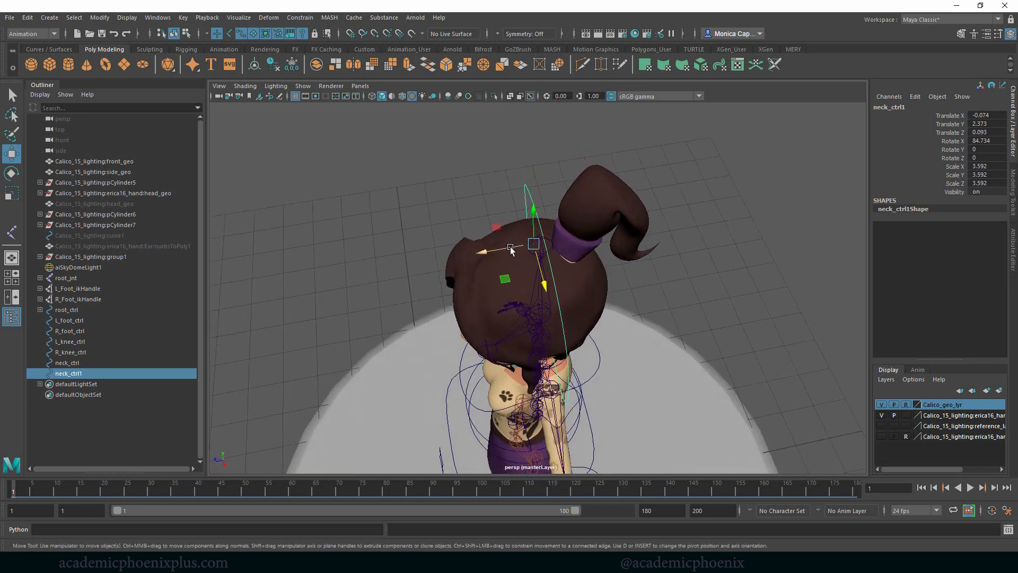
pyautogui.press('v')
pyautogui.moveTo(534, 244); pyautogui.dragTo(541, 247)
pyautogui.keyDown('alt'); pyautogui.moveTo(606, 270); pyautogui.dragTo(599, 212); pyautogui.keyUp('alt')
# - Shift all of the head curve's control vertices so the outline is aligned around the head from the side and front
pyautogui.click(587, 204)
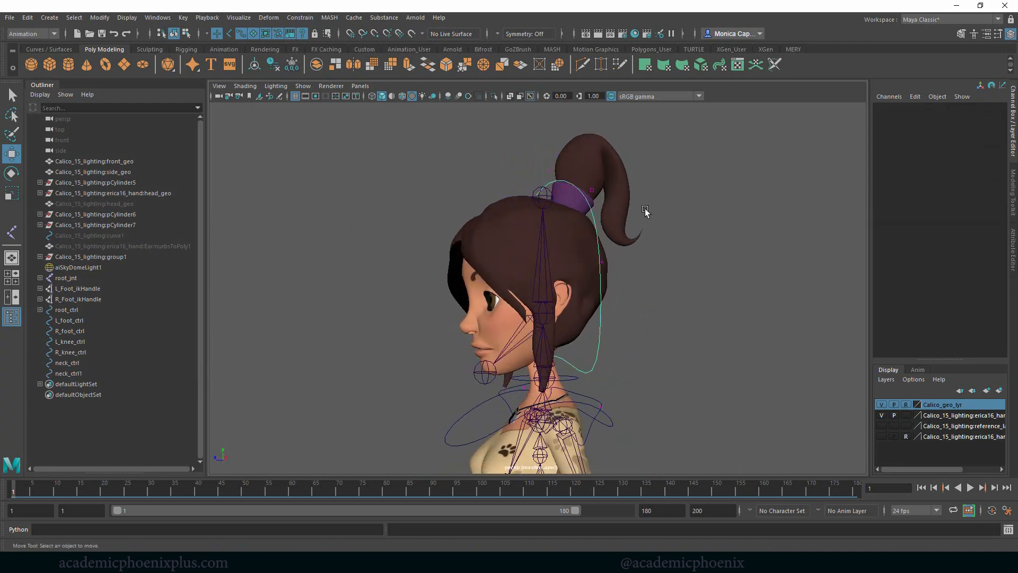
pyautogui.keyDown('alt'); pyautogui.moveTo(716, 274); pyautogui.dragTo(472, 191, button='right'); pyautogui.keyUp('alt')
pyautogui.moveTo(416, 177); pyautogui.dragTo(636, 370)
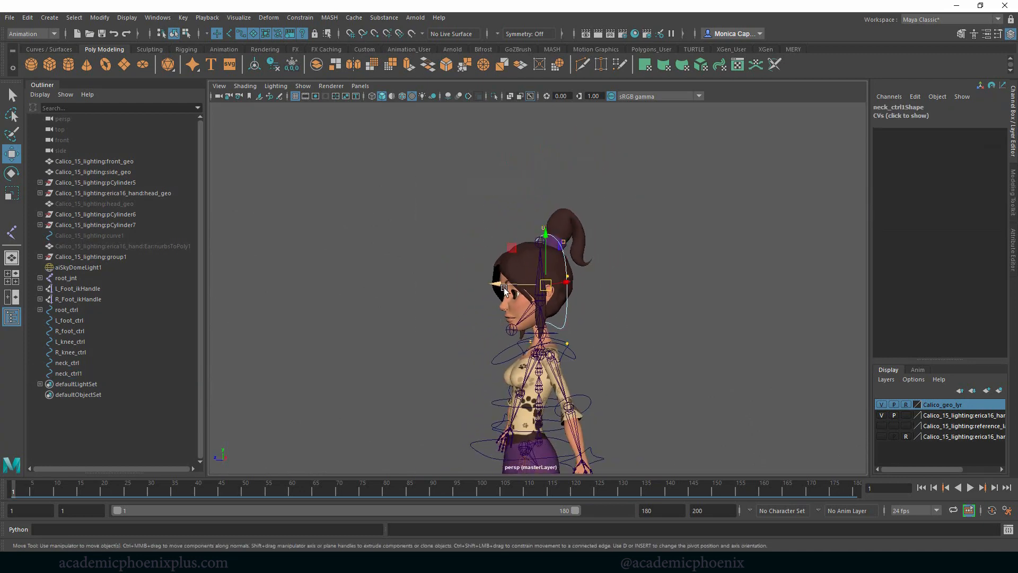
pyautogui.moveTo(504, 287); pyautogui.dragTo(670, 277)
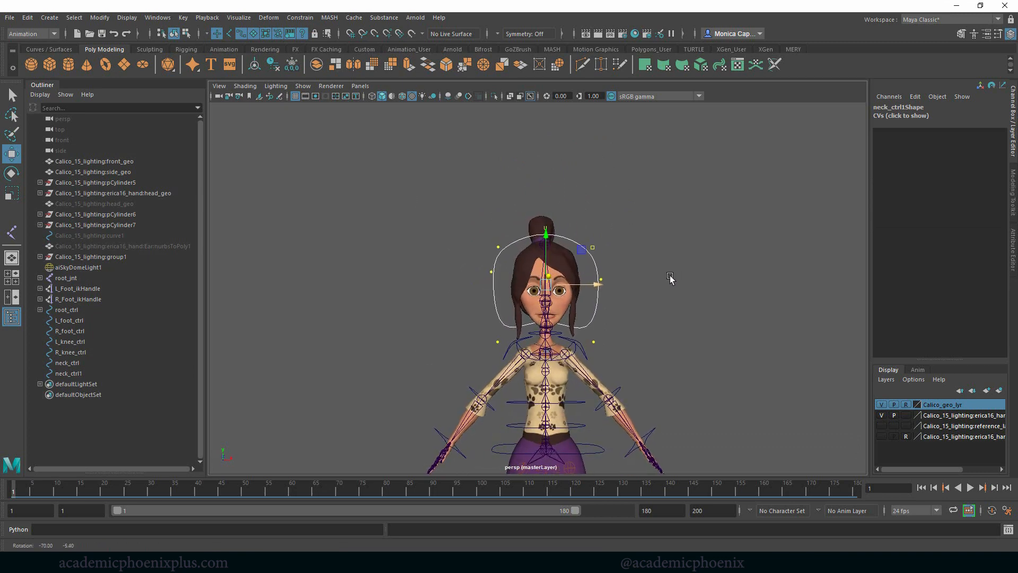
pyautogui.moveTo(599, 254); pyautogui.dragTo(648, 251, button='right')
pyautogui.moveTo(648, 251)
pyautogui.keyDown('alt'); pyautogui.mouseDown()
pyautogui.moveTo(575, 259)
pyautogui.moveTo(606, 253)
pyautogui.moveTo(616, 269)
pyautogui.moveTo(639, 265)
pyautogui.mouseUp(); pyautogui.keyUp('alt')
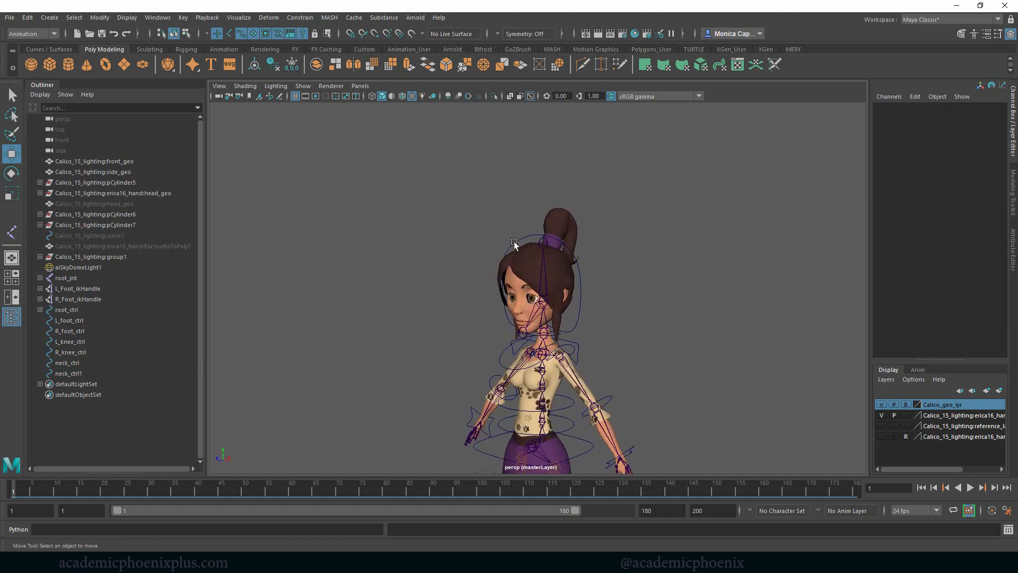
# - Freeze the transformations of the head control curve
pyautogui.click(513, 238)
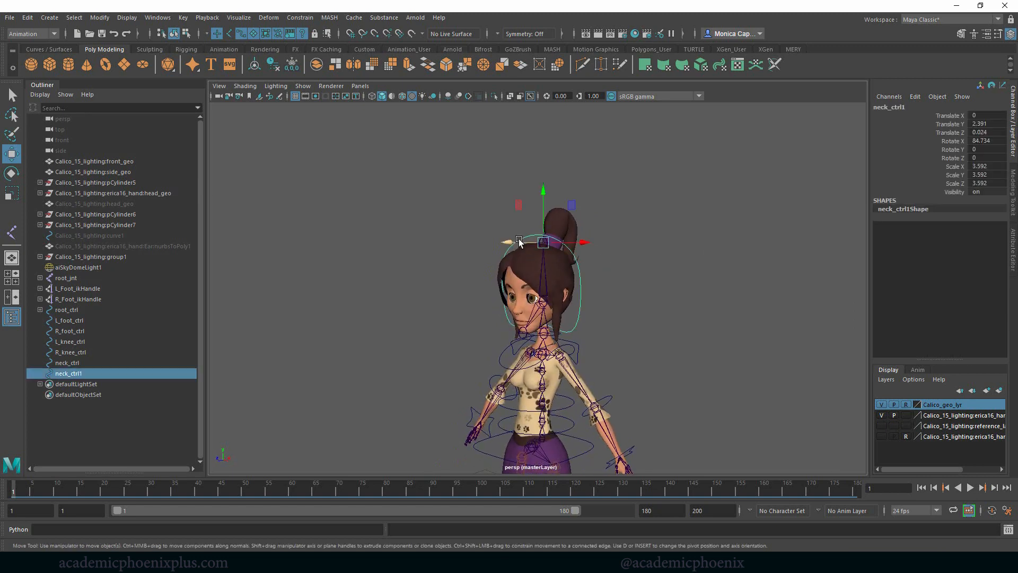
pyautogui.click(292, 64)
pyautogui.keyDown('alt'); pyautogui.moveTo(603, 255); pyautogui.dragTo(577, 253); pyautogui.keyUp('alt')
pyautogui.keyDown('alt'); pyautogui.moveTo(538, 209); pyautogui.dragTo(693, 254, button='right'); pyautogui.keyUp('alt')
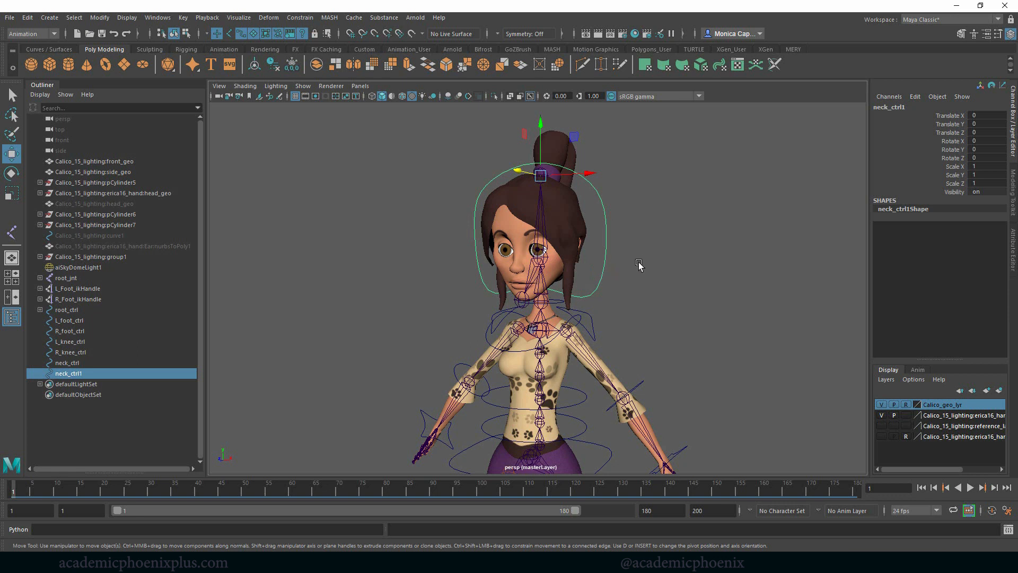
# - Lower the head control's pivot from the top of the head to the head joint below it
pyautogui.press('d')
pyautogui.moveTo(541, 123); pyautogui.dragTo(538, 136)
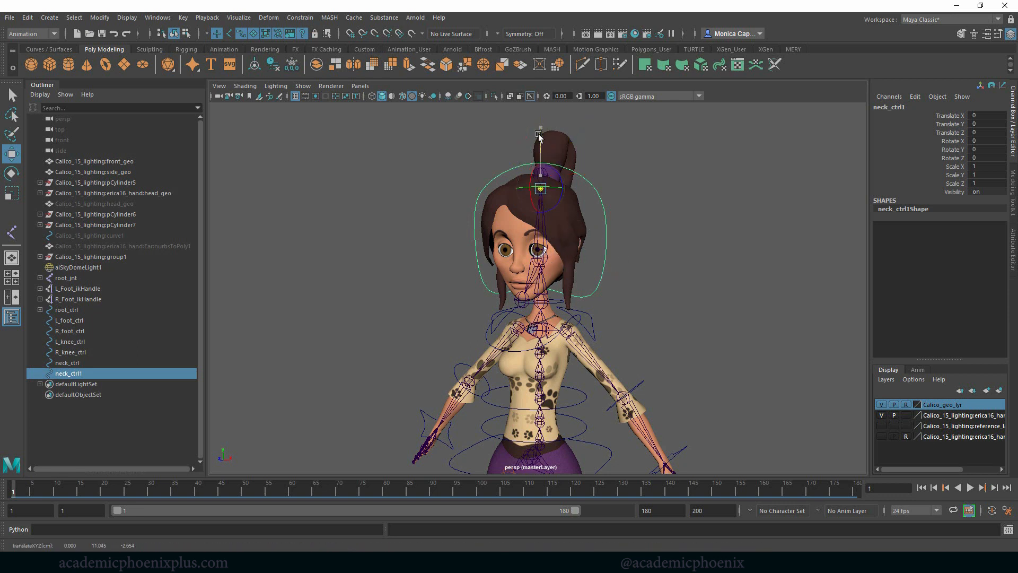
pyautogui.moveTo(539, 258); pyautogui.dragTo(540, 255, button='middle')
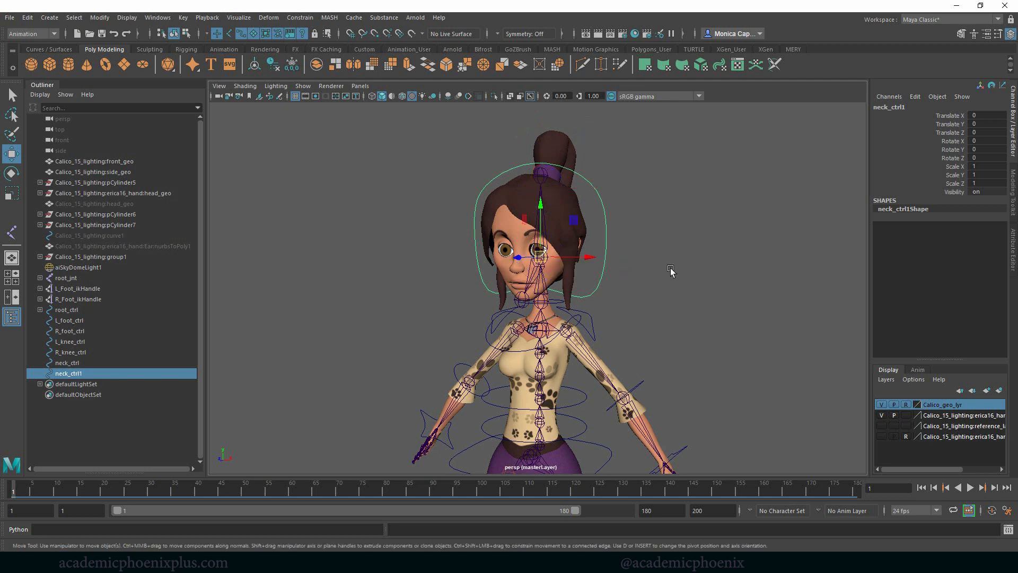
pyautogui.press('d')
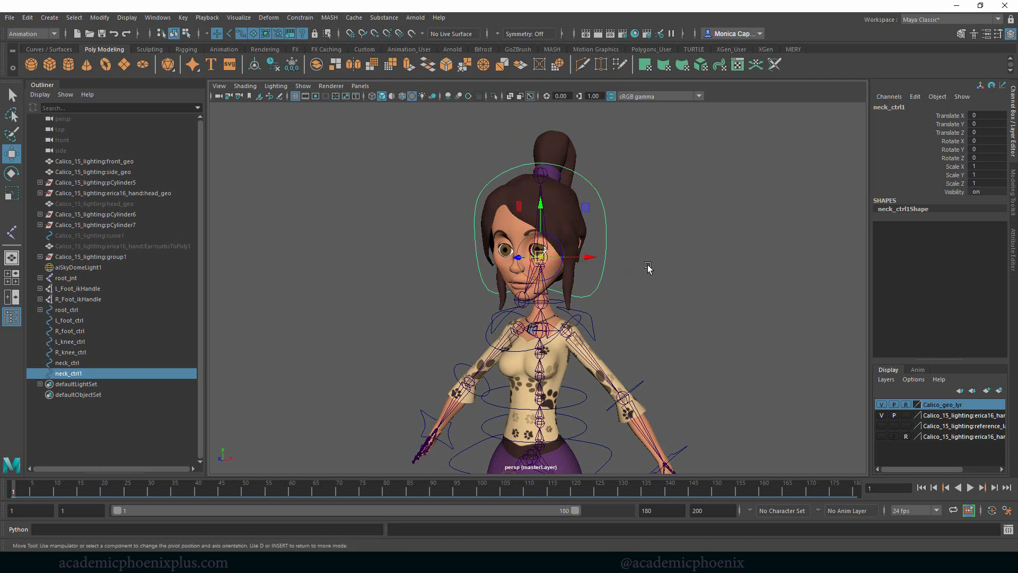
pyautogui.moveTo(542, 259); pyautogui.dragTo(553, 258, button='middle')
pyautogui.keyDown('alt'); pyautogui.moveTo(552, 259); pyautogui.dragTo(640, 232); pyautogui.keyUp('alt')
pyautogui.keyDown('alt'); pyautogui.moveTo(641, 231); pyautogui.dragTo(927, 296, button='right'); pyautogui.keyUp('alt')
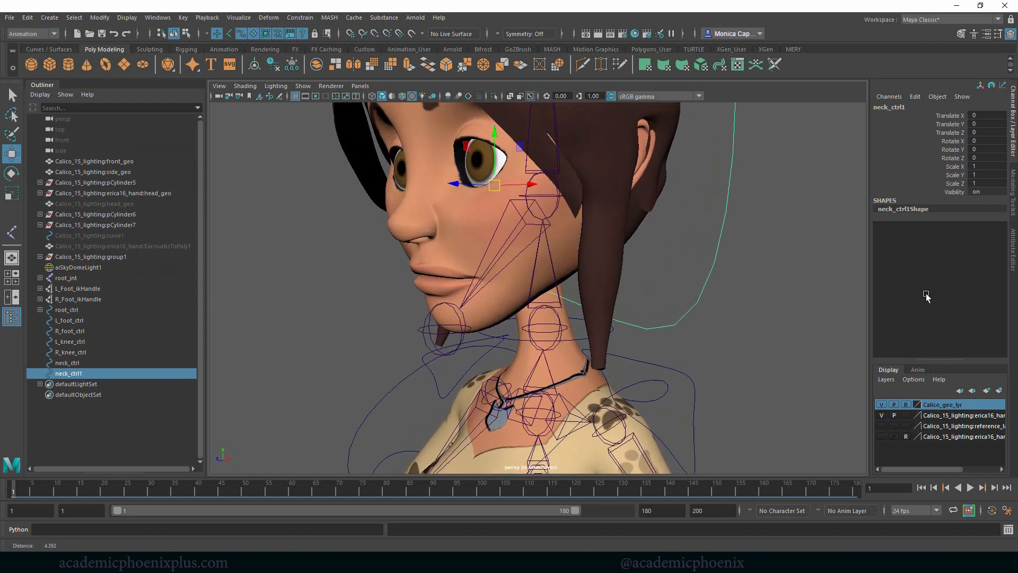
pyautogui.press('d')
pyautogui.press('v')
pyautogui.moveTo(565, 209); pyautogui.dragTo(537, 194, button='middle')
# - Test how the head and neck joints rotate, and undo the test rotation
pyautogui.keyDown('alt'); pyautogui.moveTo(661, 203); pyautogui.dragTo(546, 228, button='right'); pyautogui.keyUp('alt')
pyautogui.click(549, 225)
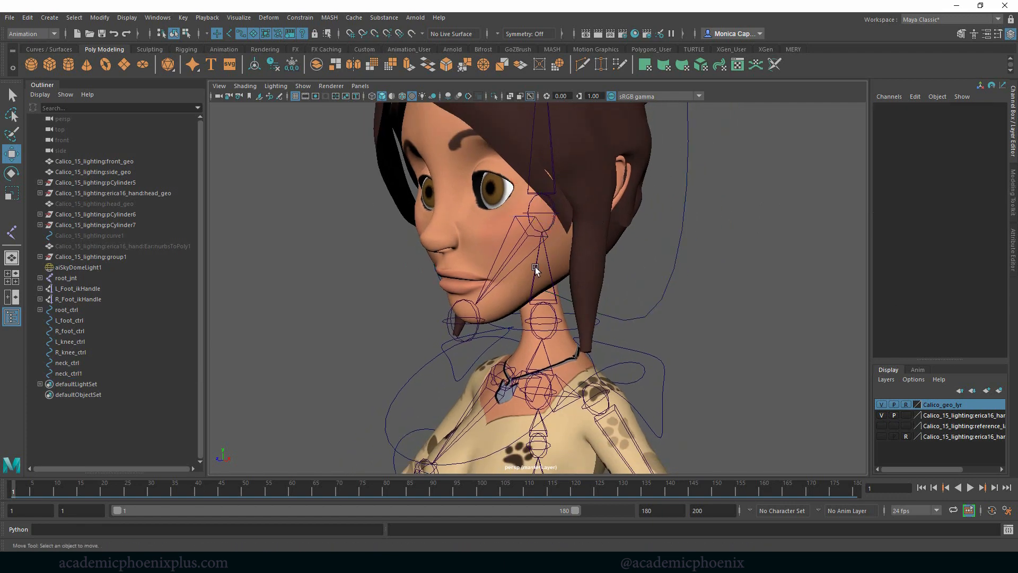
pyautogui.click(551, 224)
pyautogui.press('e')
pyautogui.moveTo(555, 201); pyautogui.dragTo(549, 217)
pyautogui.click(543, 321)
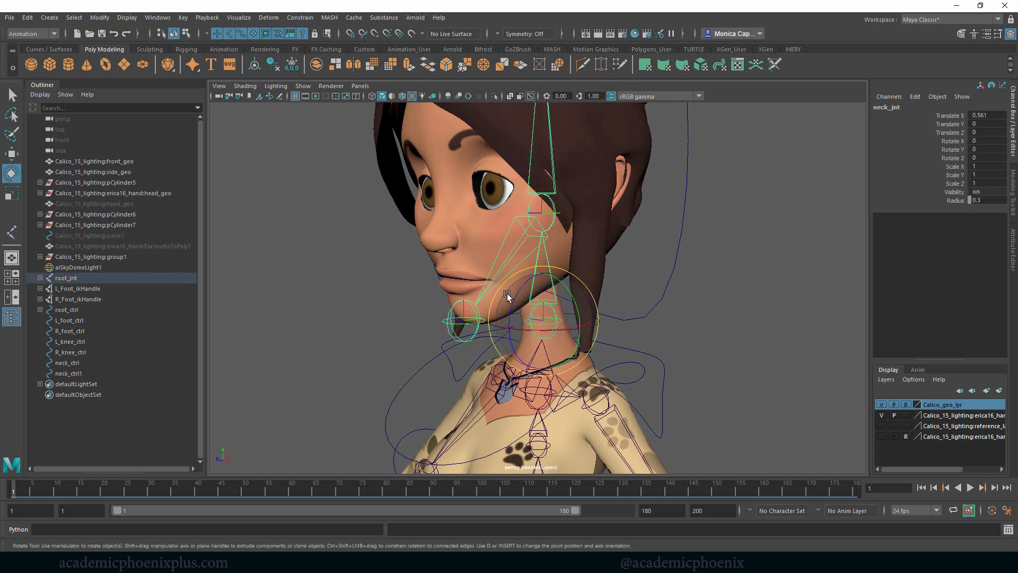
pyautogui.moveTo(512, 298); pyautogui.dragTo(503, 314)
pyautogui.hotkey('ctrl', 'z')
# - Lower the head joint and the jaw joint together, placing the head joint at the skull's base and the jaw joint at the chin
pyautogui.click(675, 264)
pyautogui.keyDown('alt'); pyautogui.moveTo(703, 225); pyautogui.dragTo(611, 208, button='right'); pyautogui.keyUp('alt')
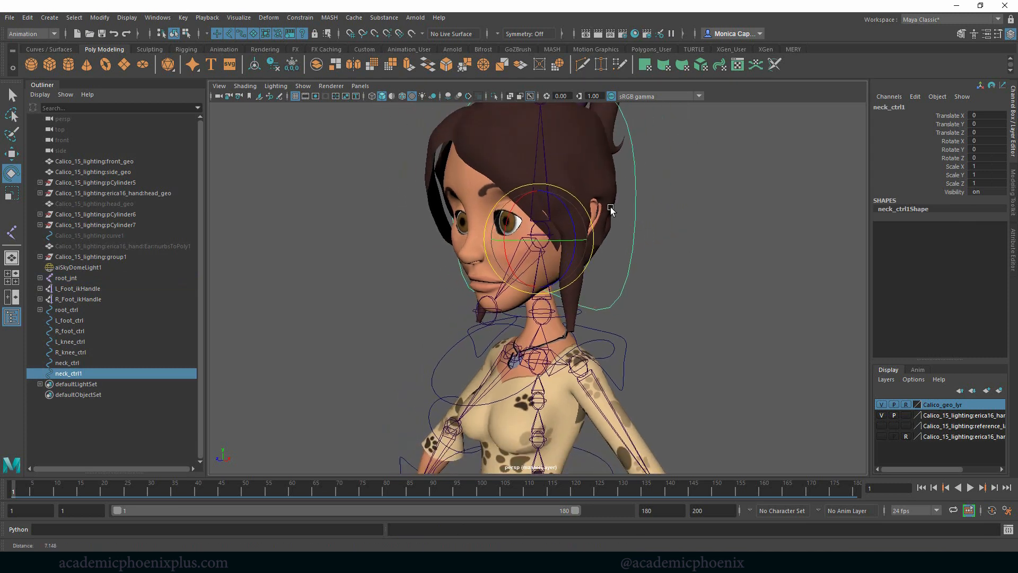
pyautogui.click(683, 280)
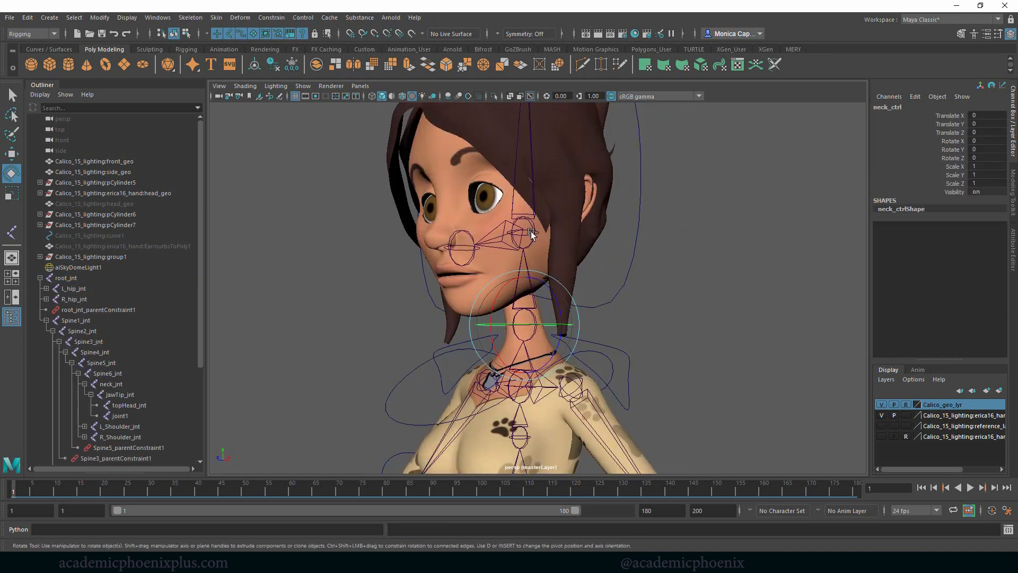
pyautogui.click(537, 232)
pyautogui.press('d')
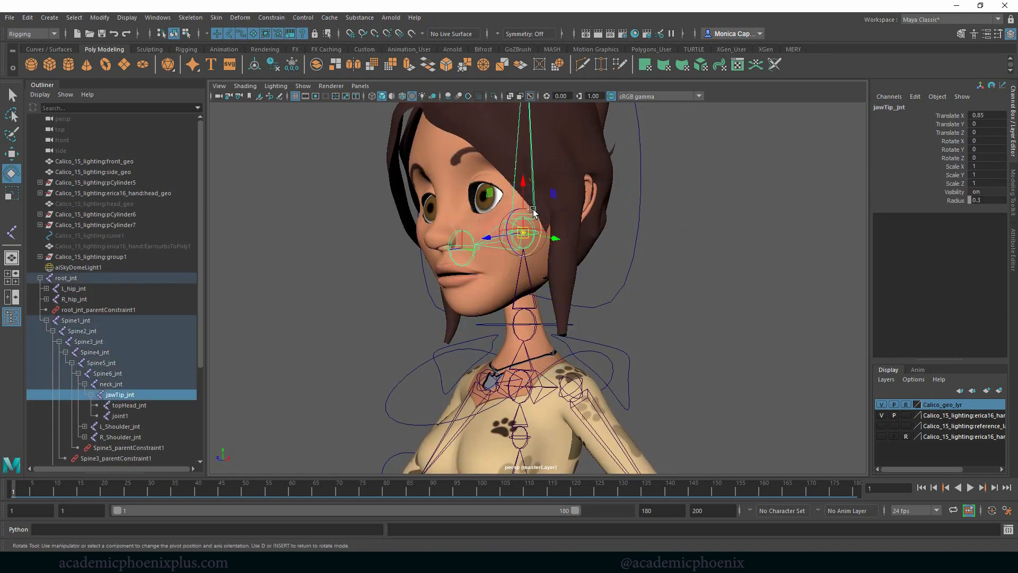
pyautogui.press('d')
pyautogui.keyDown('shift'); pyautogui.click(456, 261); pyautogui.keyUp('shift')
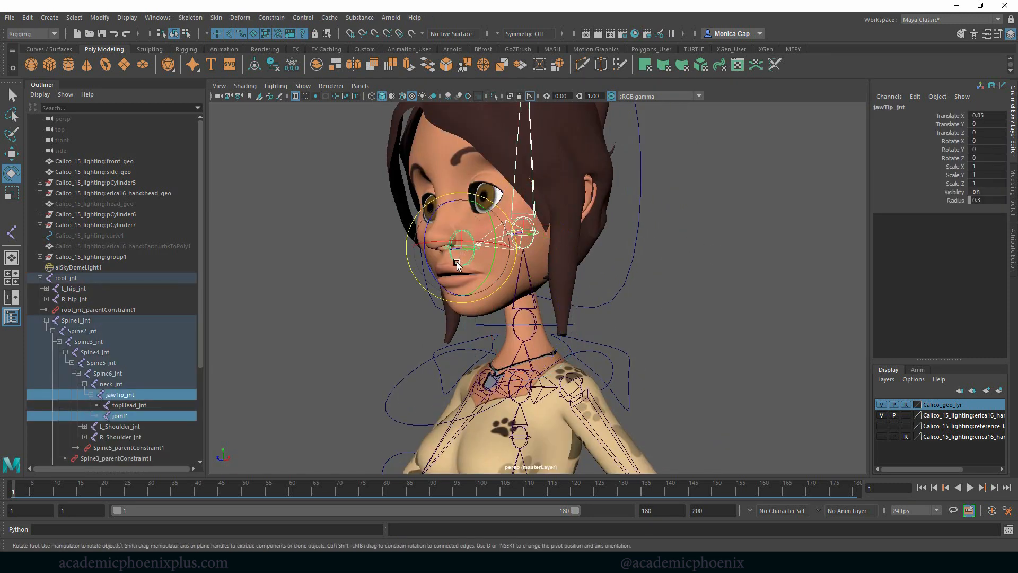
pyautogui.keyDown('alt'); pyautogui.moveTo(460, 267); pyautogui.dragTo(394, 277); pyautogui.keyUp('alt')
pyautogui.press('d')
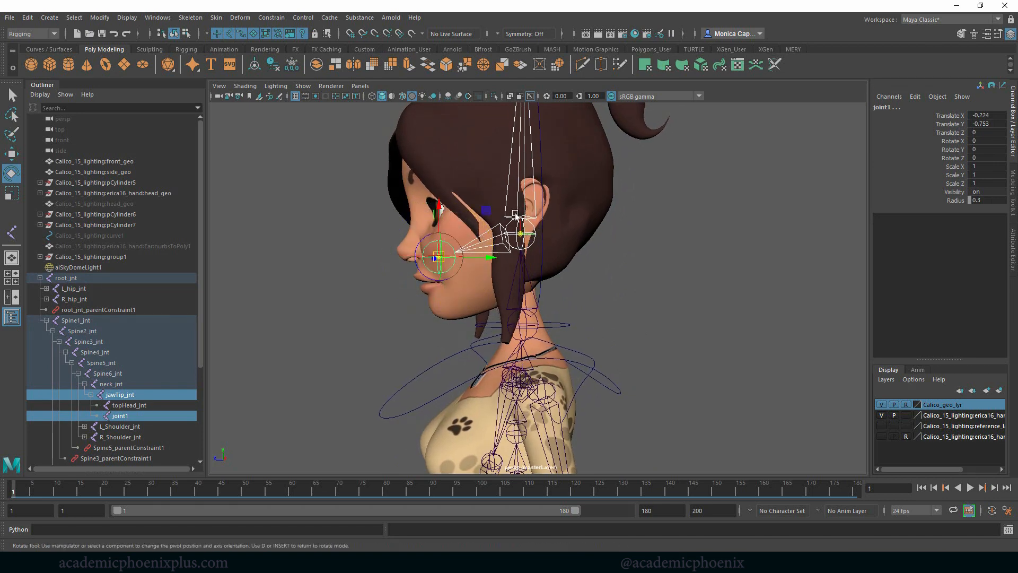
pyautogui.moveTo(439, 207); pyautogui.dragTo(424, 265)
pyautogui.press('d')
pyautogui.click(610, 312)
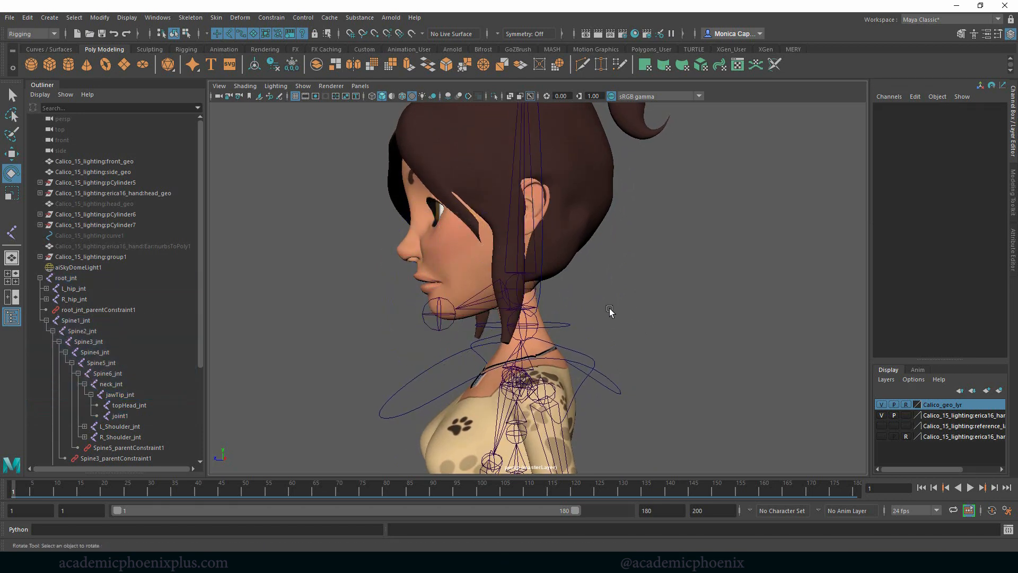
# - Examine the placement of the head, jaw and neck joints and the head control from the side
pyautogui.click(542, 283)
pyautogui.scroll(4, 709, 248)
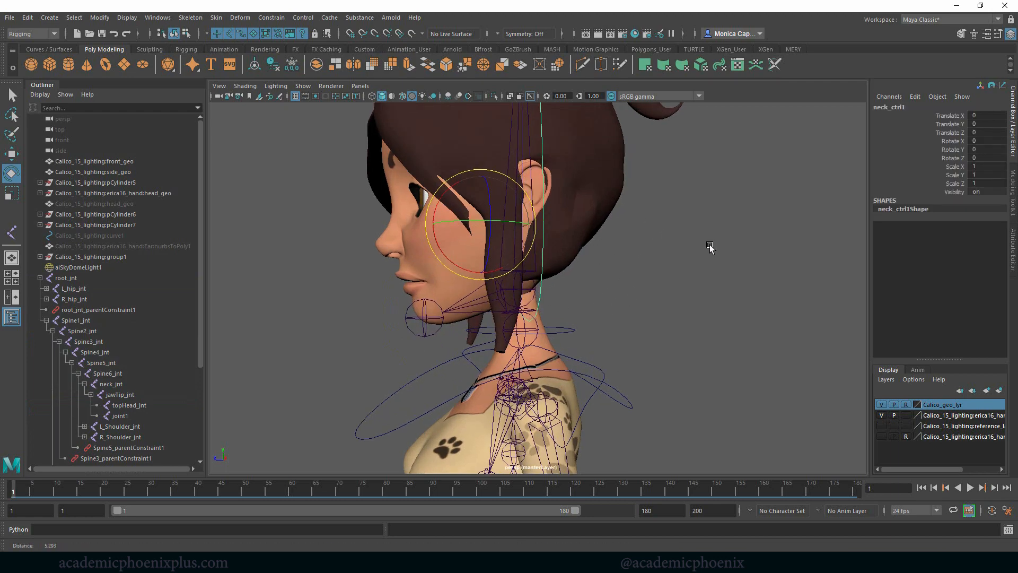
pyautogui.keyDown('alt'); pyautogui.moveTo(626, 236); pyautogui.dragTo(675, 203, button='middle'); pyautogui.keyUp('alt')
pyautogui.keyDown('alt'); pyautogui.moveTo(675, 202); pyautogui.dragTo(641, 214); pyautogui.keyUp('alt')
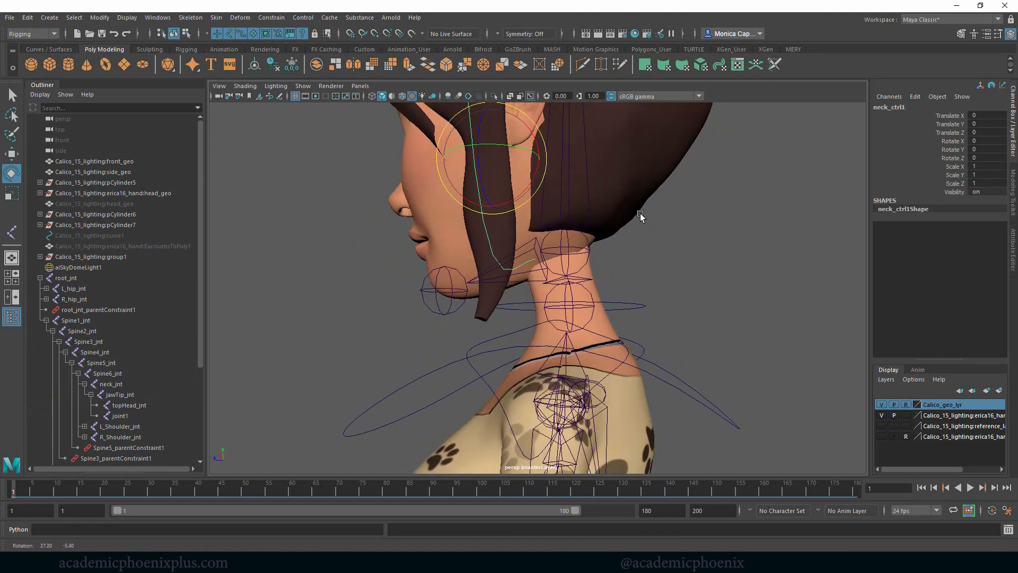
pyautogui.click(636, 228)
pyautogui.keyDown('alt'); pyautogui.moveTo(635, 228); pyautogui.dragTo(633, 276, button='middle'); pyautogui.keyUp('alt')
pyautogui.keyDown('alt'); pyautogui.moveTo(632, 275); pyautogui.dragTo(659, 281); pyautogui.keyUp('alt')
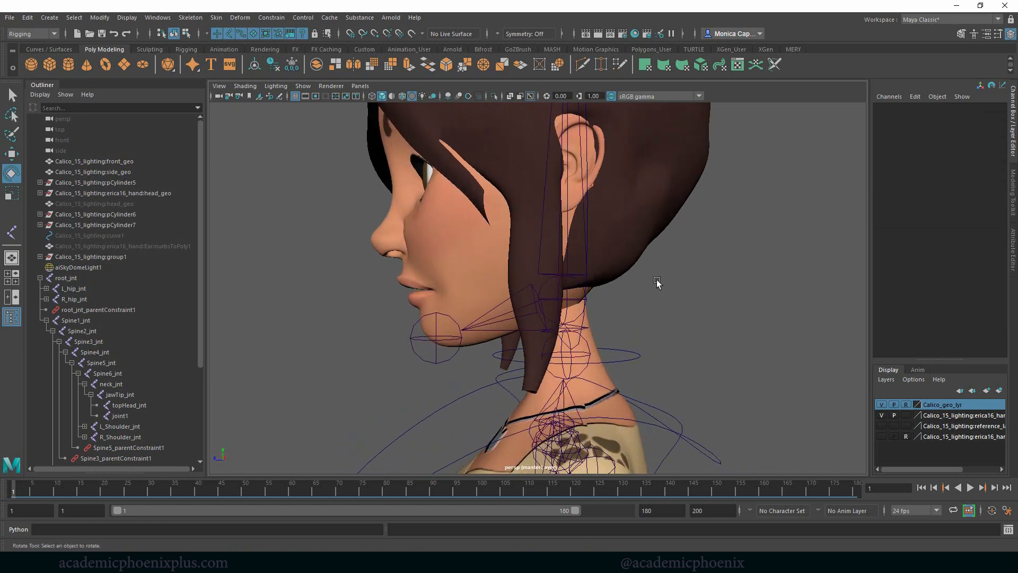
pyautogui.keyDown('alt'); pyautogui.moveTo(456, 208); pyautogui.dragTo(474, 271); pyautogui.keyUp('alt')
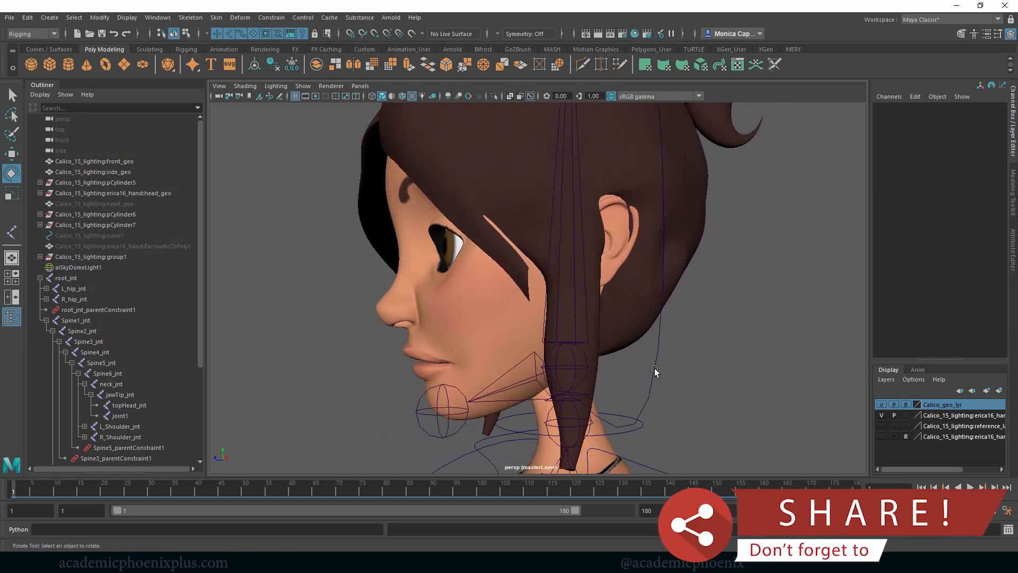
# - Snap the head control's pivot onto the head joint at the skull's base
pyautogui.click(657, 370)
pyautogui.press('d')
pyautogui.press('v')
pyautogui.moveTo(568, 361); pyautogui.dragTo(566, 367, button='middle')
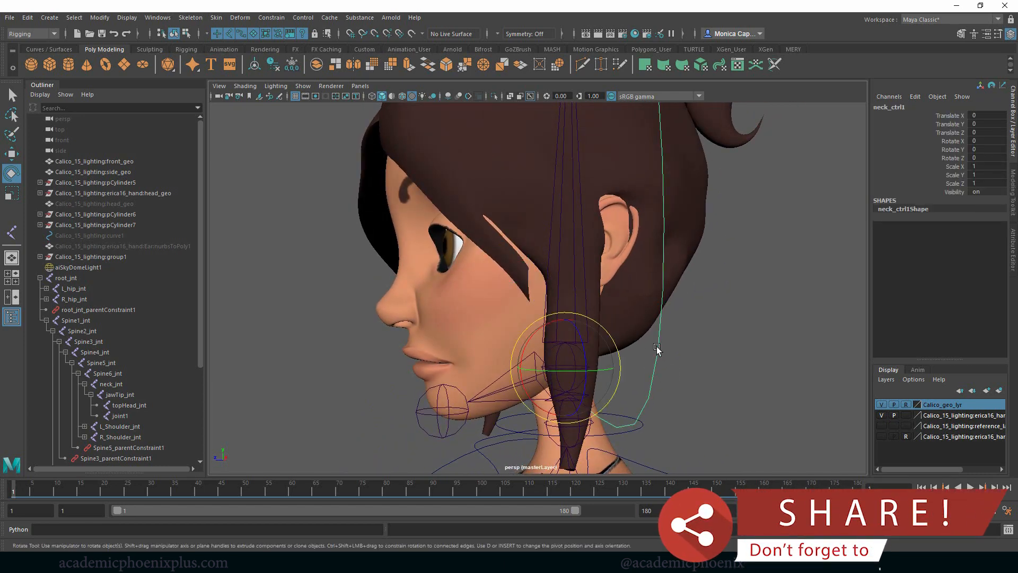
pyautogui.keyDown('alt'); pyautogui.moveTo(566, 369); pyautogui.dragTo(701, 355); pyautogui.keyUp('alt')
pyautogui.press('w')
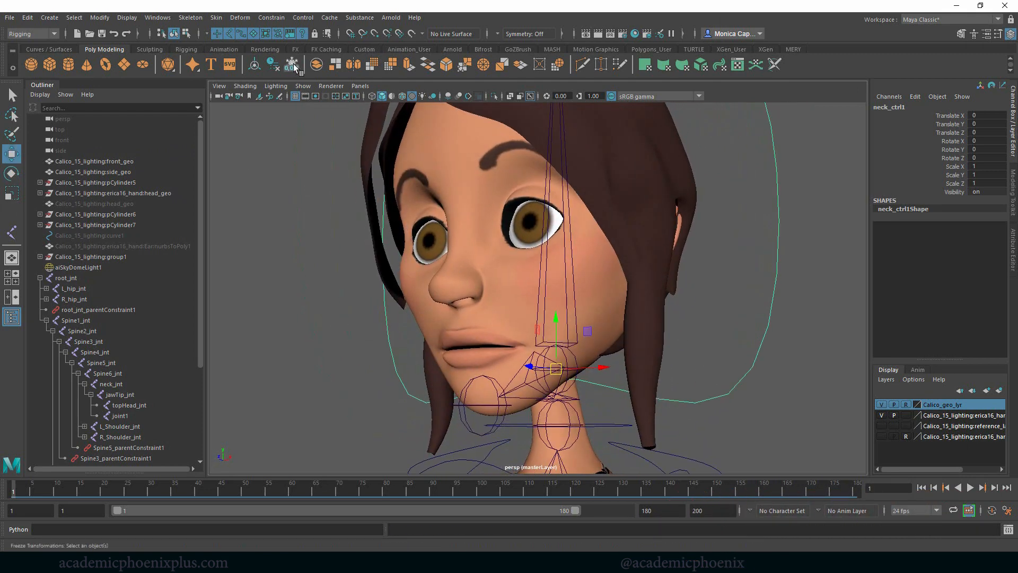
# - Rename the control curve around the head as head_ctrl
pyautogui.click(614, 426)
pyautogui.keyDown('alt'); pyautogui.moveTo(721, 358); pyautogui.dragTo(706, 326); pyautogui.keyUp('alt')
pyautogui.click(747, 350)
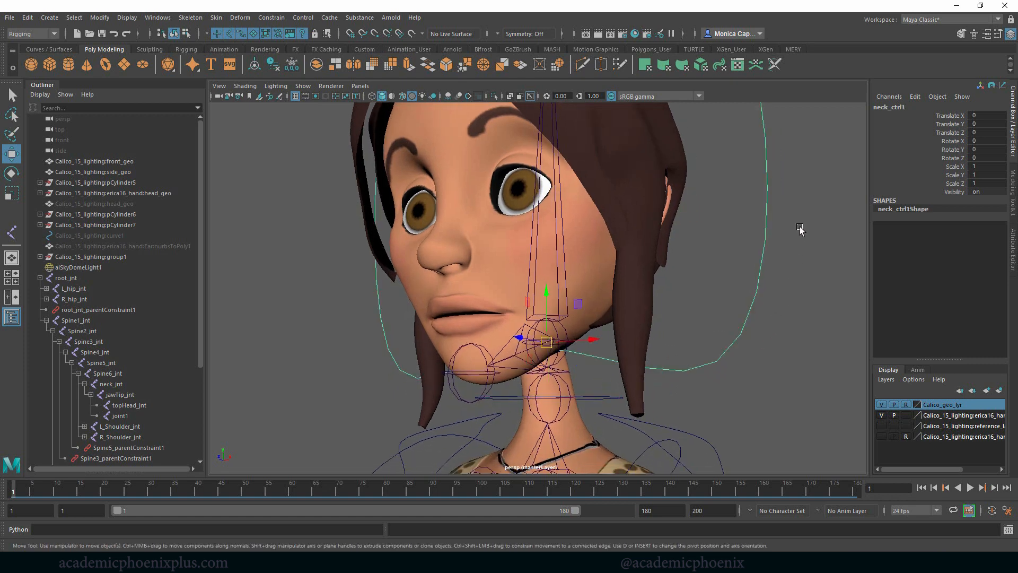
pyautogui.doubleClick(889, 106)
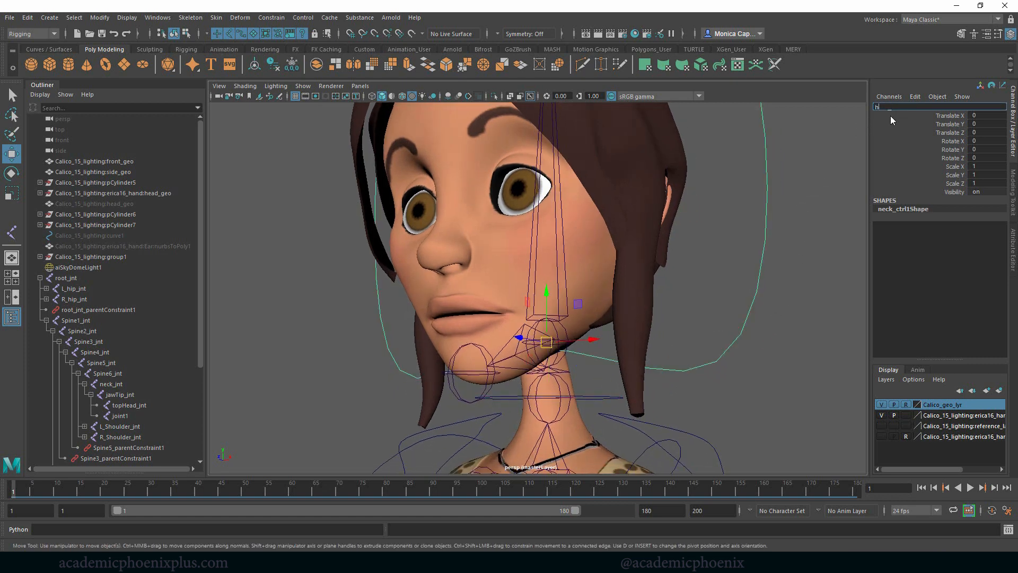
pyautogui.write('head_ctrl')
pyautogui.press('Return')
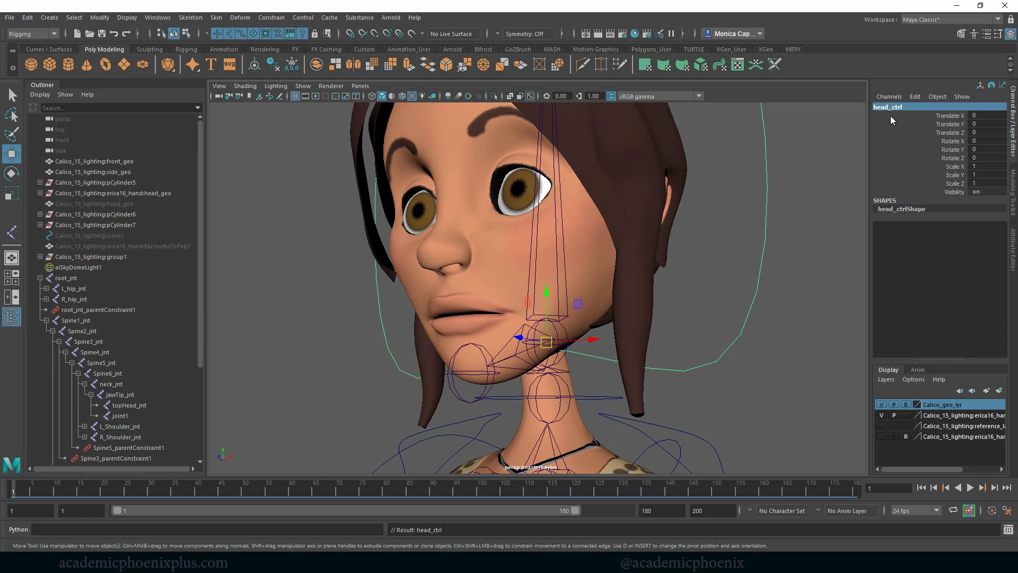
# - Rename the joint at the chin as jawTip_jnt
pyautogui.click(460, 376)
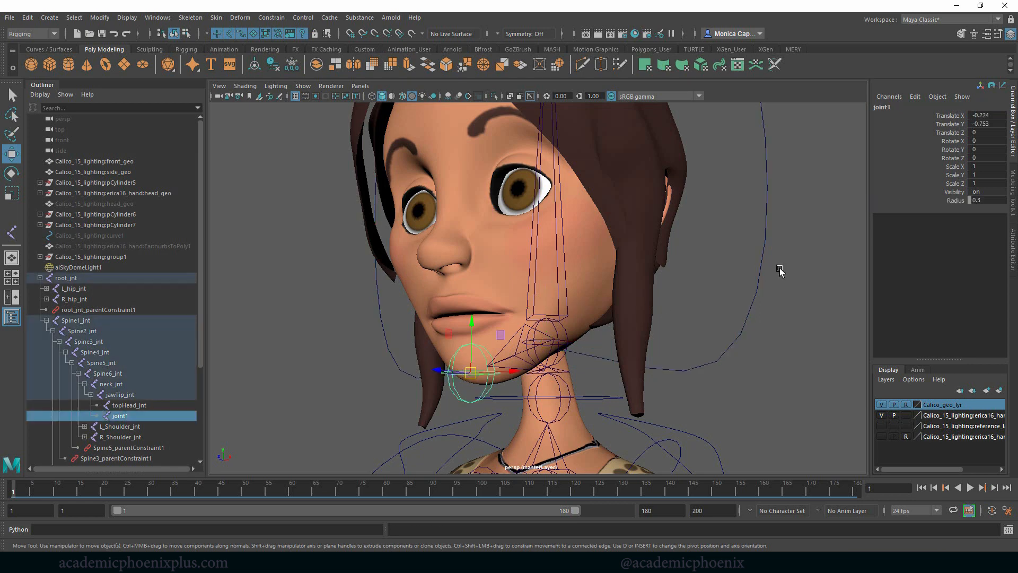
pyautogui.doubleClick(900, 107)
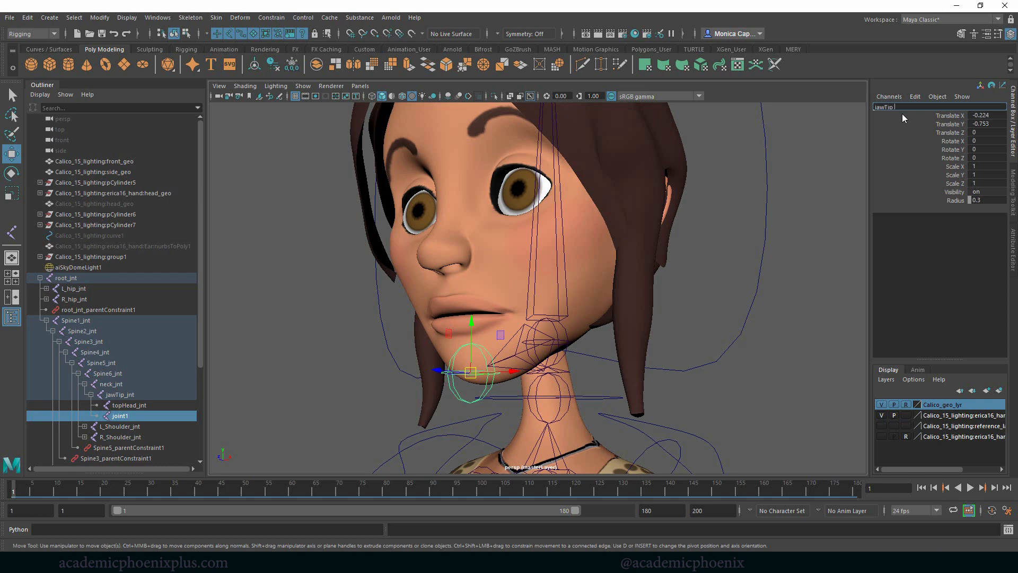
pyautogui.write('jawTip_jnt')
pyautogui.press('Return')
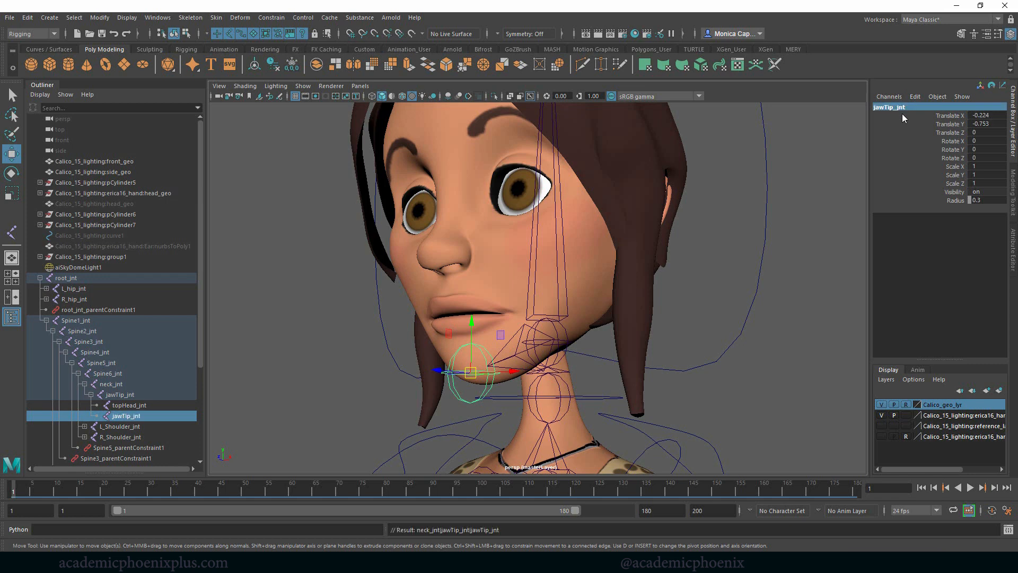
# - Rename the joint at the skull's base as head_jnt
pyautogui.click(543, 325)
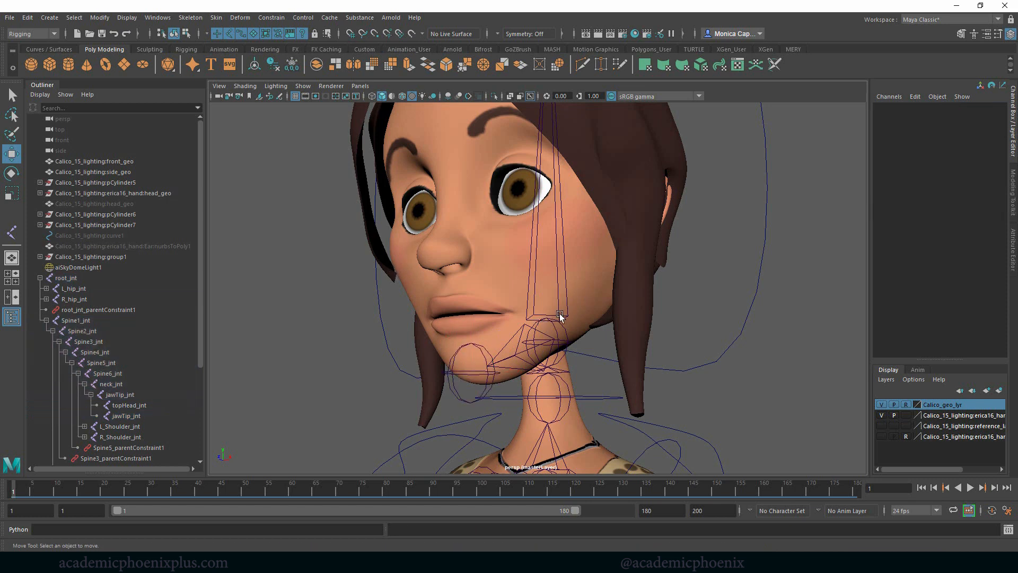
pyautogui.click(554, 322)
pyautogui.click(908, 107)
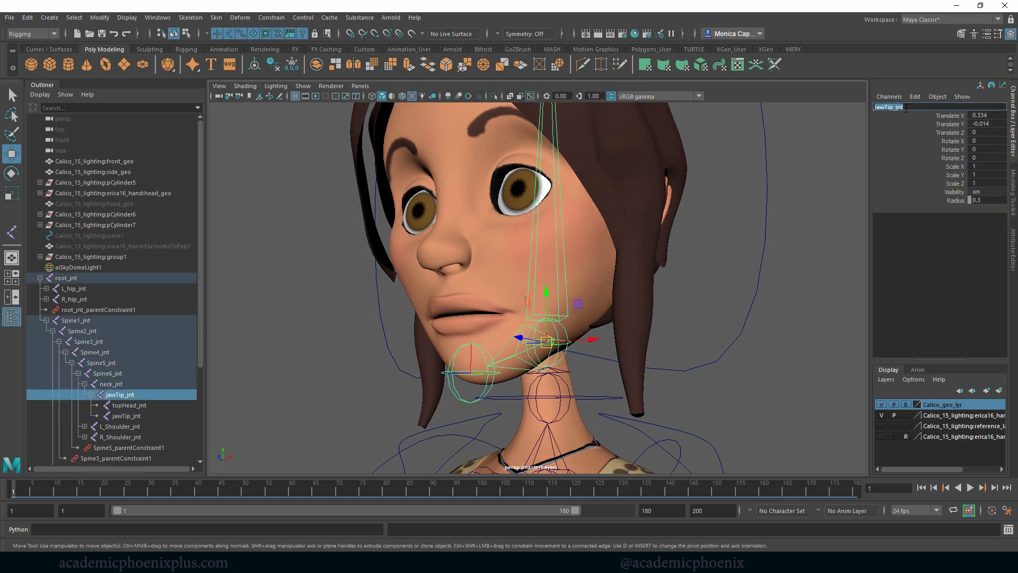
pyautogui.write('head_jnt')
pyautogui.press('Return')
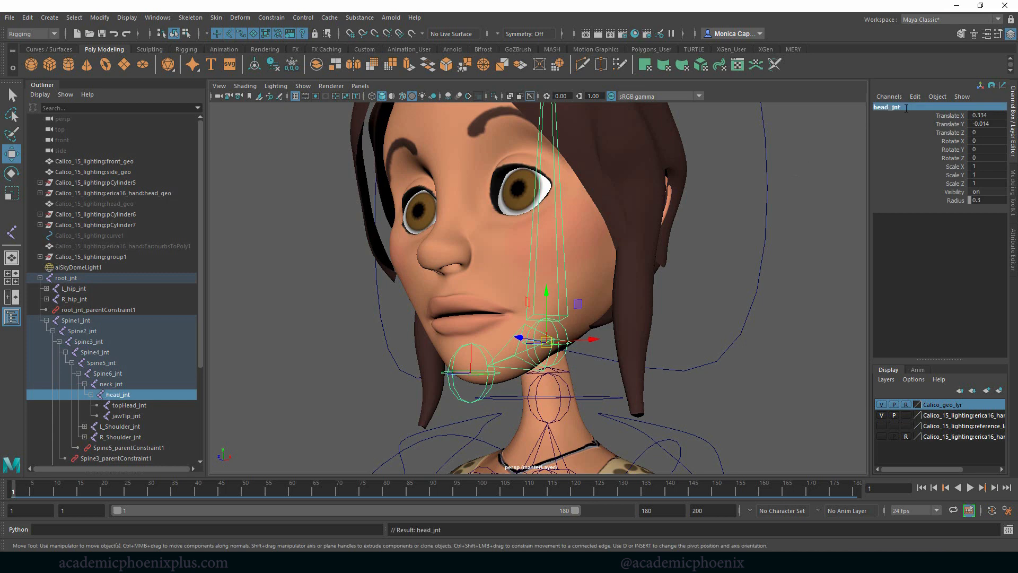
# - Parent-constrain head_jnt to head_ctrl
pyautogui.click(731, 317)
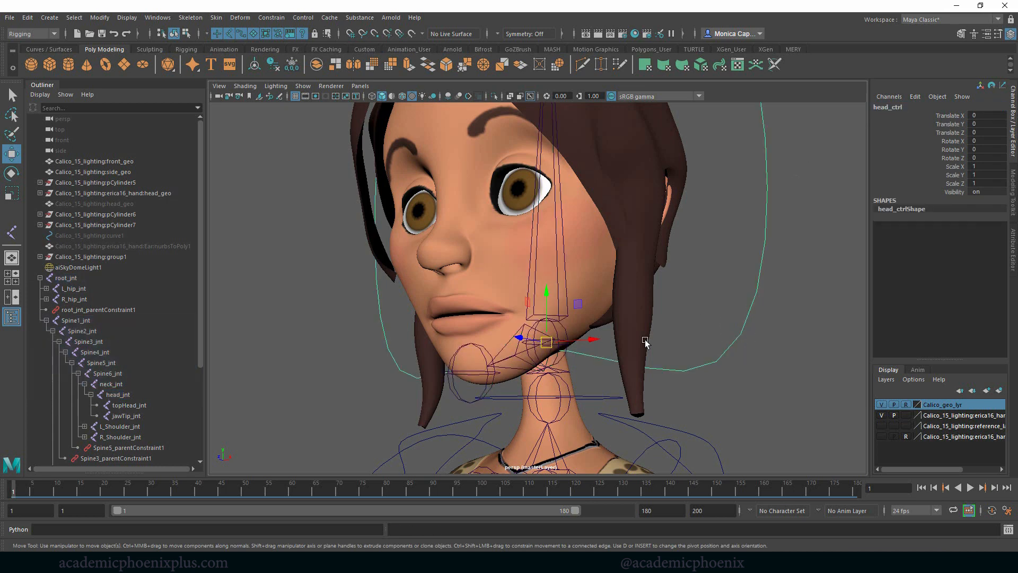
pyautogui.keyDown('shift'); pyautogui.click(562, 331); pyautogui.keyUp('shift')
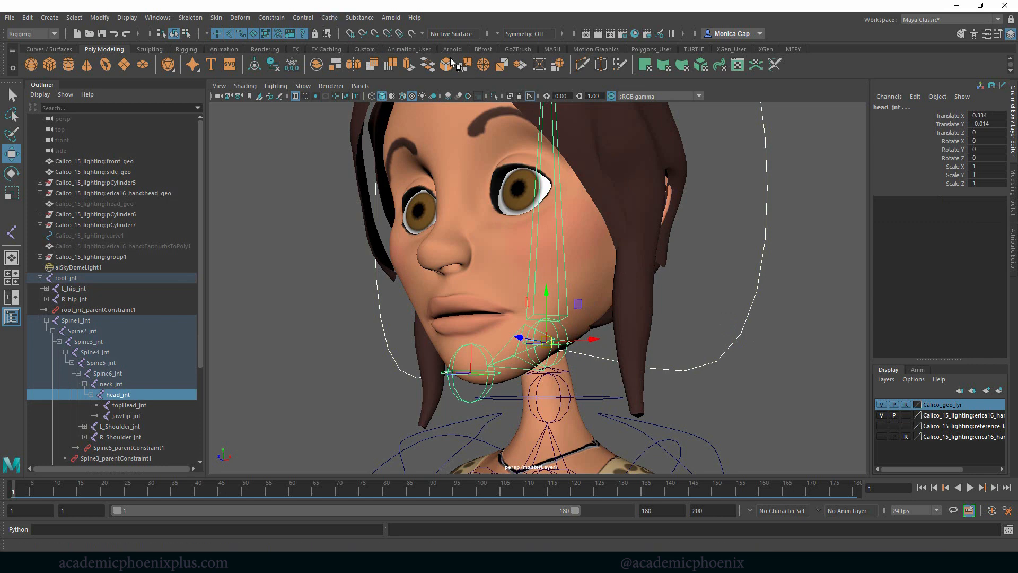
pyautogui.click(260, 17)
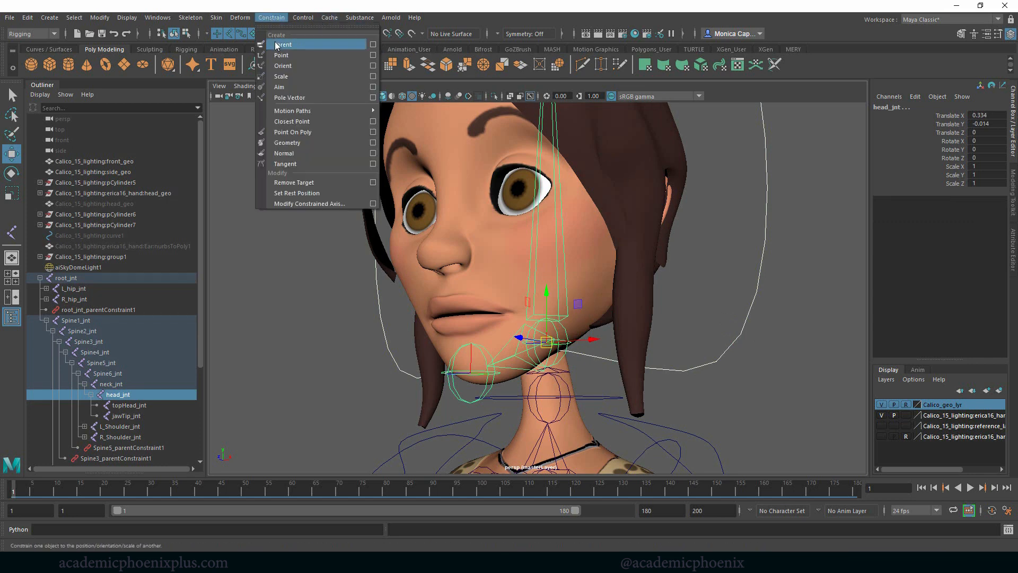
pyautogui.click(278, 46)
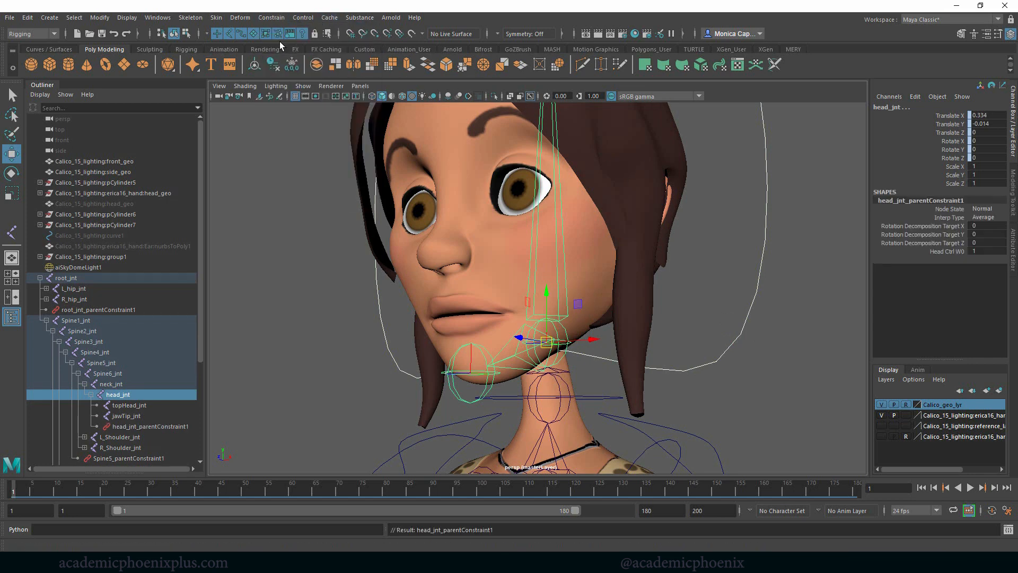
# - Test the head joint's constraint by rotating head_ctrl, and restore its original rotation
pyautogui.click(695, 359)
pyautogui.click(684, 355)
pyautogui.press('e')
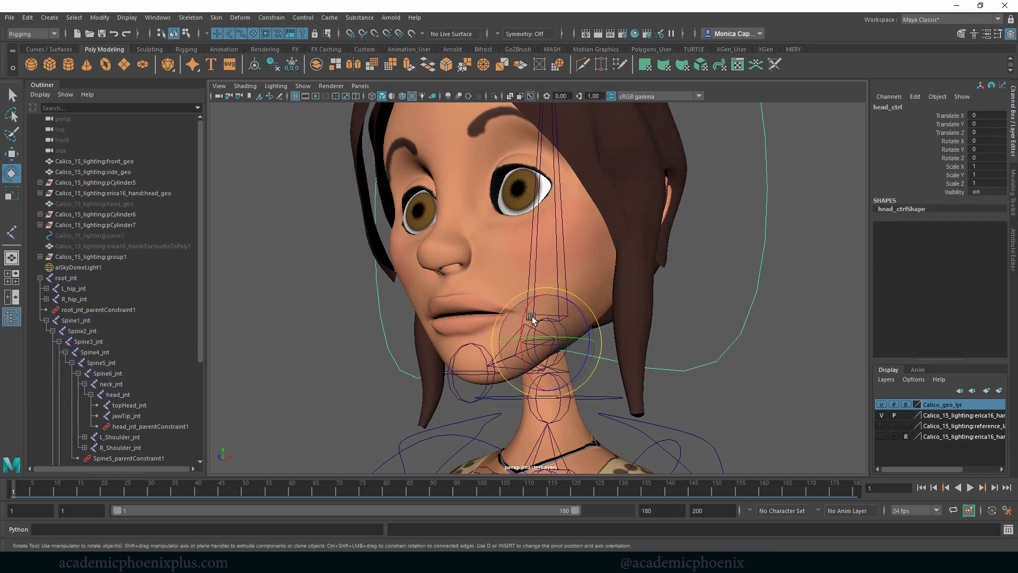
pyautogui.moveTo(532, 318)
pyautogui.mouseDown()
pyautogui.moveTo(546, 325)
pyautogui.moveTo(535, 324)
pyautogui.mouseUp()
# - Parent-constrain neck_jnt to neck_ctrl
pyautogui.click(573, 399)
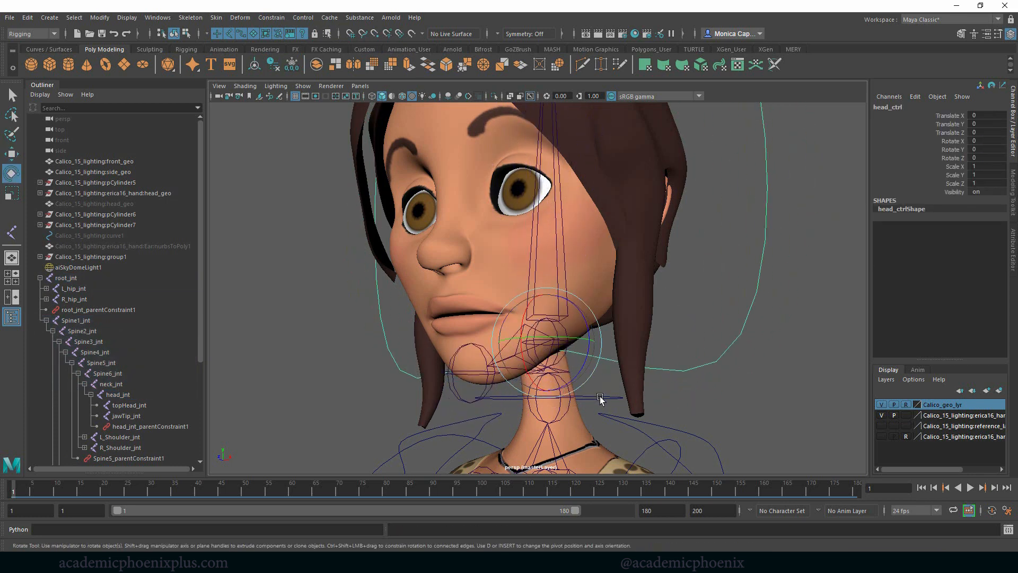
pyautogui.press('q')
pyautogui.click(555, 416)
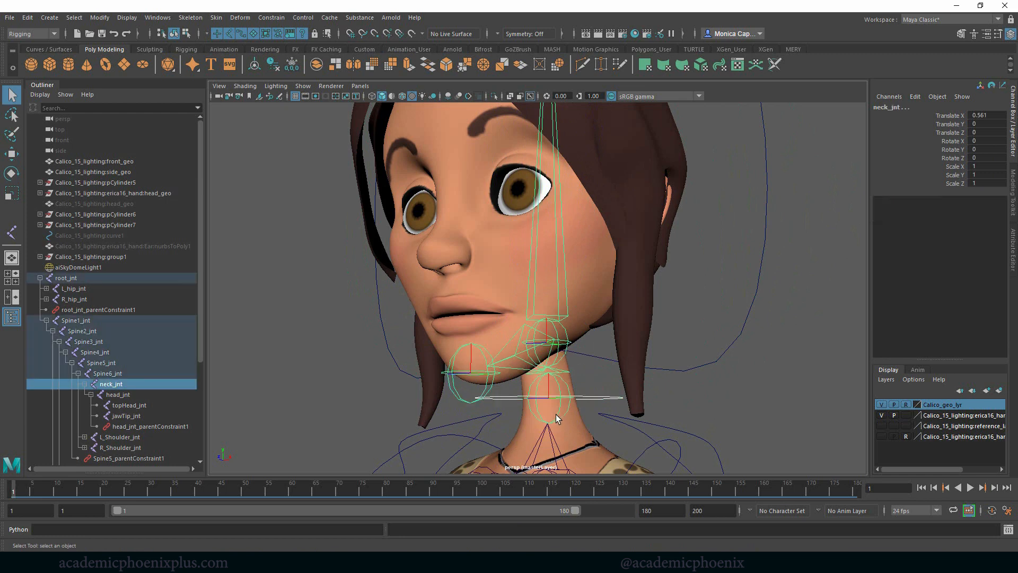
# - Test the neck joint's constraint by rotating neck_ctrl, and undo the test rotations
pyautogui.click(573, 398)
pyautogui.press('e')
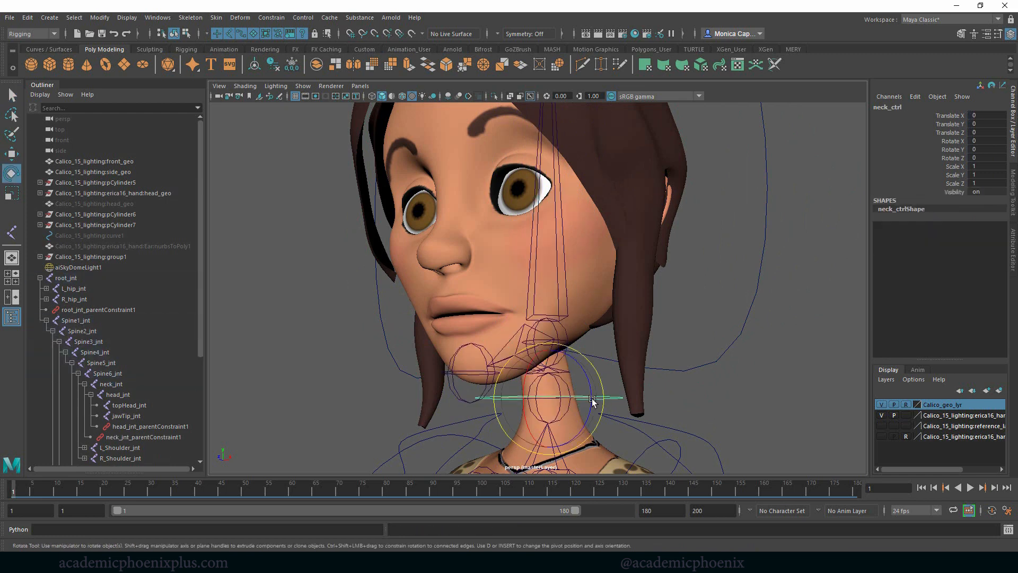
pyautogui.moveTo(531, 379); pyautogui.dragTo(606, 407)
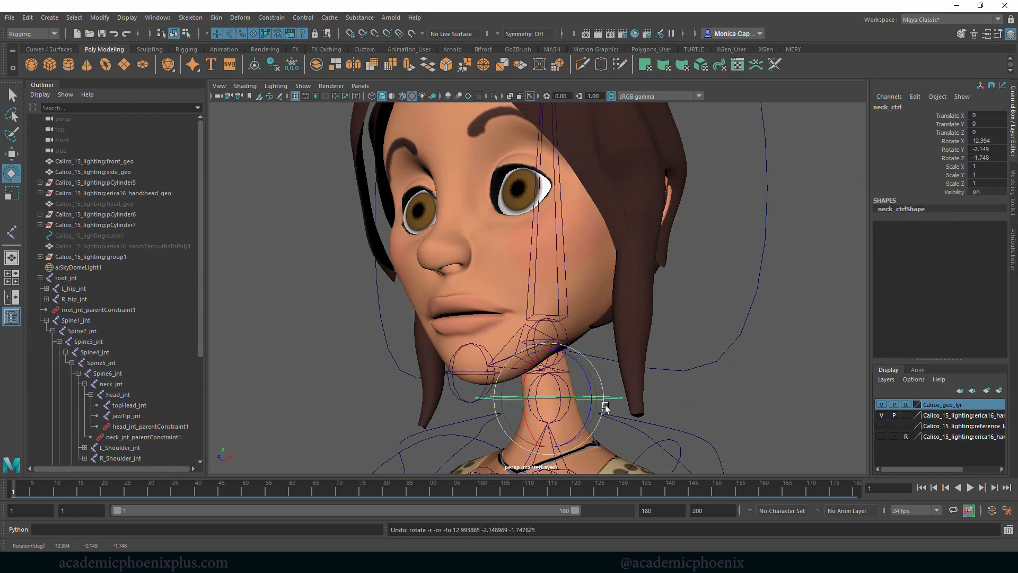
pyautogui.click(702, 366)
pyautogui.click(579, 397)
pyautogui.moveTo(537, 392); pyautogui.dragTo(615, 393)
pyautogui.hotkey('ctrl', 'z')
# - Parent head_ctrl under neck_ctrl
pyautogui.click(701, 367)
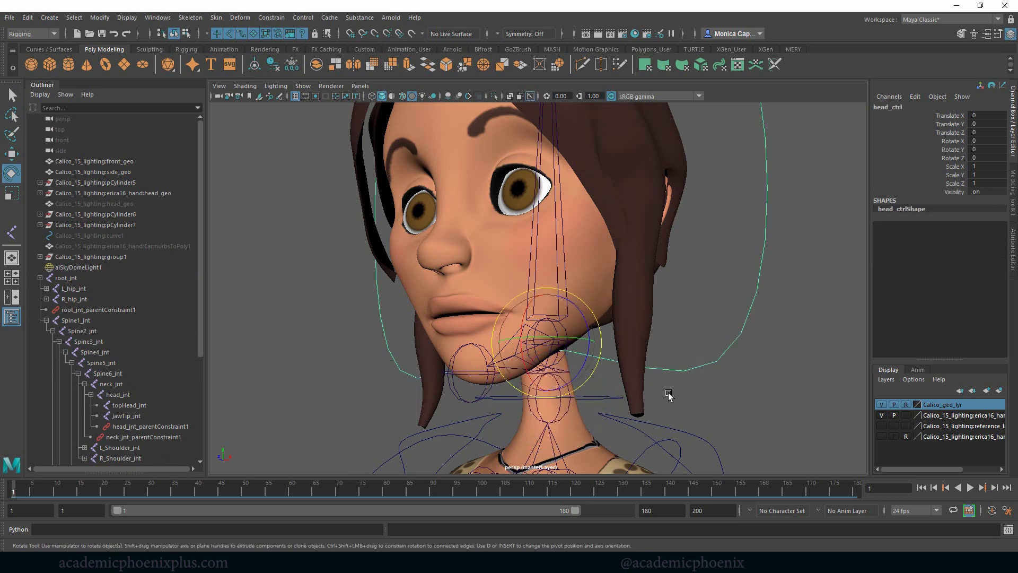
pyautogui.click(612, 398)
pyautogui.click(653, 366)
pyautogui.scroll(-5, 734, 318)
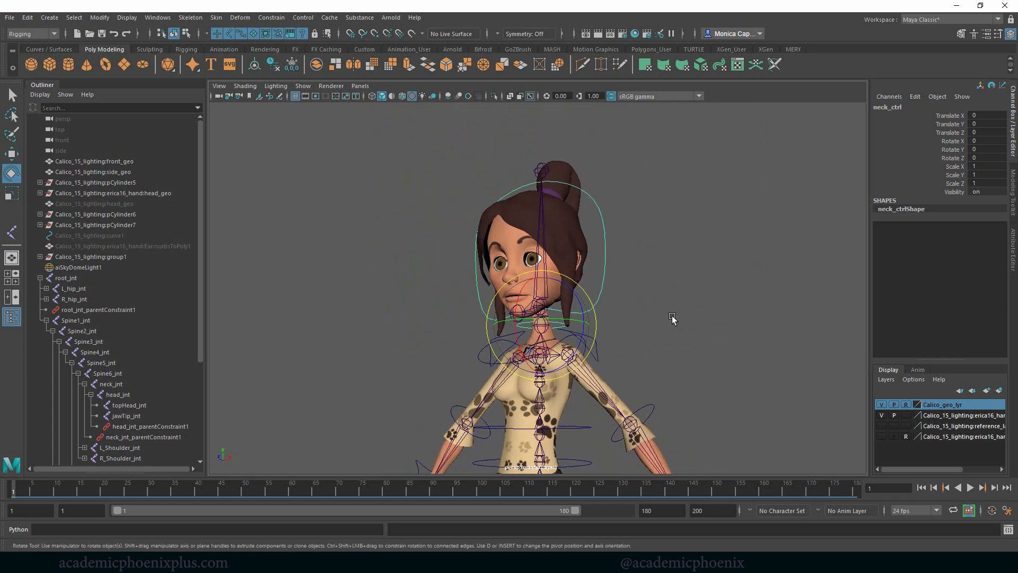
# - Test the control hierarchy by rotating neck_ctrl and head_ctrl, undoing each rotation
pyautogui.click(673, 318)
pyautogui.click(556, 324)
pyautogui.moveTo(518, 321); pyautogui.dragTo(504, 342)
pyautogui.hotkey('ctrl', 'z')
pyautogui.moveTo(517, 317); pyautogui.dragTo(516, 329)
pyautogui.hotkey('ctrl', 'z')
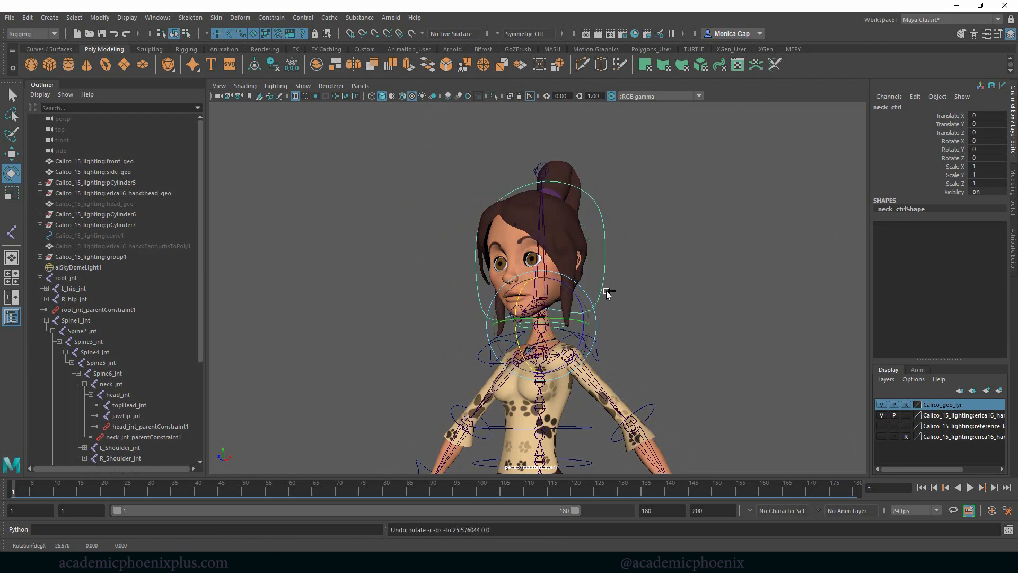
pyautogui.click(604, 285)
pyautogui.moveTo(519, 288); pyautogui.dragTo(570, 307)
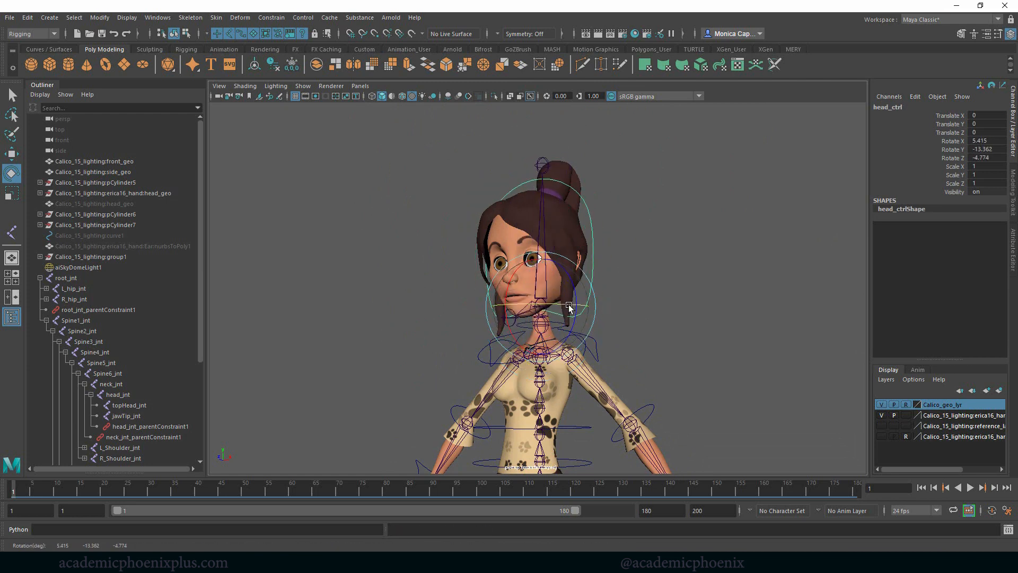
pyautogui.hotkey('ctrl', 'z')
# - Move root_ctrl slightly downward to test which controls follow it, and undo the move
pyautogui.keyDown('alt'); pyautogui.moveTo(684, 318); pyautogui.dragTo(623, 305, button='right'); pyautogui.keyUp('alt')
pyautogui.keyDown('alt'); pyautogui.moveTo(633, 360); pyautogui.dragTo(639, 324, button='middle'); pyautogui.keyUp('alt')
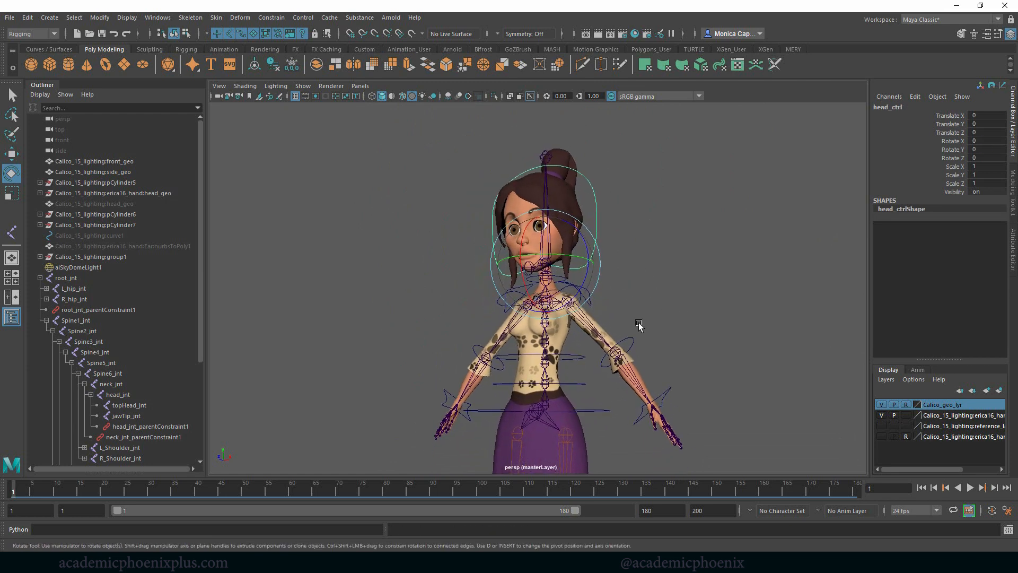
pyautogui.click(598, 411)
pyautogui.press('w')
pyautogui.moveTo(536, 411)
pyautogui.mouseDown()
pyautogui.moveTo(544, 422)
pyautogui.moveTo(534, 425)
pyautogui.mouseUp()
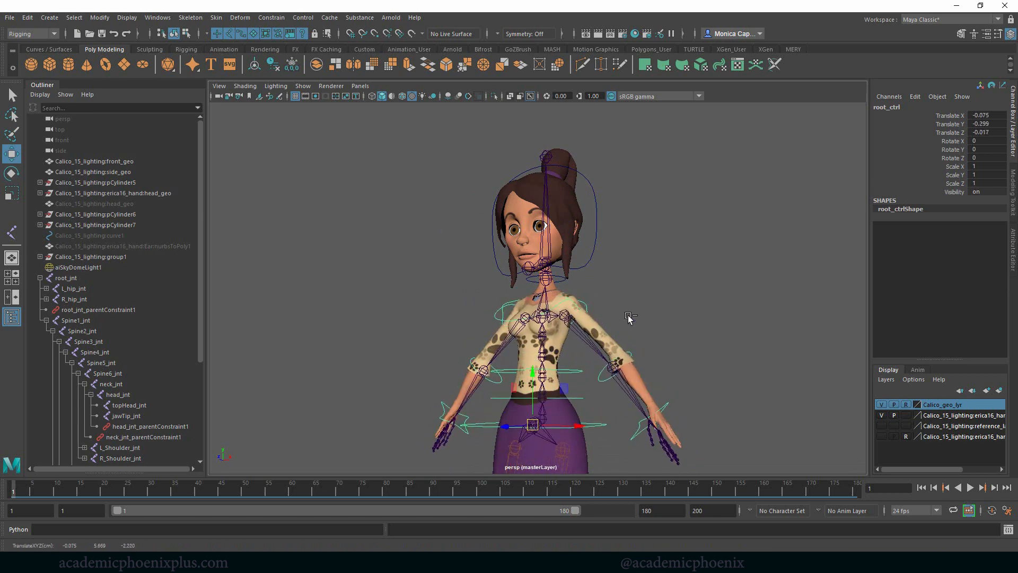
pyautogui.hotkey('ctrl', 'z')
# - Parent neck_ctrl under Shoulders_ctrl
pyautogui.keyDown('alt'); pyautogui.moveTo(663, 276); pyautogui.dragTo(738, 265, button='right'); pyautogui.keyUp('alt')
pyautogui.keyDown('alt'); pyautogui.moveTo(739, 266); pyautogui.dragTo(769, 275); pyautogui.keyUp('alt')
pyautogui.keyDown('alt'); pyautogui.moveTo(769, 275); pyautogui.dragTo(747, 243, button='middle'); pyautogui.keyUp('alt')
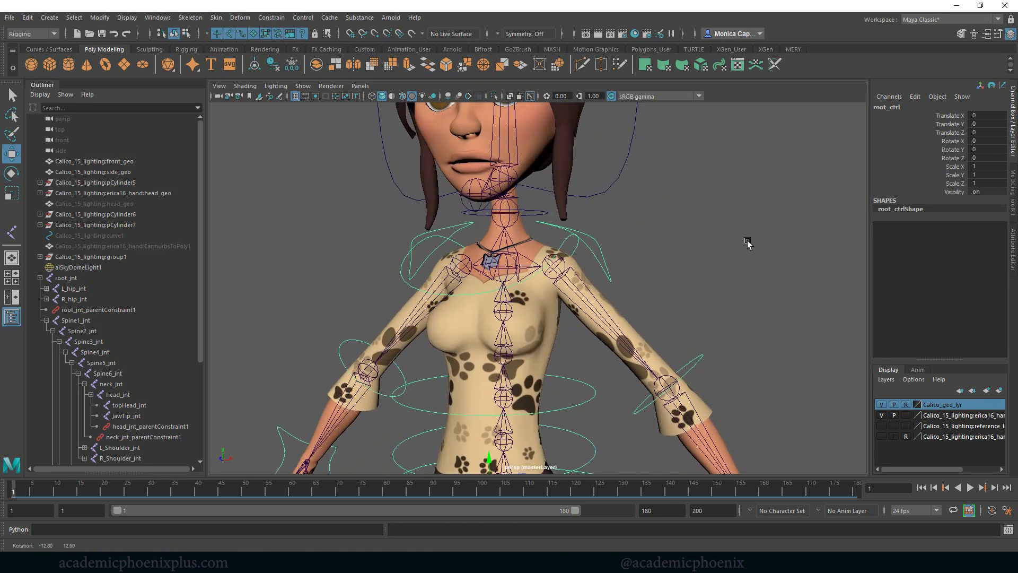
pyautogui.click(531, 215)
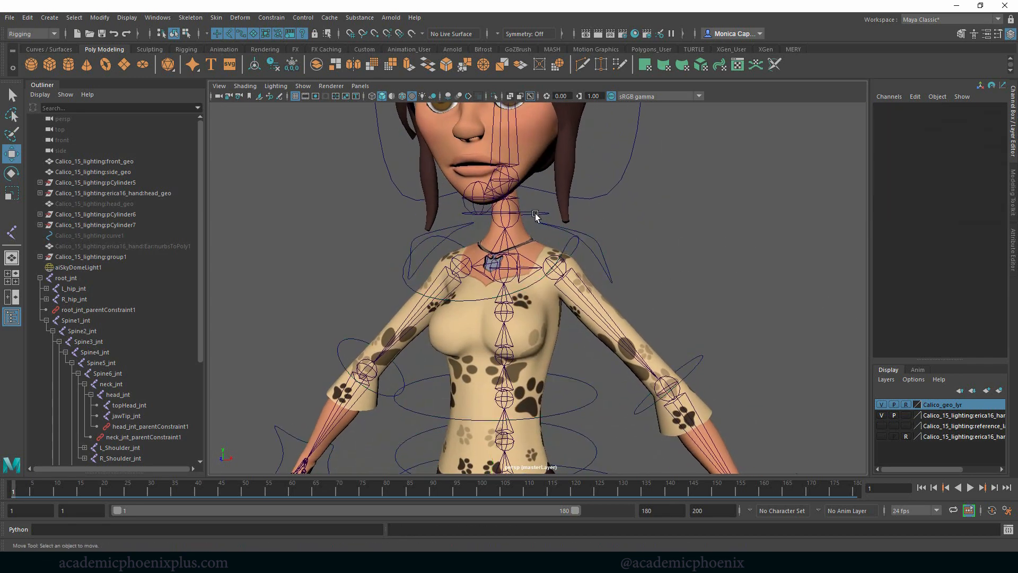
pyautogui.click(527, 290)
pyautogui.press('Up')
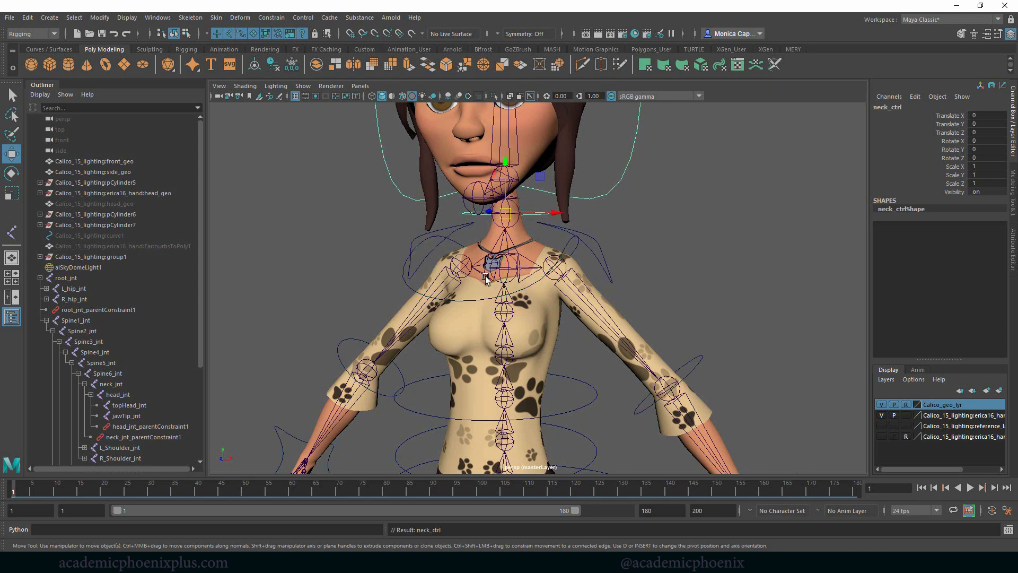
# - Move Shoulders_ctrl slightly to test whether the neck and head controls follow, and undo the move
pyautogui.click(522, 291)
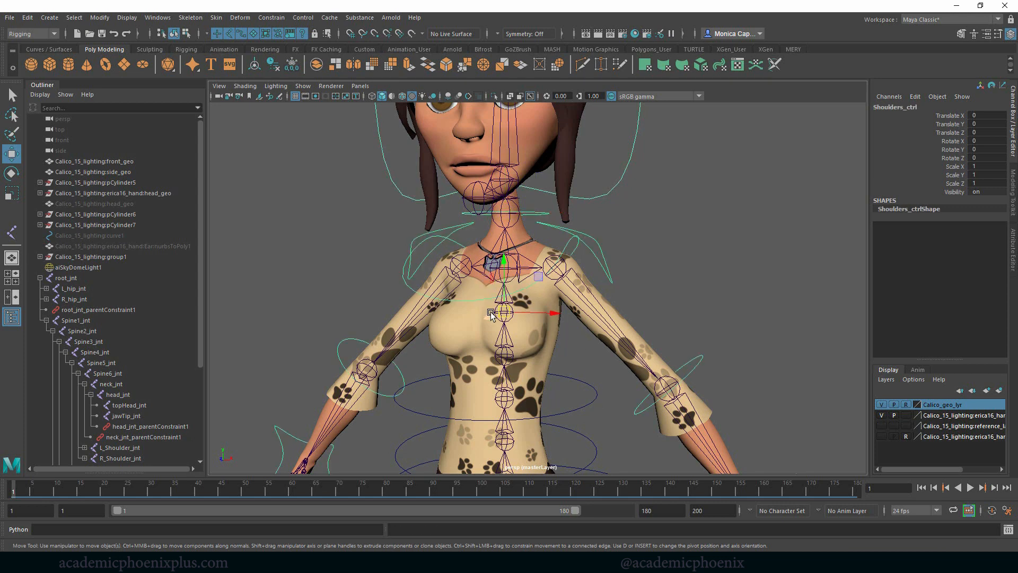
pyautogui.moveTo(504, 312)
pyautogui.mouseDown()
pyautogui.moveTo(488, 314)
pyautogui.moveTo(503, 322)
pyautogui.mouseUp()
pyautogui.hotkey('ctrl', 'z')
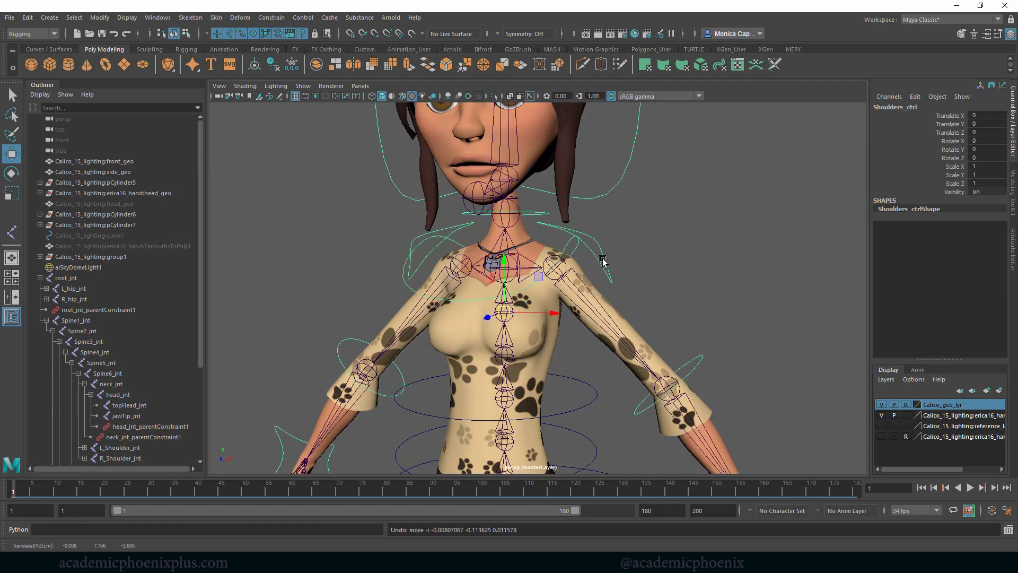
# - Rotate L_arm_ctrl to test the left arm, and undo the rotation
pyautogui.click(603, 261)
pyautogui.press('e')
pyautogui.moveTo(603, 260); pyautogui.dragTo(578, 239)
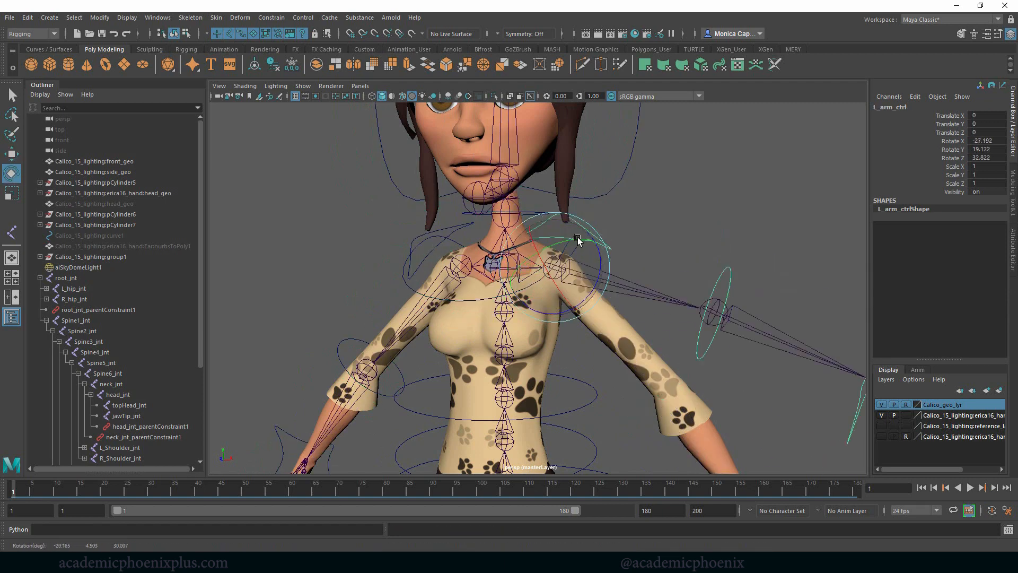
pyautogui.hotkey('ctrl', 'z')
pyautogui.hotkey('ctrl', 'z')
# - Rotate LowerSpine_ctrl to test how the upper body bends, and undo the rotation
pyautogui.keyDown('alt'); pyautogui.moveTo(694, 261); pyautogui.dragTo(600, 253, button='right'); pyautogui.keyUp('alt')
pyautogui.keyDown('alt'); pyautogui.moveTo(600, 253); pyautogui.dragTo(598, 218, button='middle'); pyautogui.keyUp('alt')
pyautogui.click(548, 320)
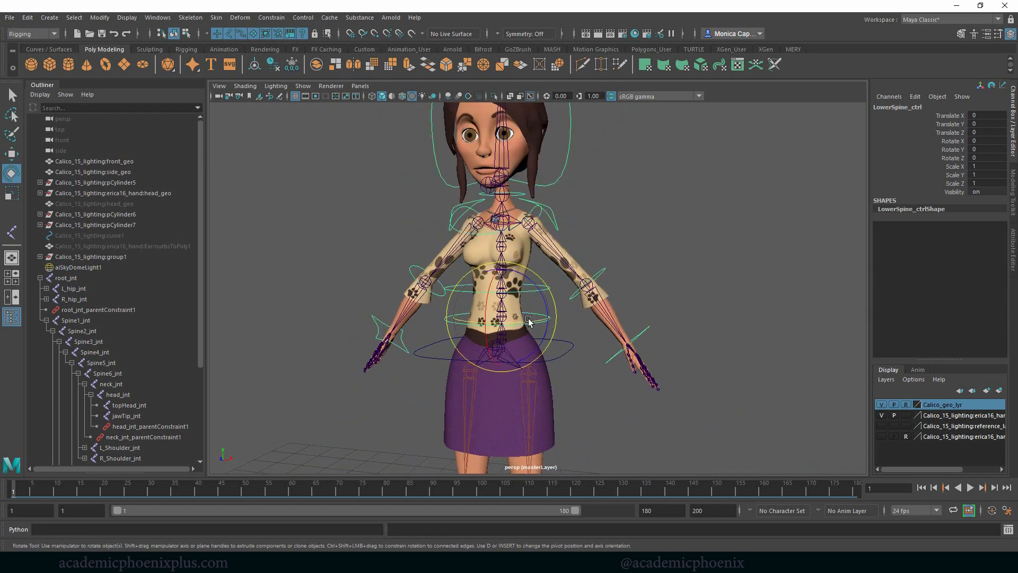
pyautogui.moveTo(486, 305); pyautogui.dragTo(490, 328)
pyautogui.hotkey('ctrl', 'z')
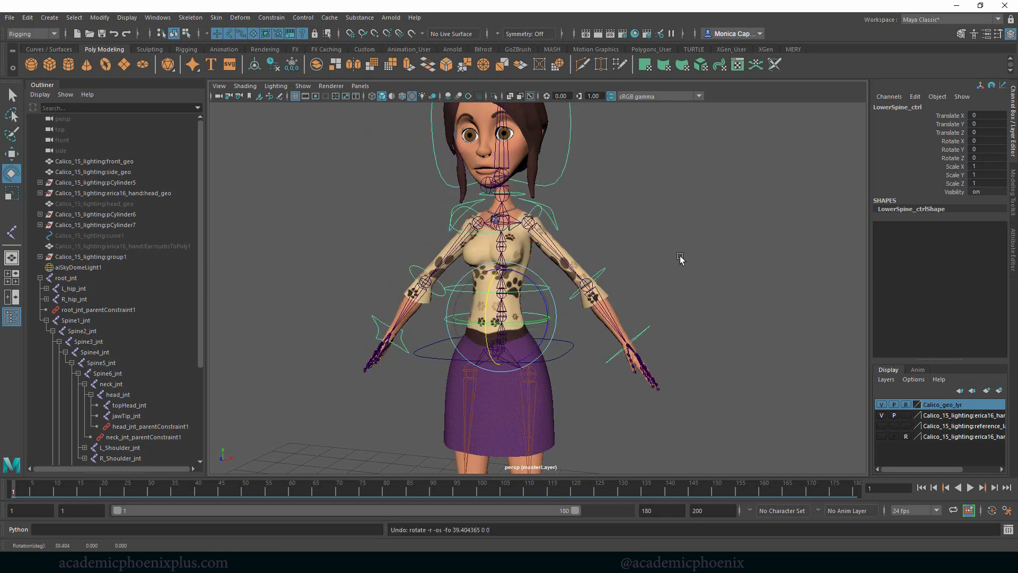
pyautogui.keyDown('alt'); pyautogui.moveTo(679, 255); pyautogui.dragTo(663, 249, button='right'); pyautogui.keyUp('alt')
pyautogui.keyDown('alt'); pyautogui.moveTo(662, 250); pyautogui.dragTo(638, 268); pyautogui.keyUp('alt')
pyautogui.click(671, 256)
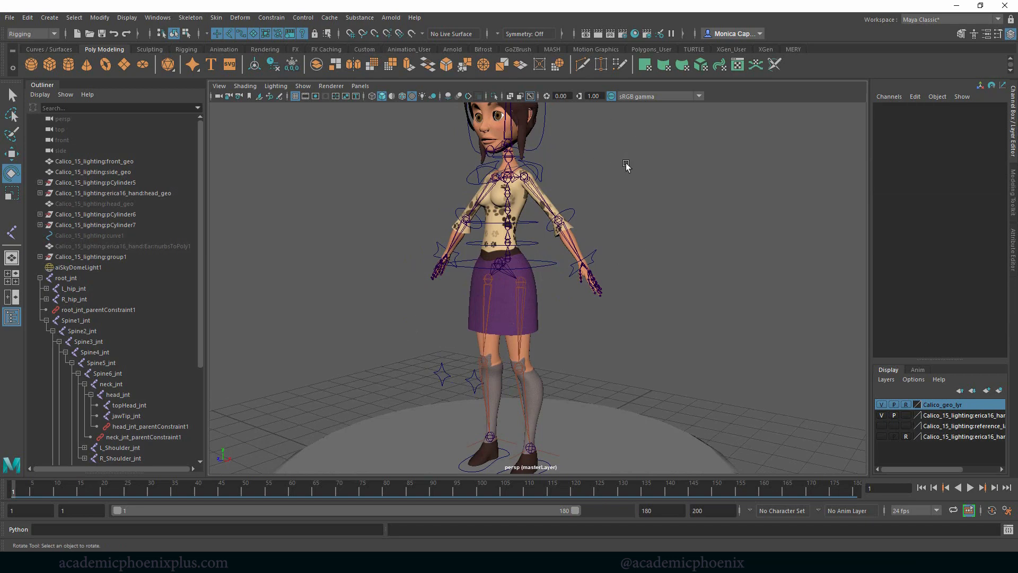
pyautogui.keyDown('alt'); pyautogui.moveTo(611, 157); pyautogui.dragTo(574, 238, button='middle'); pyautogui.keyUp('alt')
pyautogui.keyDown('alt'); pyautogui.moveTo(574, 239); pyautogui.dragTo(546, 216); pyautogui.keyUp('alt')
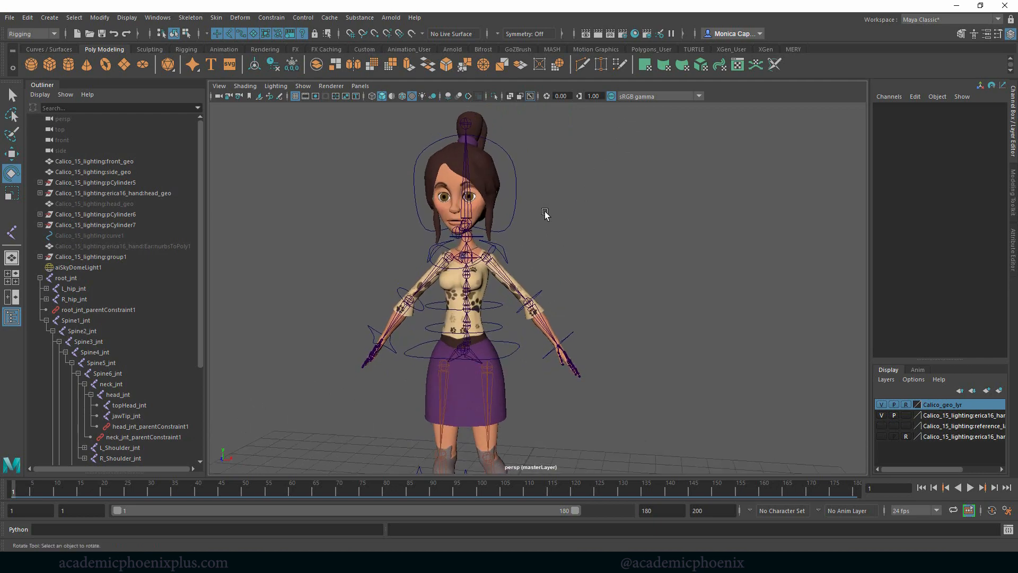
# - Examine the character's head, torso and arm controls from several angles
pyautogui.keyDown('alt'); pyautogui.moveTo(545, 216); pyautogui.dragTo(671, 205, button='right'); pyautogui.keyUp('alt')
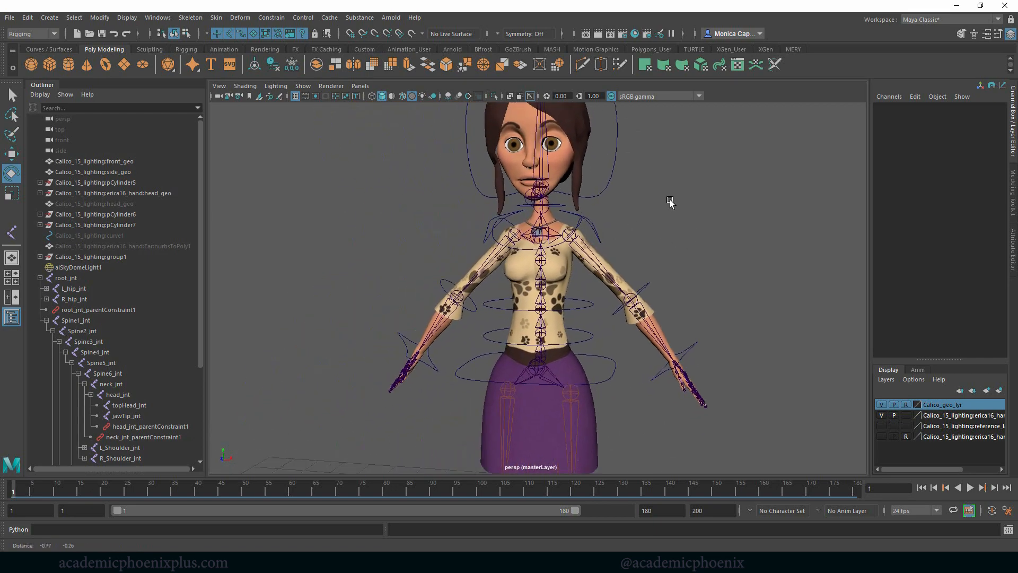
pyautogui.keyDown('alt'); pyautogui.moveTo(670, 205); pyautogui.dragTo(688, 229); pyautogui.keyUp('alt')
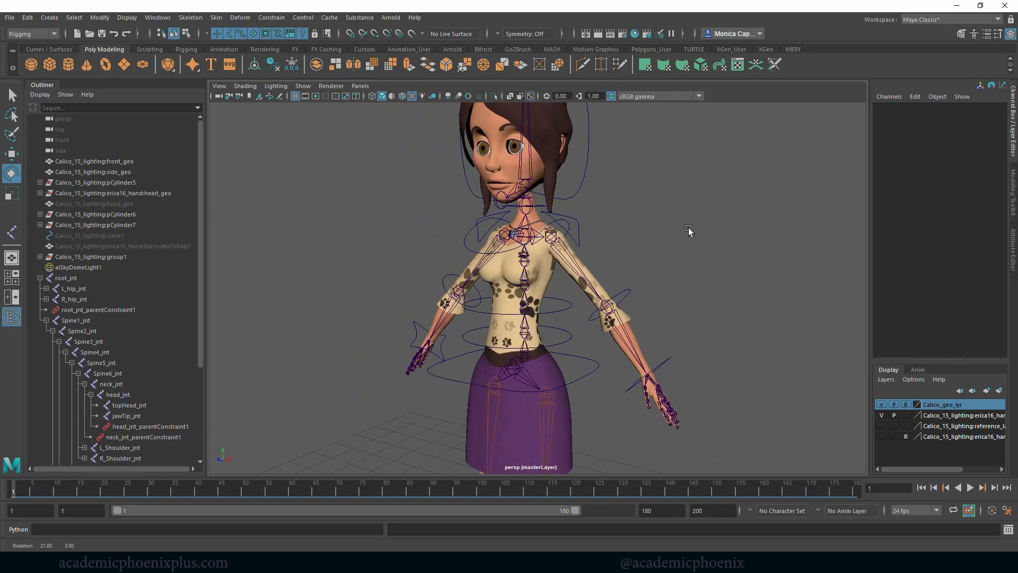
pyautogui.keyDown('alt'); pyautogui.moveTo(689, 229); pyautogui.dragTo(640, 218, button='right'); pyautogui.keyUp('alt')
pyautogui.keyDown('alt'); pyautogui.moveTo(640, 217); pyautogui.dragTo(621, 180, button='middle'); pyautogui.keyUp('alt')
pyautogui.keyDown('alt'); pyautogui.moveTo(621, 180); pyautogui.dragTo(612, 195, button='right'); pyautogui.keyUp('alt')
pyautogui.keyDown('alt'); pyautogui.moveTo(611, 194); pyautogui.dragTo(628, 180); pyautogui.keyUp('alt')
pyautogui.keyDown('alt'); pyautogui.moveTo(628, 180); pyautogui.dragTo(646, 225, button='middle'); pyautogui.keyUp('alt')
pyautogui.moveTo(646, 224)
pyautogui.keyDown('alt'); pyautogui.mouseDown()
pyautogui.moveTo(634, 213)
pyautogui.moveTo(656, 212)
pyautogui.mouseUp(); pyautogui.keyUp('alt')
pyautogui.keyDown('alt'); pyautogui.moveTo(656, 211); pyautogui.dragTo(727, 221, button='right'); pyautogui.keyUp('alt')
pyautogui.keyDown('alt'); pyautogui.moveTo(727, 221); pyautogui.dragTo(636, 200); pyautogui.keyUp('alt')
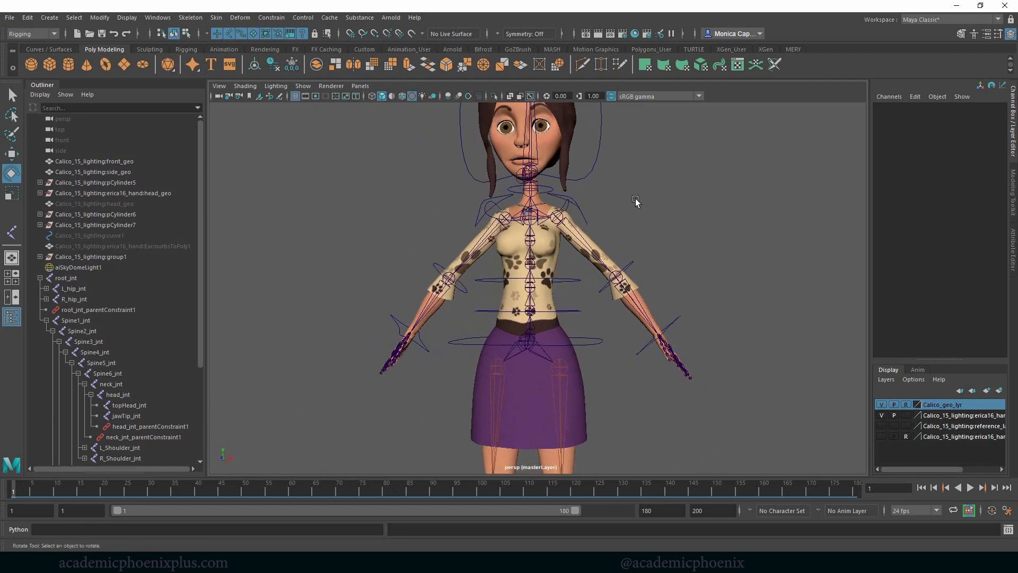
pyautogui.keyDown('alt'); pyautogui.moveTo(636, 200); pyautogui.dragTo(618, 240, button='right'); pyautogui.keyUp('alt')
# - Select head_ctrl, try scaling it to -1.5 on all axes and changing its visibility, and undo the changes
pyautogui.click(578, 224)
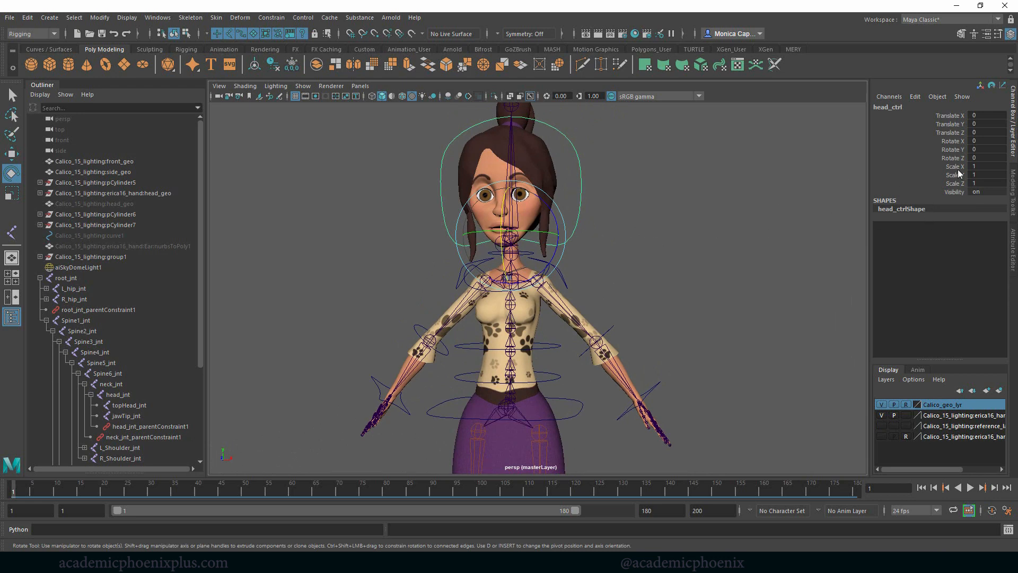
pyautogui.moveTo(955, 166); pyautogui.dragTo(955, 183)
pyautogui.moveTo(836, 173); pyautogui.dragTo(711, 200, button='middle')
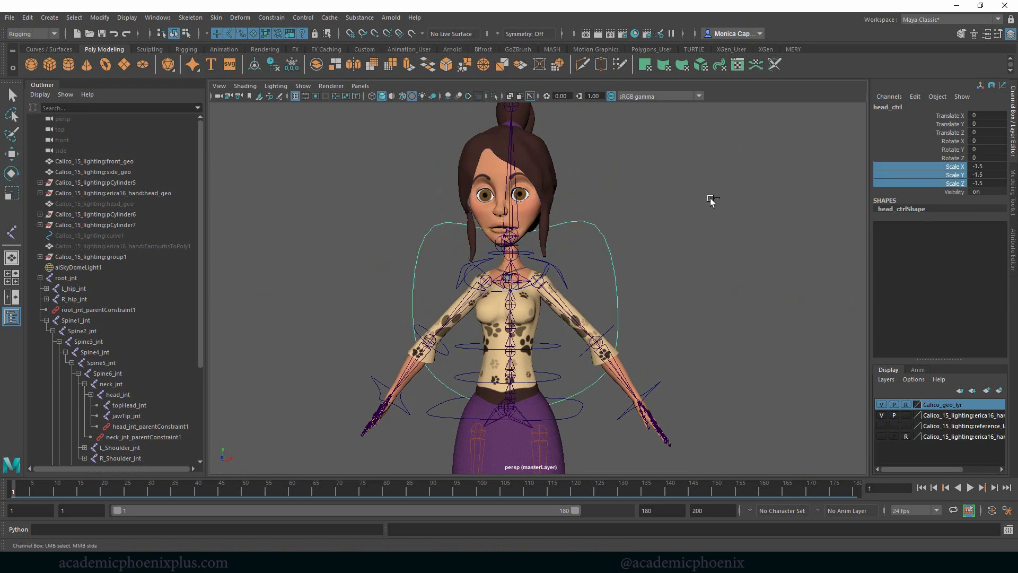
pyautogui.hotkey('ctrl', 'z')
pyautogui.click(955, 191)
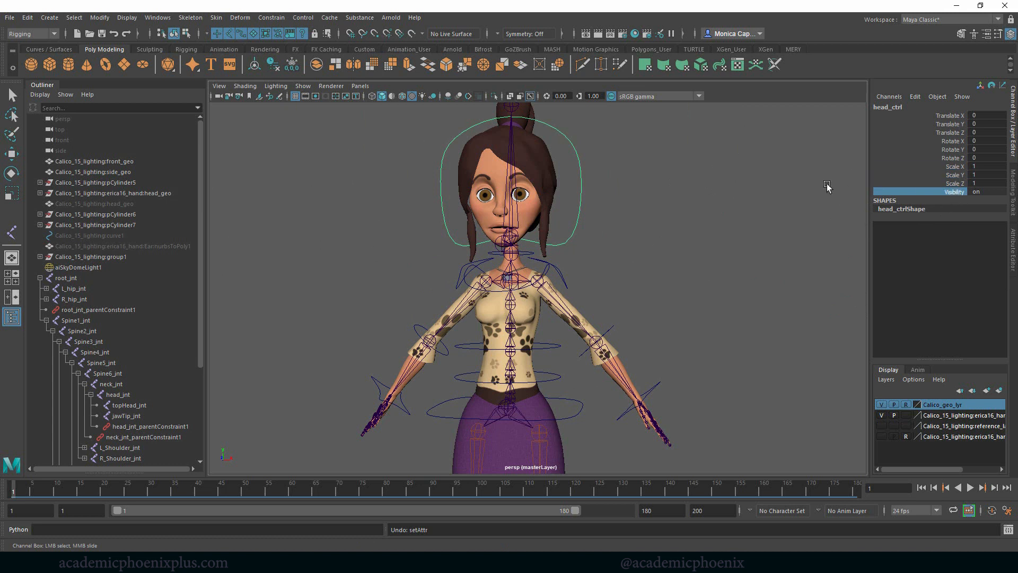
pyautogui.moveTo(826, 188); pyautogui.dragTo(610, 207, button='middle')
pyautogui.hotkey('ctrl', 'z')
# - Hide the Scale X, Y, Z and Visibility channels of head_ctrl, and clear the selection
pyautogui.moveTo(834, 216); pyautogui.dragTo(818, 196, button='middle')
pyautogui.moveTo(960, 167); pyautogui.dragTo(959, 192)
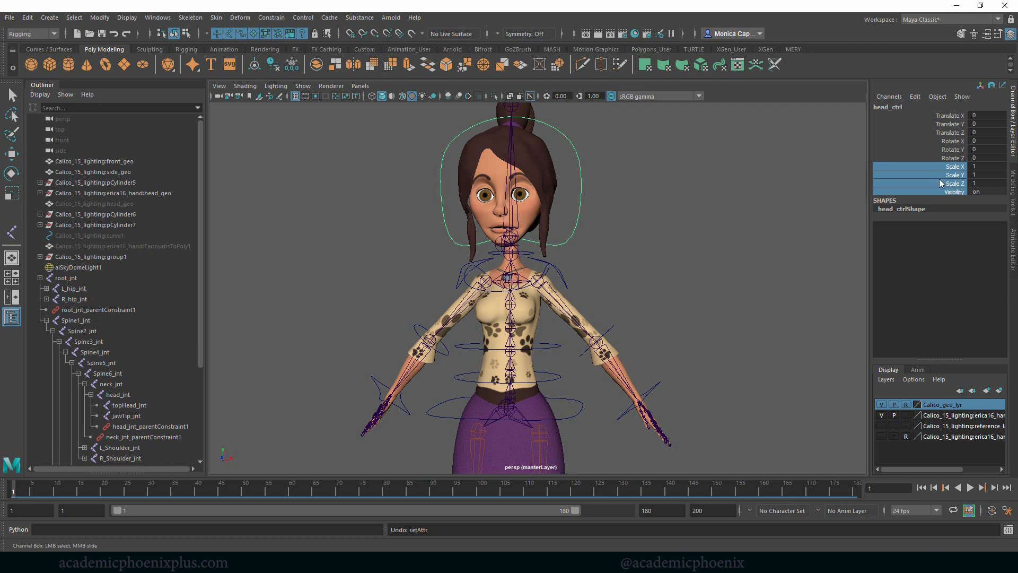
pyautogui.rightClick(940, 183)
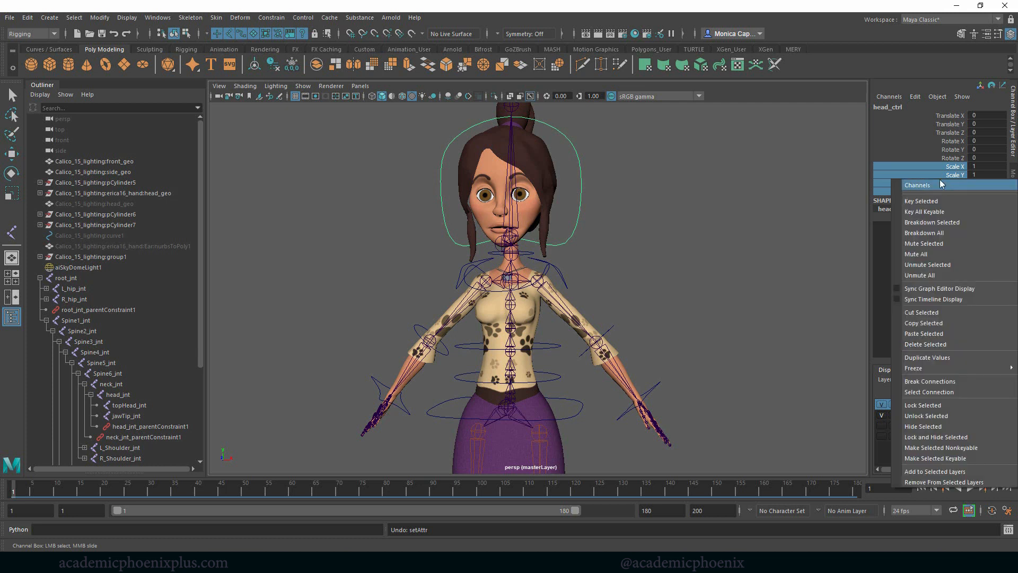
pyautogui.click(947, 428)
pyautogui.press('e')
pyautogui.click(710, 259)
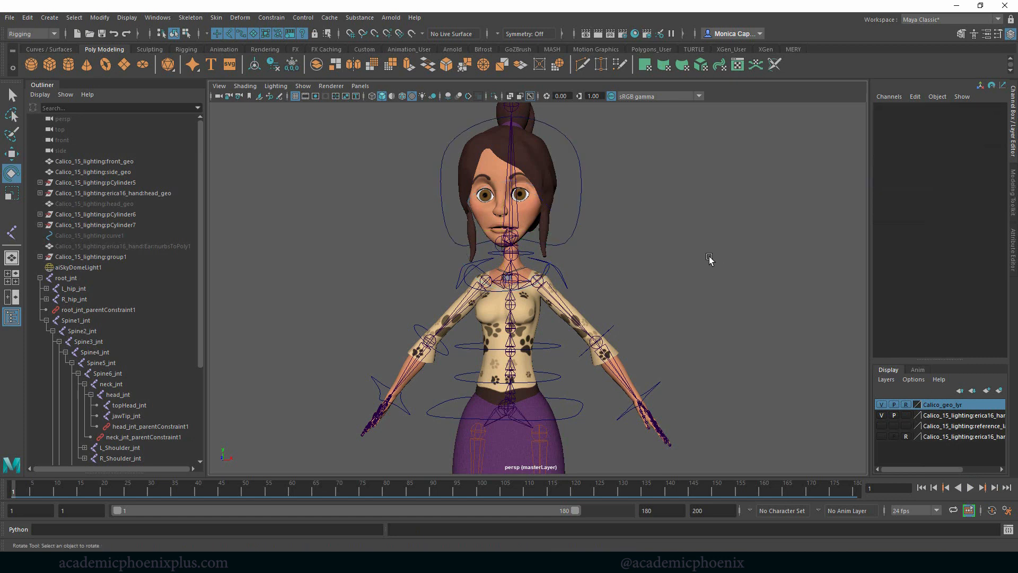
# - Lock and hide the scale and visibility channels of the neck, shoulder, arm, elbow, wrist, spine and root controls together
pyautogui.click(536, 252)
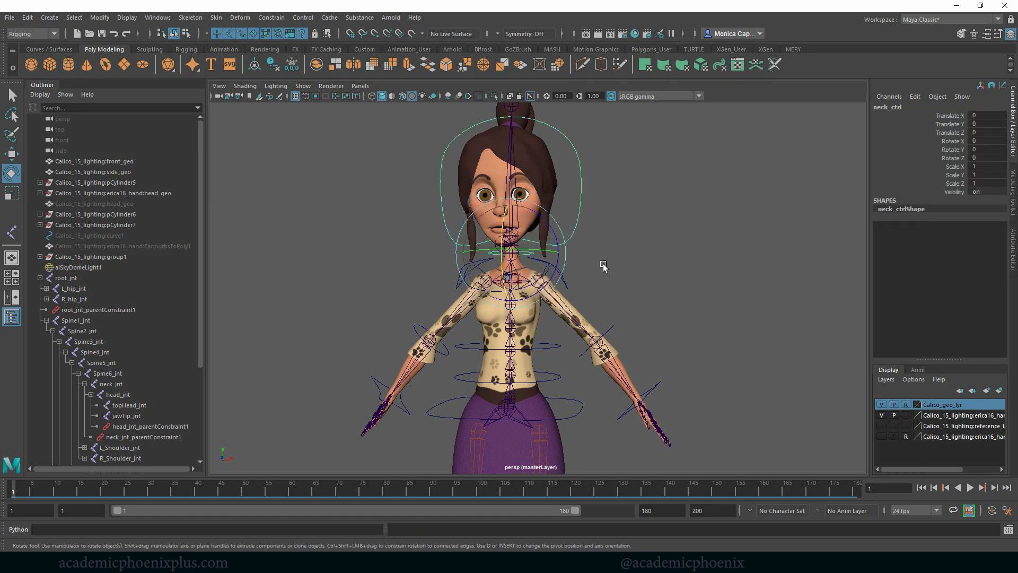
pyautogui.press('q')
pyautogui.click(542, 276)
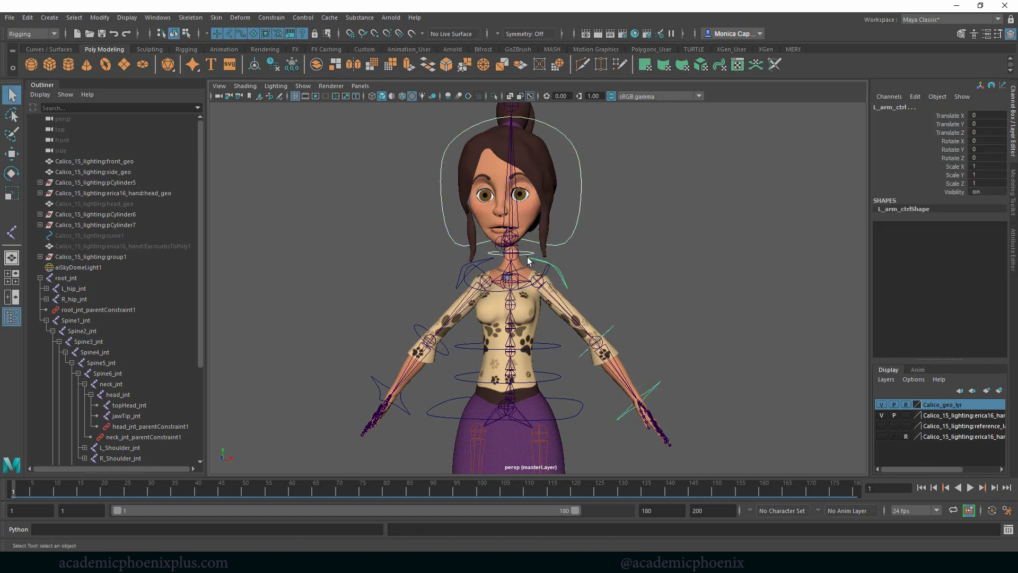
pyautogui.click(486, 264)
pyautogui.click(501, 293)
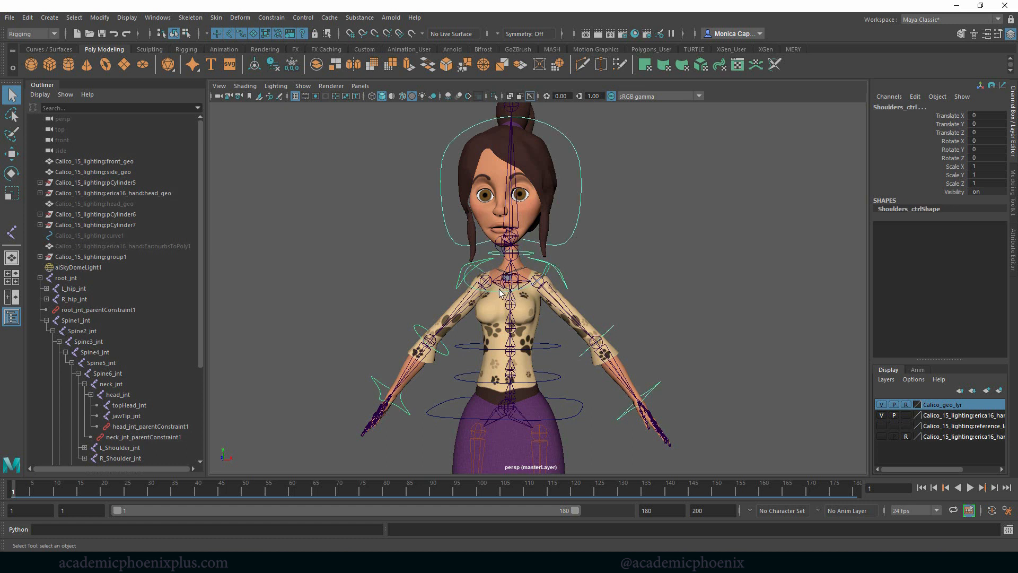
pyautogui.click(614, 329)
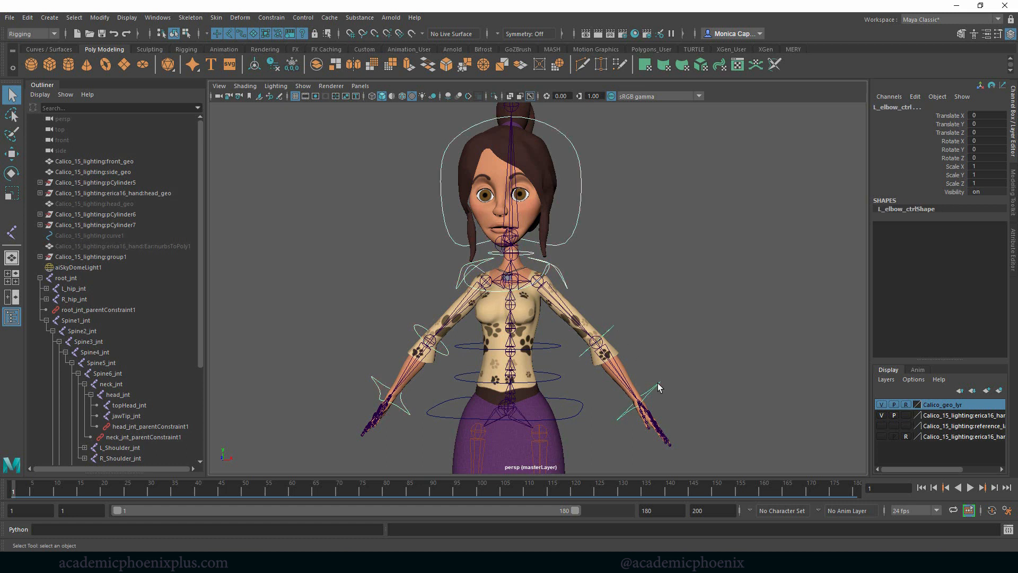
pyautogui.click(658, 387)
pyautogui.click(442, 358)
pyautogui.click(407, 418)
pyautogui.keyDown('shift'); pyautogui.click(407, 412); pyautogui.keyUp('shift')
pyautogui.keyDown('shift'); pyautogui.moveTo(554, 352); pyautogui.dragTo(554, 352); pyautogui.keyUp('shift')
pyautogui.keyDown('shift'); pyautogui.moveTo(553, 372); pyautogui.dragTo(565, 381); pyautogui.keyUp('shift')
pyautogui.keyDown('shift'); pyautogui.moveTo(579, 399); pyautogui.dragTo(586, 415); pyautogui.keyUp('shift')
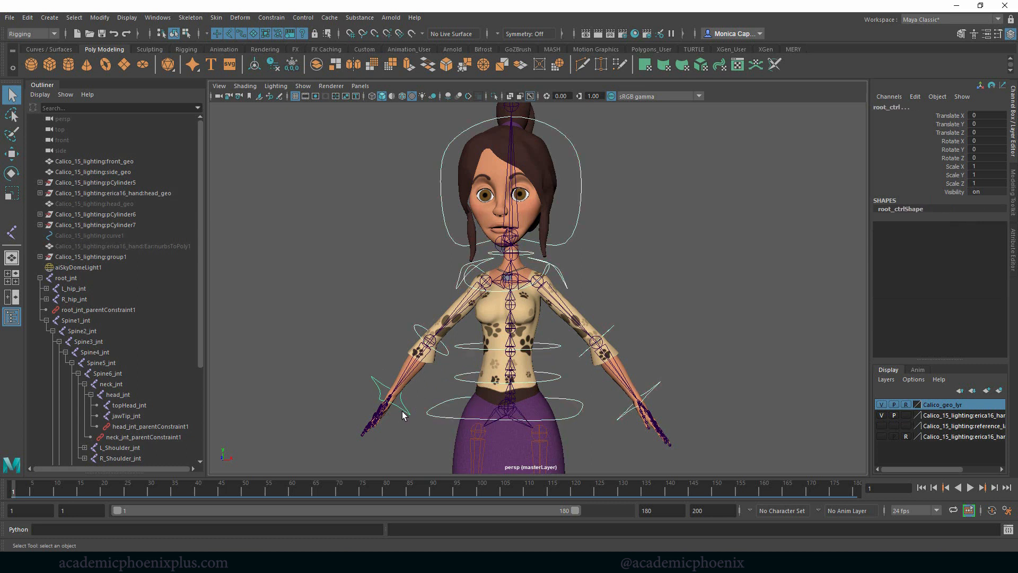
pyautogui.click(403, 414)
pyautogui.moveTo(955, 167); pyautogui.dragTo(955, 191)
pyautogui.rightClick(955, 179)
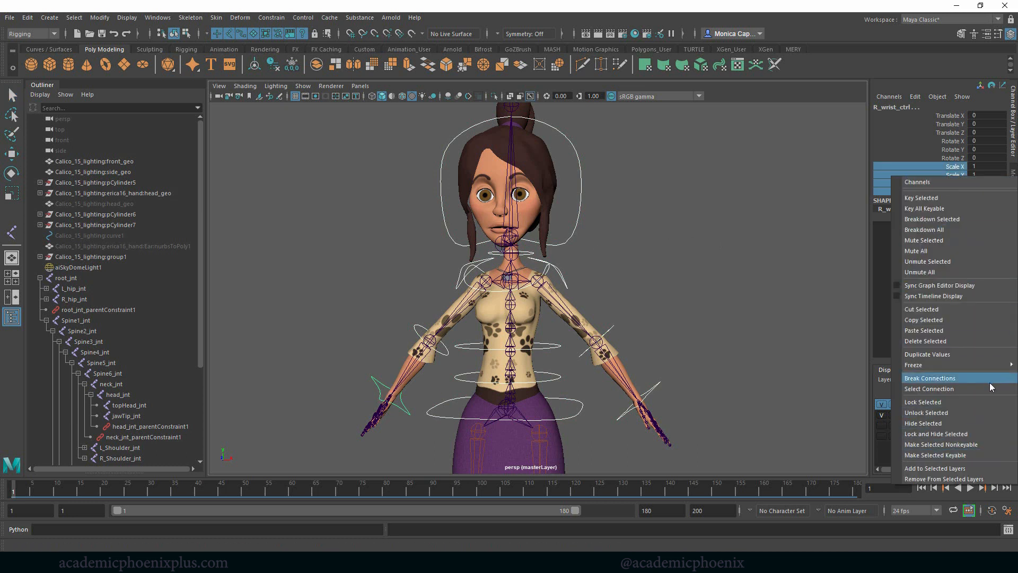
pyautogui.click(952, 434)
pyautogui.click(656, 309)
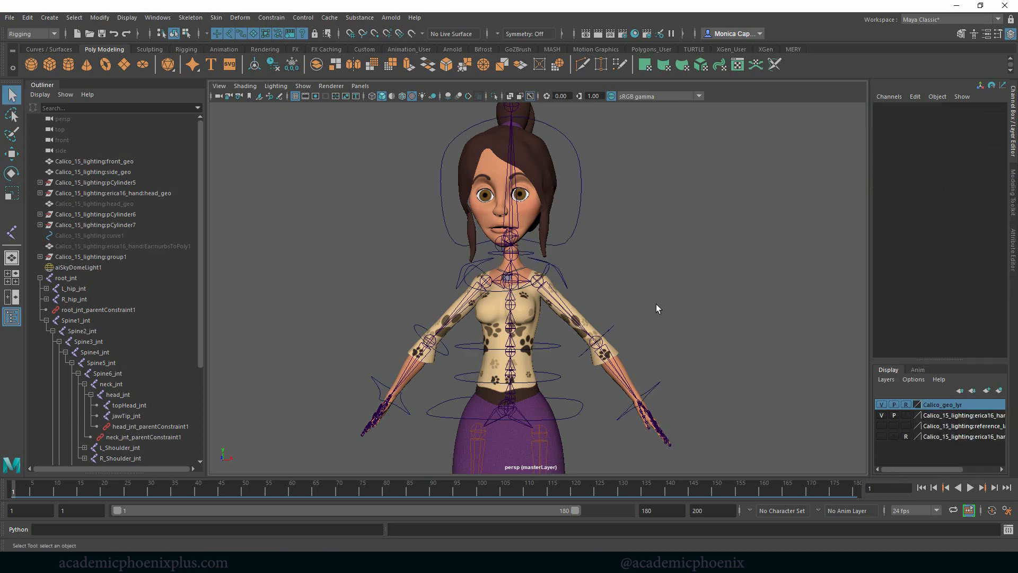
# - Rotate L_elbow_ctrl to test the left forearm, undo the rotation, and deselect the control
pyautogui.click(608, 333)
pyautogui.press('w')
pyautogui.press('e')
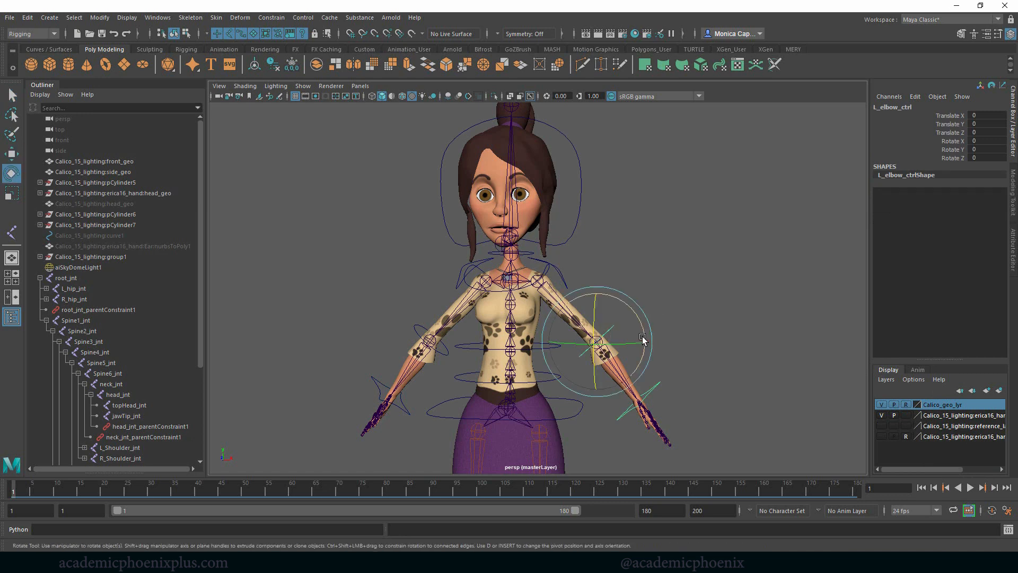
pyautogui.moveTo(643, 341); pyautogui.dragTo(599, 289)
pyautogui.hotkey('ctrl', 'z')
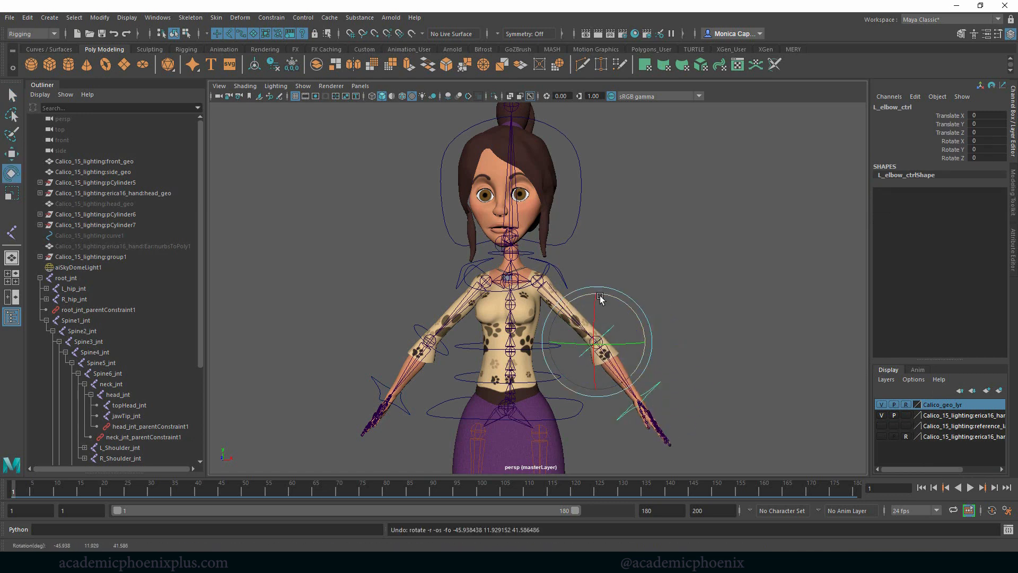
pyautogui.click(715, 270)
pyautogui.hotkey('ctrl', 'shift', 'a')
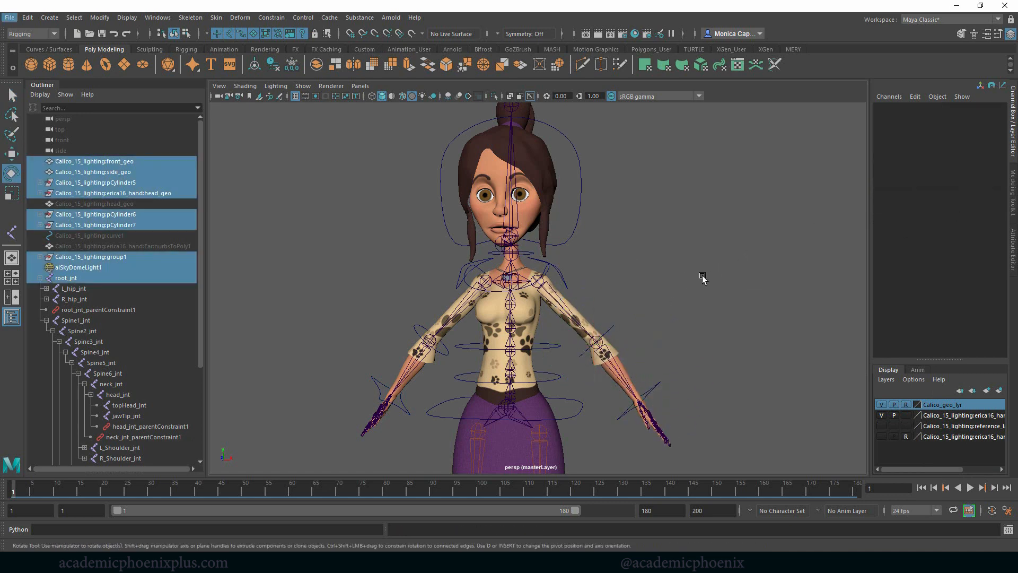
# - Move L_elbow_ctrl to test how translation affects the left arm, and undo the move
pyautogui.scroll(4, 712, 284)
pyautogui.click(644, 270)
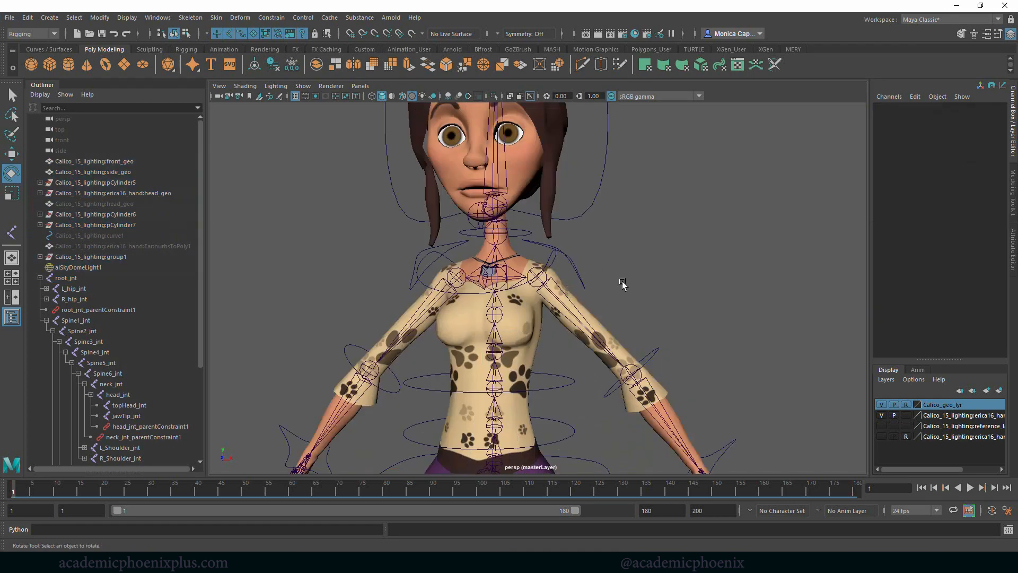
pyautogui.moveTo(622, 284)
pyautogui.keyDown('alt'); pyautogui.mouseDown()
pyautogui.moveTo(666, 276)
pyautogui.moveTo(631, 289)
pyautogui.mouseUp(); pyautogui.keyUp('alt')
pyautogui.click(646, 360)
pyautogui.keyDown('alt'); pyautogui.moveTo(664, 341); pyautogui.dragTo(687, 296, button='middle'); pyautogui.keyUp('alt')
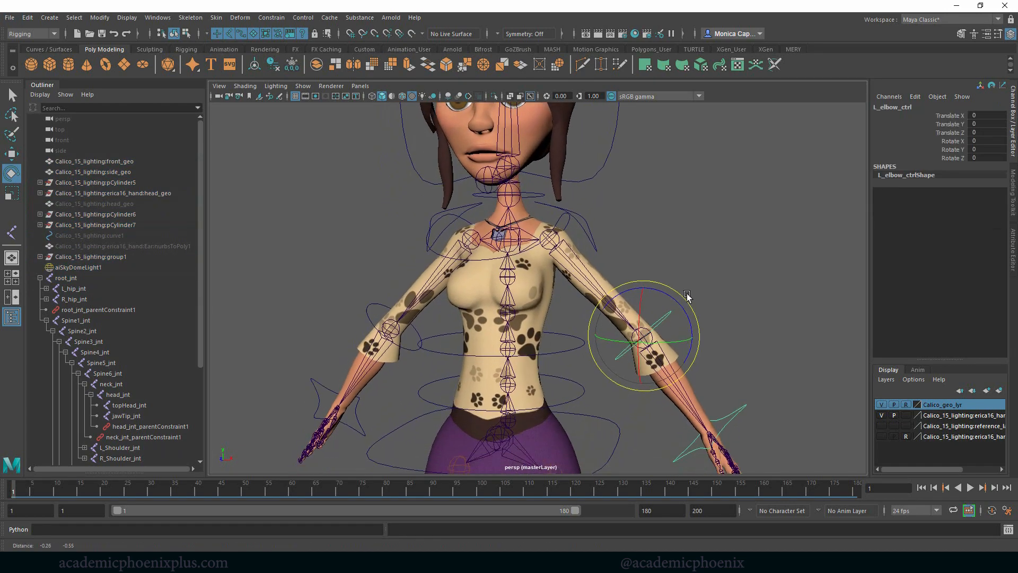
pyautogui.press('w')
pyautogui.moveTo(639, 343); pyautogui.dragTo(702, 333)
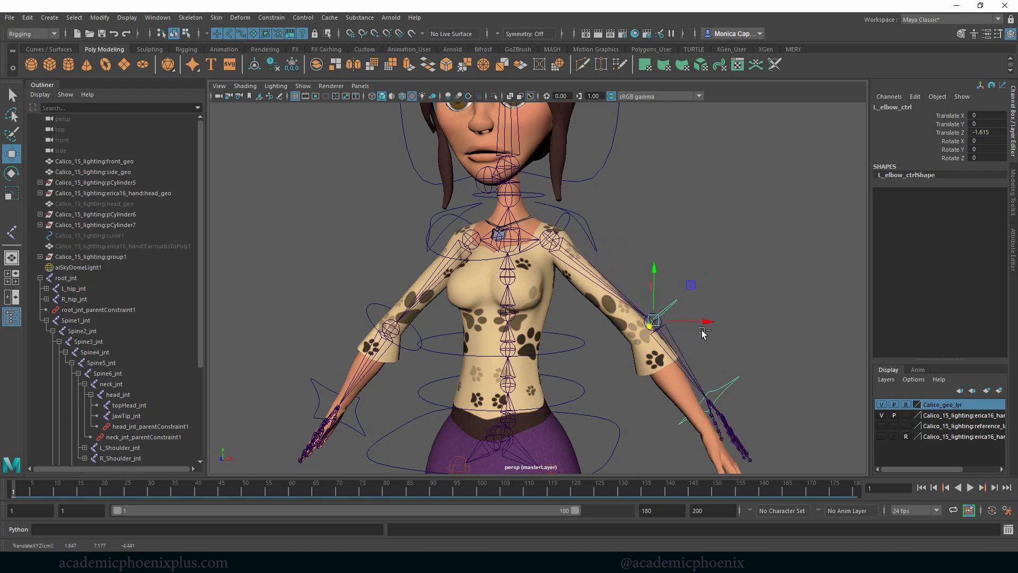
pyautogui.hotkey('ctrl', 'z')
# - Lock and hide the Translate X, Y and Z channels of the left arm, elbow and wrist controls
pyautogui.keyDown('alt'); pyautogui.moveTo(743, 316); pyautogui.dragTo(748, 264, button='middle'); pyautogui.keyUp('alt')
pyautogui.keyDown('alt'); pyautogui.moveTo(748, 264); pyautogui.dragTo(758, 276); pyautogui.keyUp('alt')
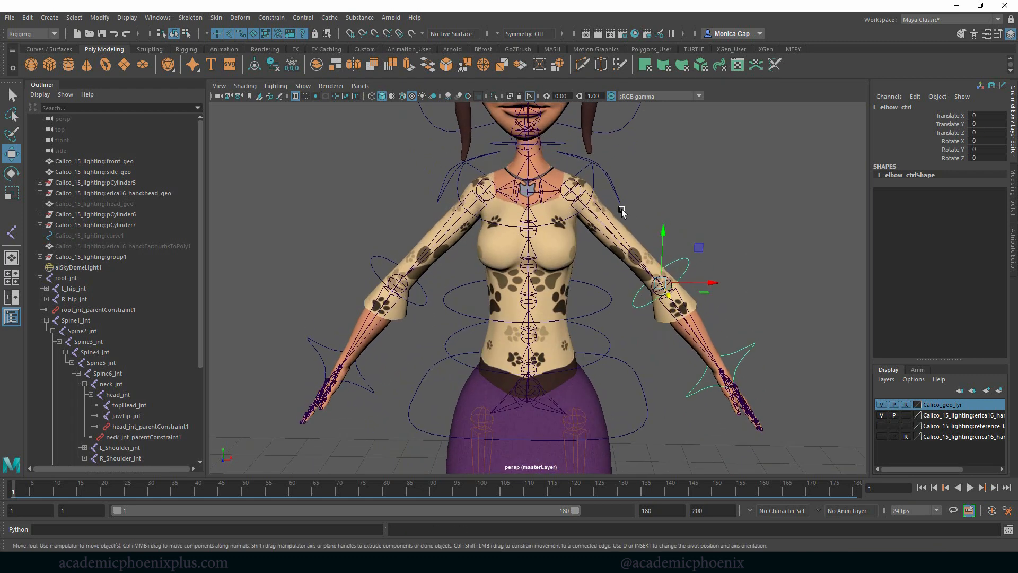
pyautogui.click(614, 187)
pyautogui.click(688, 267)
pyautogui.click(750, 349)
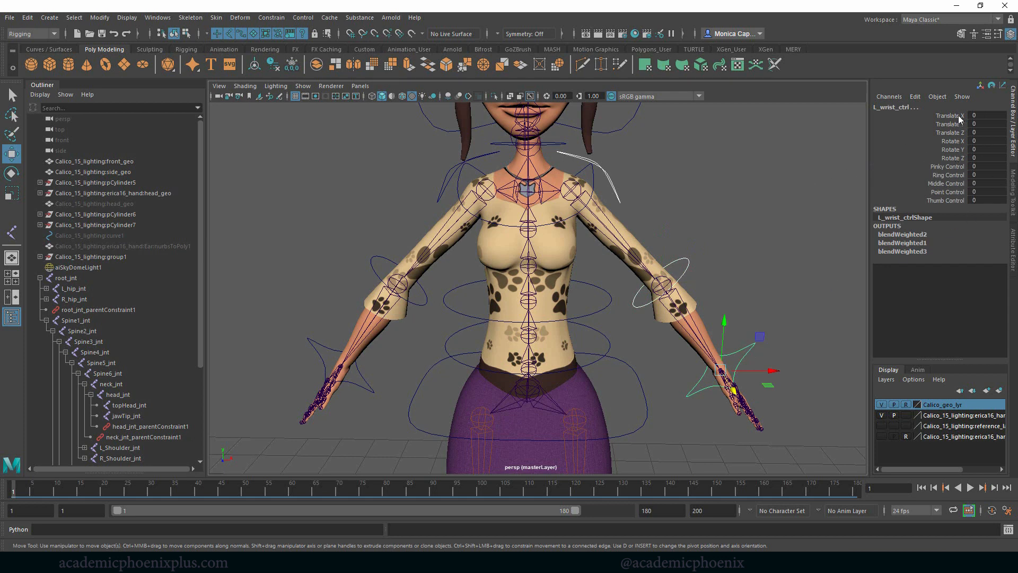
pyautogui.moveTo(958, 116); pyautogui.dragTo(955, 130)
pyautogui.rightClick(948, 131)
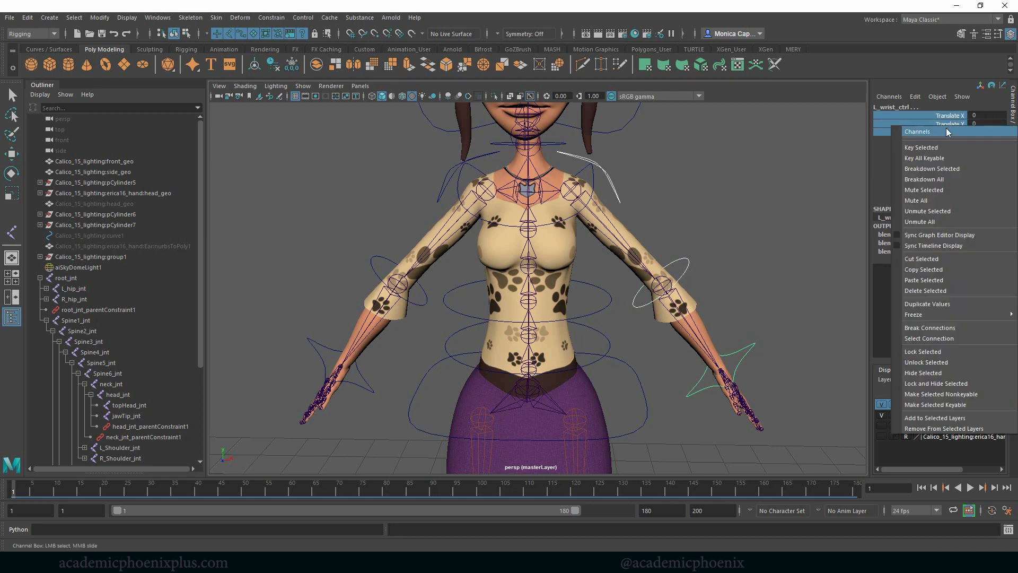
pyautogui.click(956, 382)
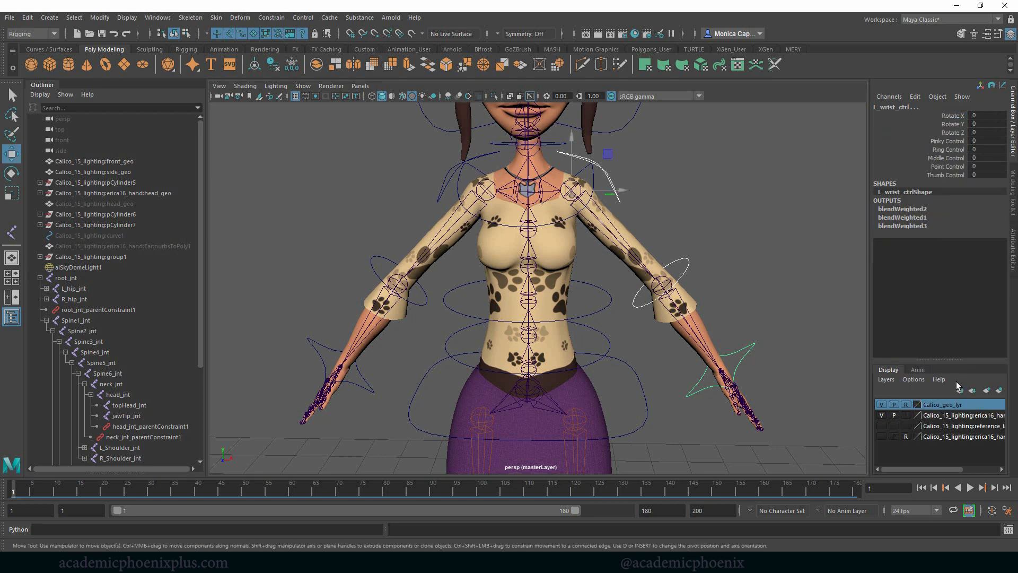
# - Lock and hide the Translate X, Y and Z channels of the right arm, elbow and wrist controls
pyautogui.click(448, 181)
pyautogui.click(370, 265)
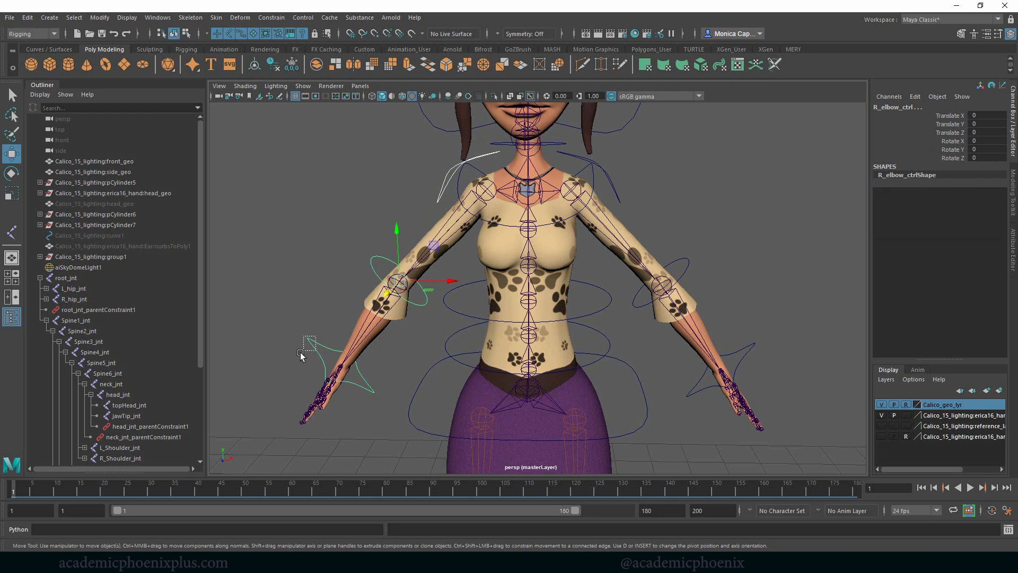
pyautogui.moveTo(300, 353); pyautogui.dragTo(300, 352)
pyautogui.moveTo(957, 117); pyautogui.dragTo(950, 134)
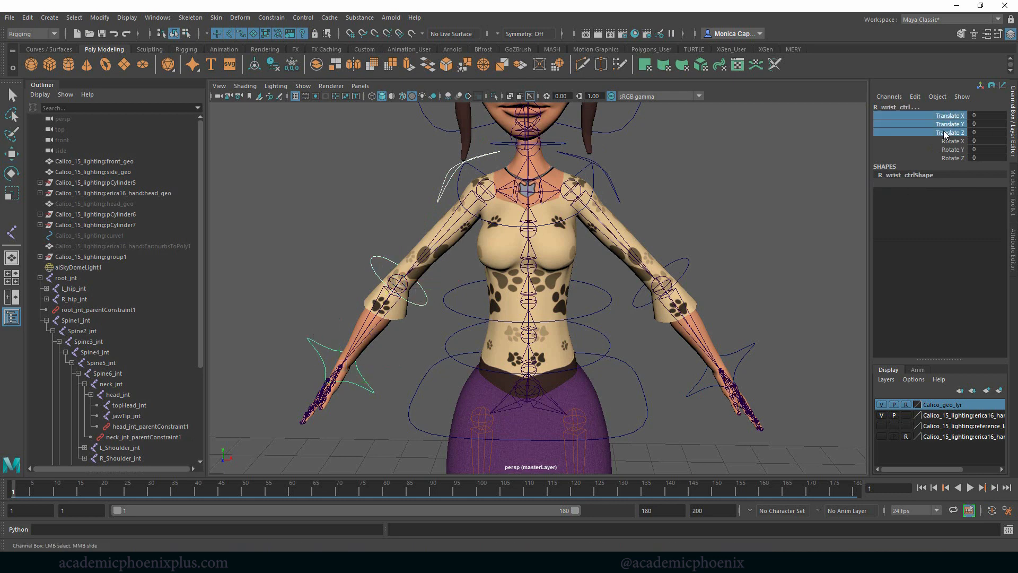
pyautogui.rightClick(944, 134)
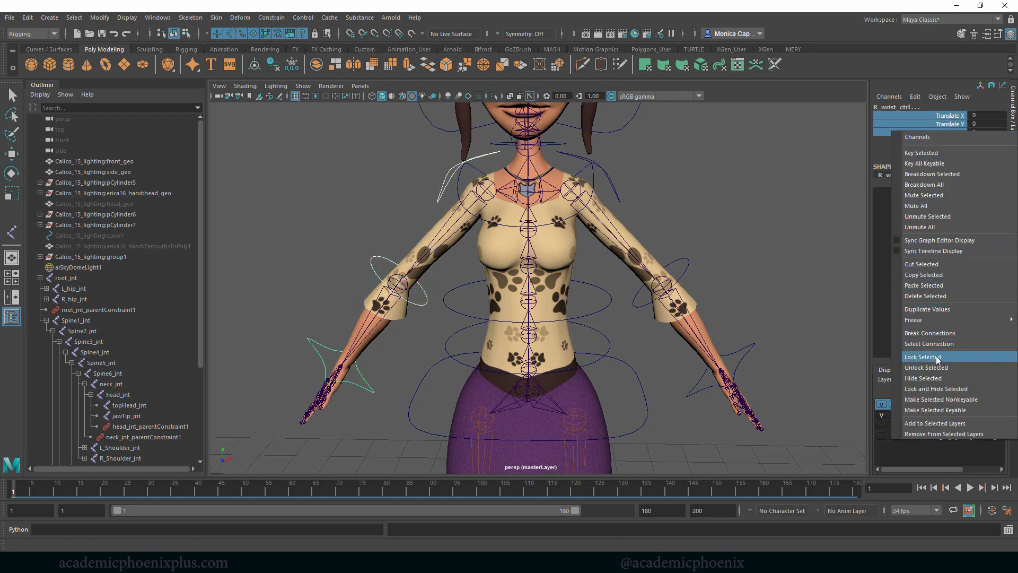
pyautogui.click(943, 388)
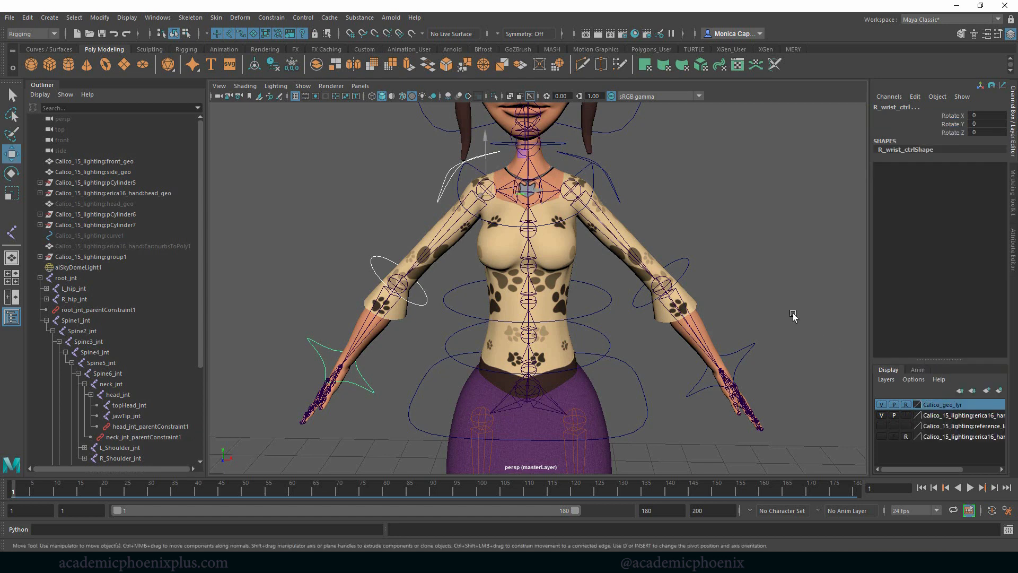
pyautogui.click(746, 266)
# - Move midSpine_ctrl slightly to test how the torso responds, and undo the move
pyautogui.moveTo(613, 316); pyautogui.dragTo(619, 352)
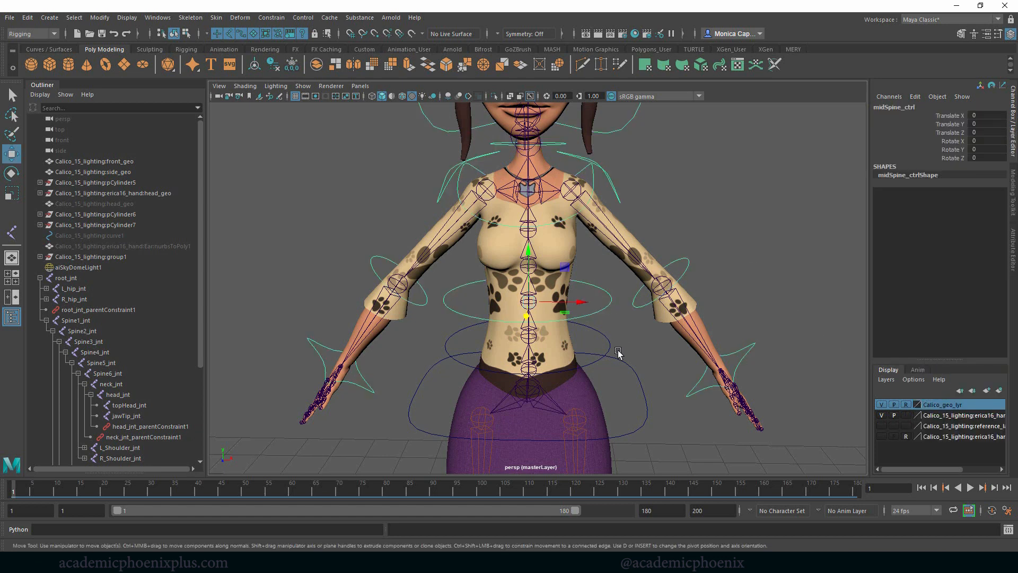
pyautogui.moveTo(544, 305); pyautogui.dragTo(528, 296)
pyautogui.hotkey('ctrl', 'z')
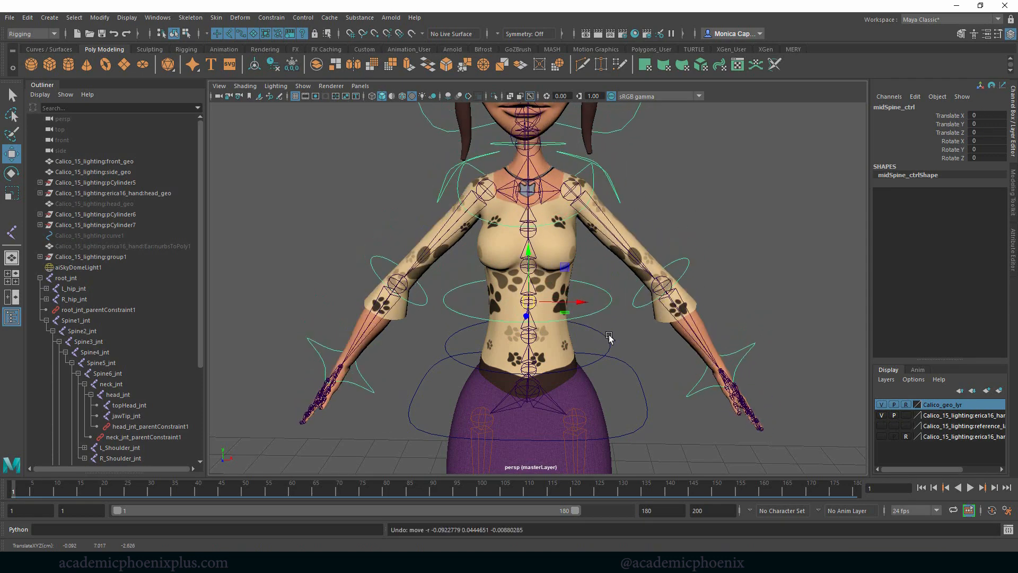
pyautogui.keyDown('alt'); pyautogui.moveTo(637, 333); pyautogui.dragTo(581, 322, button='right'); pyautogui.keyUp('alt')
pyautogui.keyDown('alt'); pyautogui.moveTo(603, 327); pyautogui.dragTo(626, 287, button='middle'); pyautogui.keyUp('alt')
pyautogui.keyDown('alt'); pyautogui.moveTo(627, 287); pyautogui.dragTo(628, 312); pyautogui.keyUp('alt')
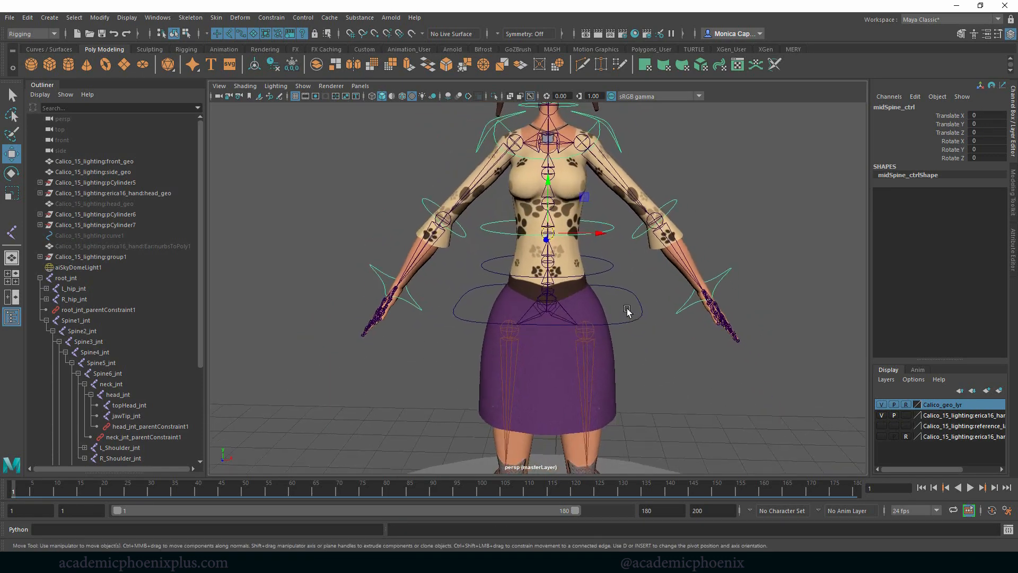
# - Select root_ctrl at the hips and check its channels
pyautogui.keyDown('alt'); pyautogui.moveTo(617, 275); pyautogui.dragTo(630, 296); pyautogui.keyUp('alt')
pyautogui.click(606, 250)
pyautogui.moveTo(681, 295); pyautogui.dragTo(657, 278, button='right')
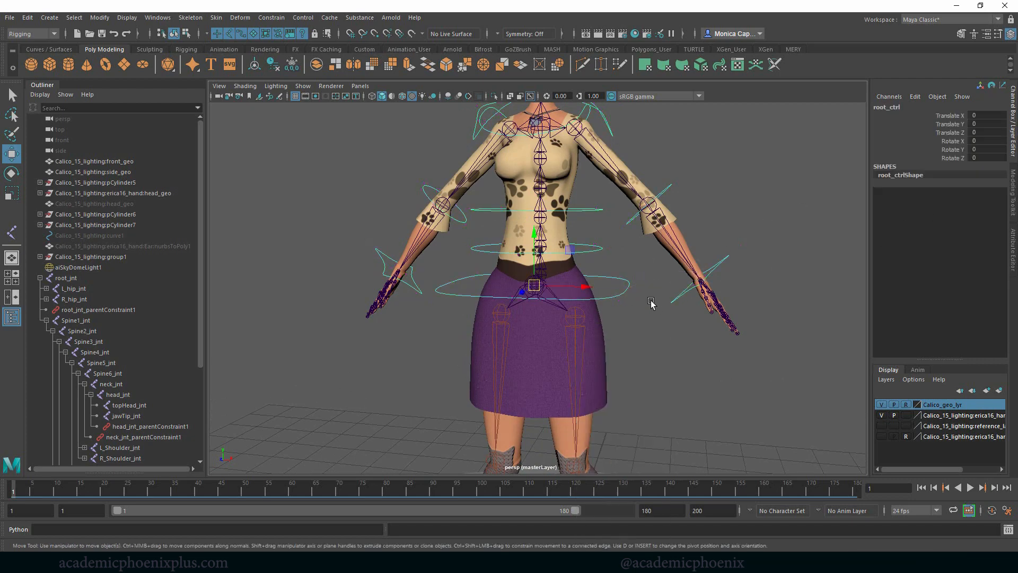
# - Lock and hide the rotate, scale and visibility channels of the left and right knee controls
pyautogui.keyDown('alt'); pyautogui.moveTo(640, 331); pyautogui.dragTo(653, 295, button='middle'); pyautogui.keyUp('alt')
pyautogui.scroll(-2, 549, 252)
pyautogui.keyDown('alt'); pyautogui.moveTo(608, 324); pyautogui.dragTo(613, 215, button='middle'); pyautogui.keyUp('alt')
pyautogui.keyDown('alt'); pyautogui.moveTo(650, 249); pyautogui.dragTo(650, 276); pyautogui.keyUp('alt')
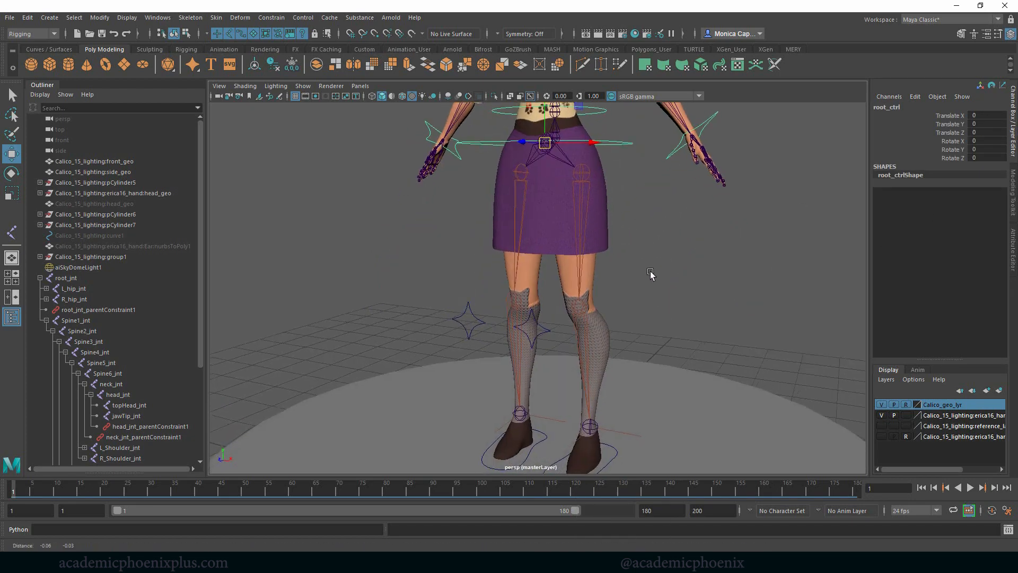
pyautogui.keyDown('alt'); pyautogui.moveTo(650, 276); pyautogui.dragTo(669, 242, button='middle'); pyautogui.keyUp('alt')
pyautogui.keyDown('alt'); pyautogui.moveTo(523, 311); pyautogui.dragTo(430, 287); pyautogui.keyUp('alt')
pyautogui.click(483, 302)
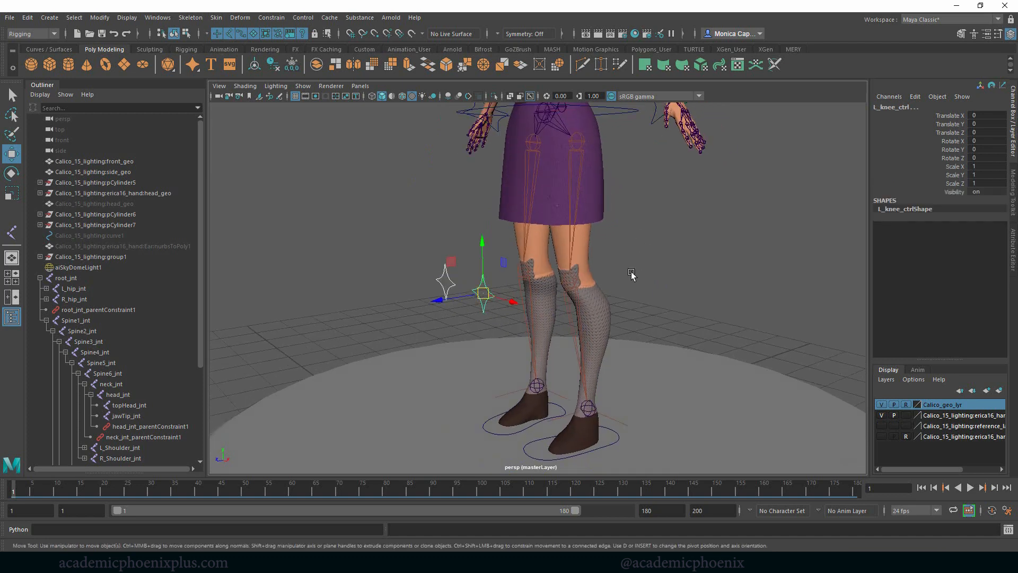
pyautogui.moveTo(954, 141); pyautogui.dragTo(947, 192)
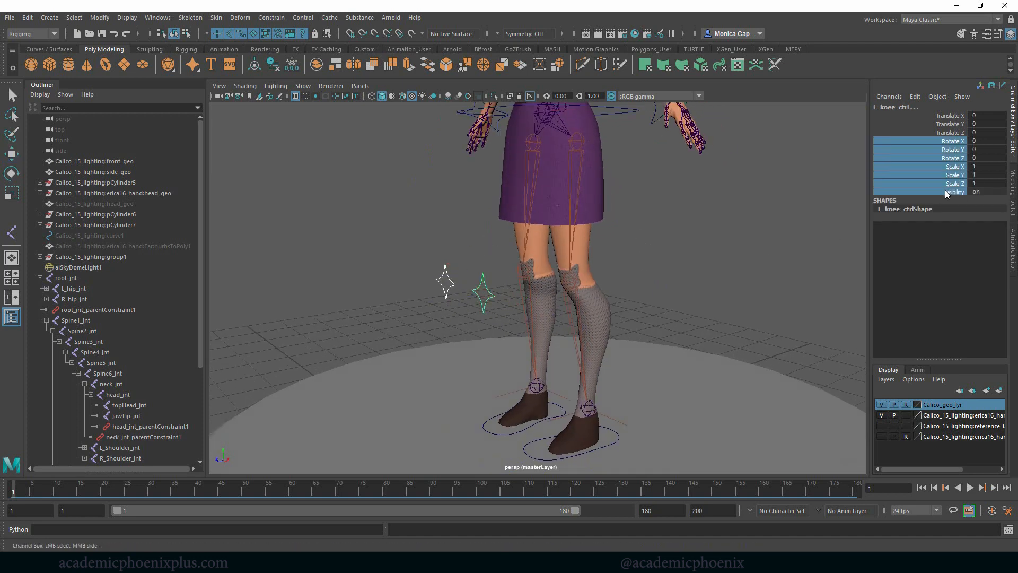
pyautogui.rightClick(948, 178)
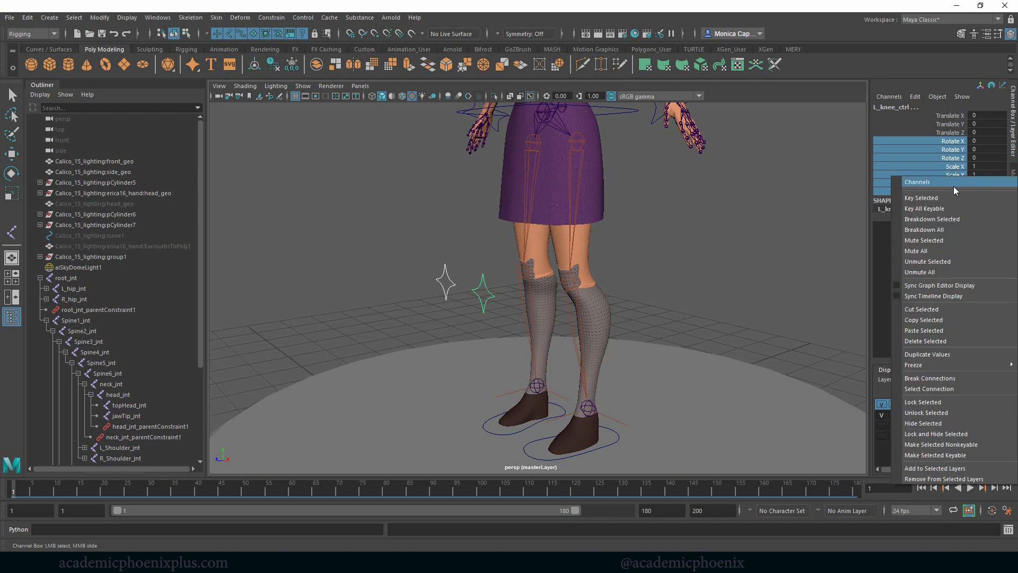
pyautogui.click(949, 435)
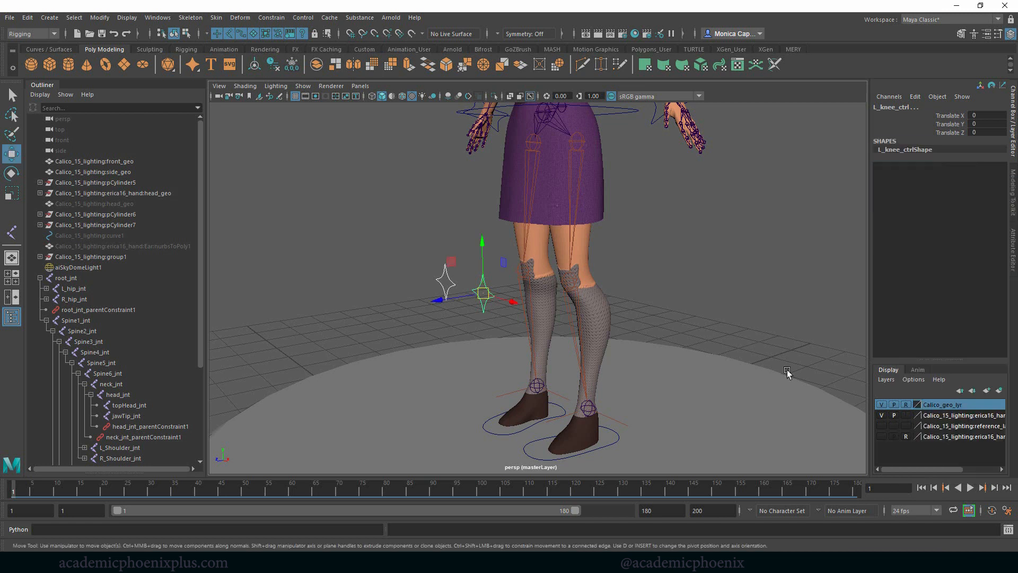
# - Move R_knee_ctrl slightly to test it, undo the move, and check the control with the Rotate tool
pyautogui.click(390, 287)
pyautogui.click(450, 287)
pyautogui.moveTo(451, 287)
pyautogui.mouseDown()
pyautogui.moveTo(479, 275)
pyautogui.moveTo(449, 285)
pyautogui.mouseUp()
pyautogui.hotkey('ctrl', 'z')
pyautogui.press('e')
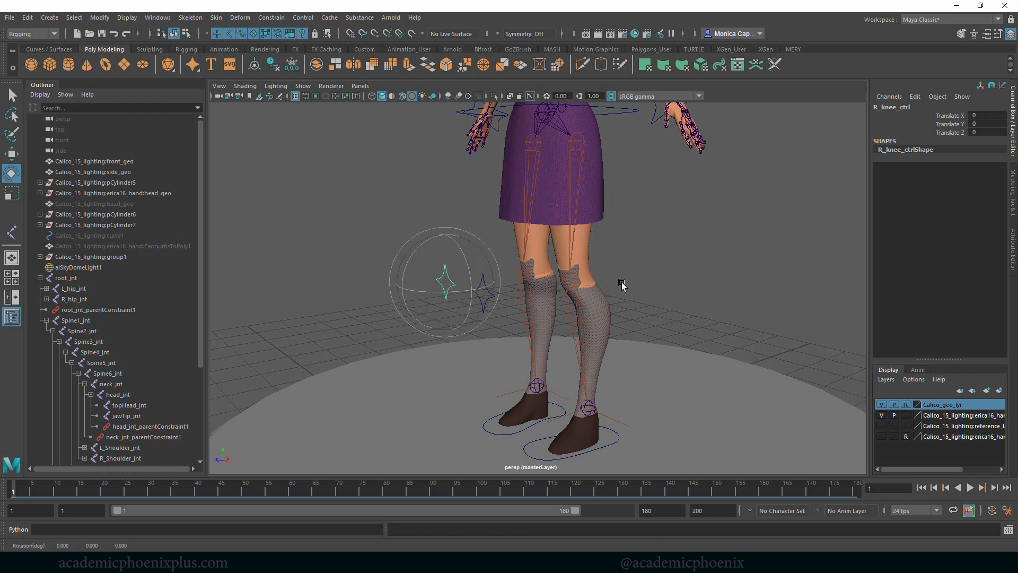
# - Select both foot controls, test how the legs respond when they are moved and rotated, and undo the tests
pyautogui.keyDown('alt'); pyautogui.moveTo(708, 314); pyautogui.dragTo(717, 265, button='middle'); pyautogui.keyUp('alt')
pyautogui.click(536, 406)
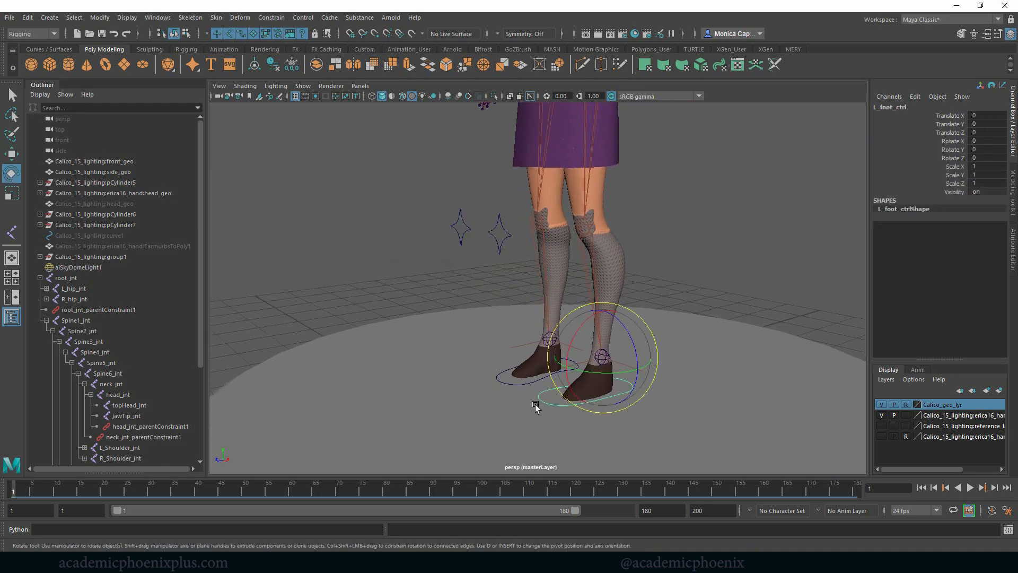
pyautogui.click(513, 383)
pyautogui.press('w')
pyautogui.moveTo(549, 339); pyautogui.dragTo(552, 296)
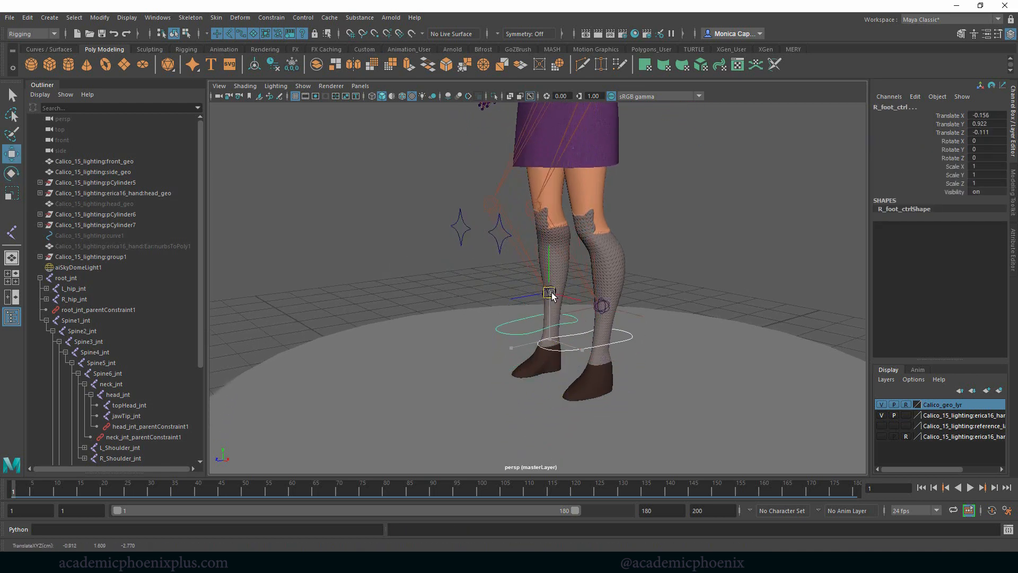
pyautogui.hotkey('ctrl', 'z')
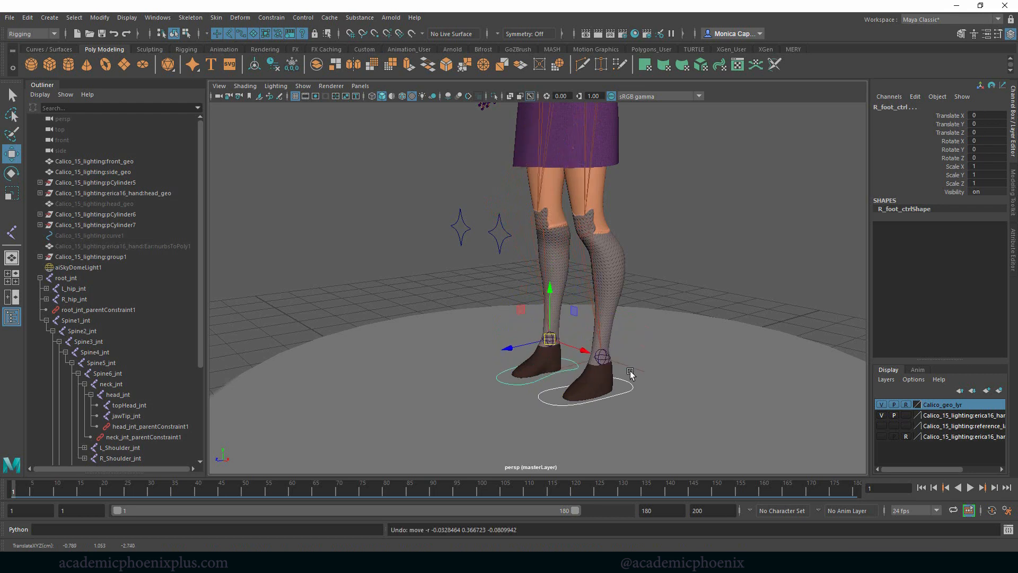
pyautogui.moveTo(548, 345); pyautogui.dragTo(508, 295)
pyautogui.press('e')
pyautogui.hotkey('ctrl', 'z')
pyautogui.hotkey('ctrl', 'z')
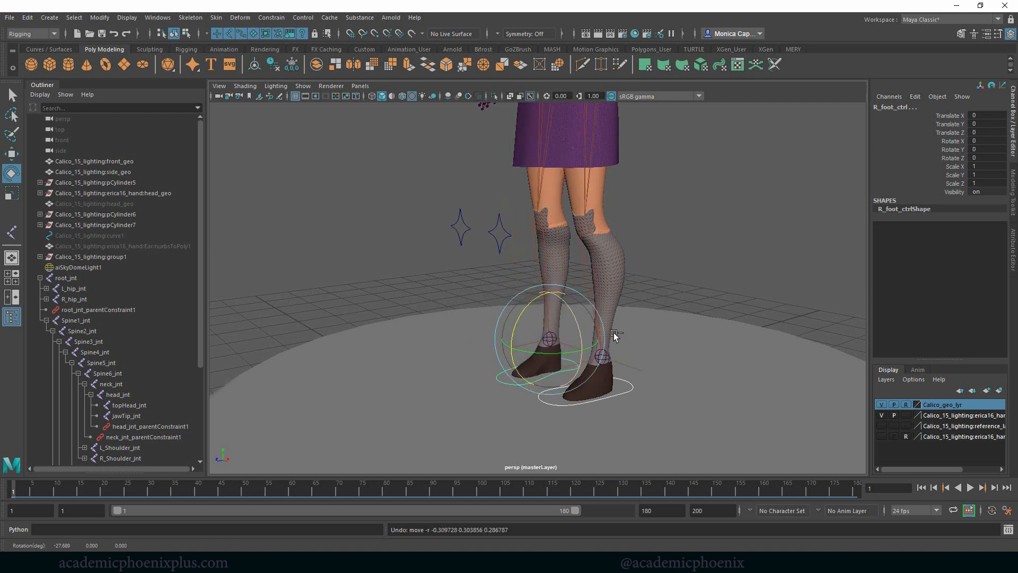
# - Lock and hide the Scale X, Y, Z and Visibility channels of both foot controls
pyautogui.moveTo(962, 167); pyautogui.dragTo(953, 191)
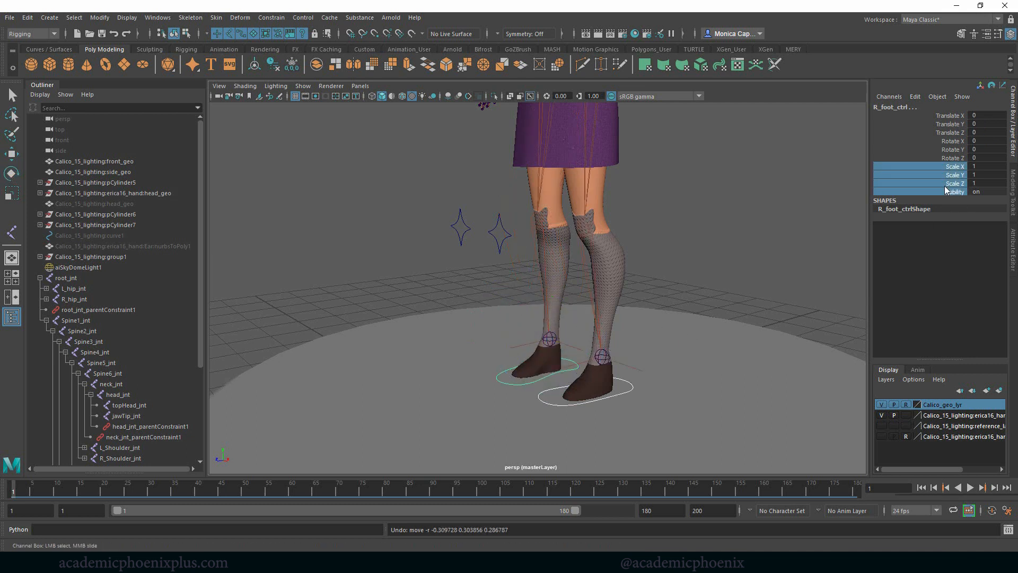
pyautogui.rightClick(944, 186)
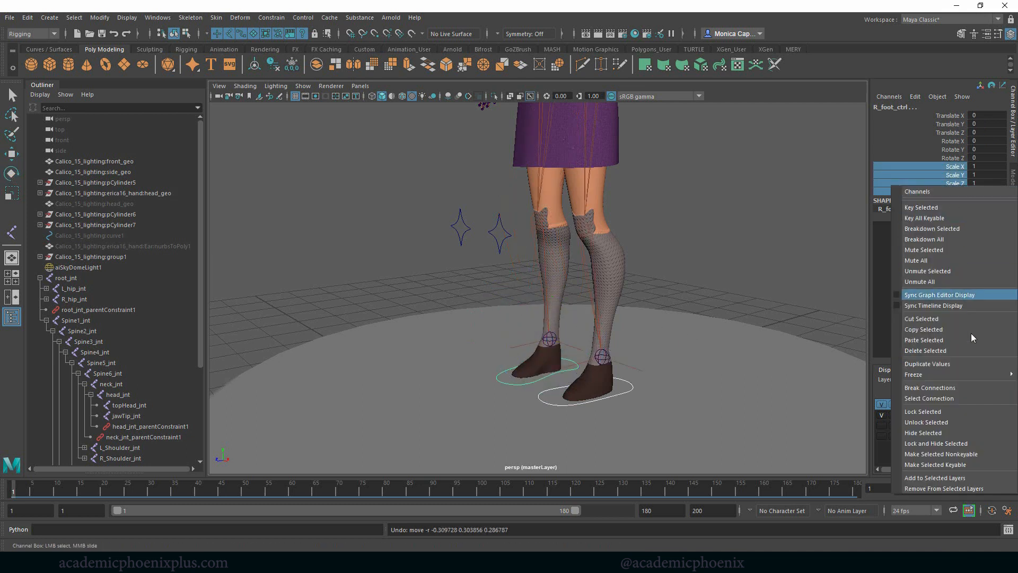
pyautogui.click(950, 443)
pyautogui.click(747, 293)
# - Review the whole rig and its control curves from several angles
pyautogui.keyDown('alt'); pyautogui.moveTo(703, 327); pyautogui.dragTo(724, 304); pyautogui.keyUp('alt')
pyautogui.moveTo(671, 278); pyautogui.dragTo(670, 277, button='right')
pyautogui.keyDown('alt'); pyautogui.moveTo(673, 274); pyautogui.dragTo(656, 260, button='right'); pyautogui.keyUp('alt')
pyautogui.keyDown('alt'); pyautogui.moveTo(657, 260); pyautogui.dragTo(673, 327, button='middle'); pyautogui.keyUp('alt')
pyautogui.keyDown('alt'); pyautogui.moveTo(674, 327); pyautogui.dragTo(668, 265); pyautogui.keyUp('alt')
pyautogui.keyDown('alt'); pyautogui.moveTo(668, 265); pyautogui.dragTo(630, 346, button='middle'); pyautogui.keyUp('alt')
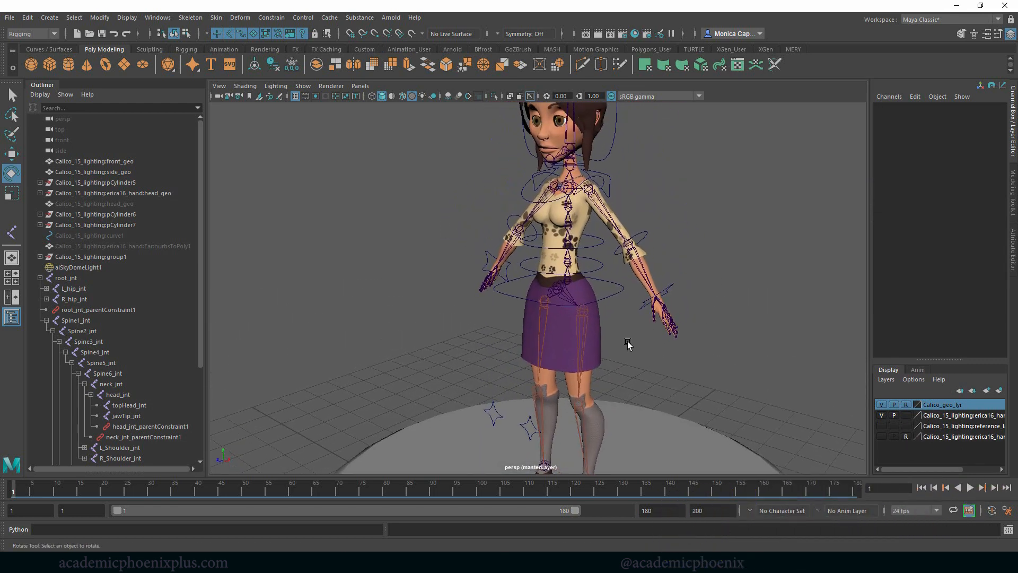
pyautogui.keyDown('alt'); pyautogui.moveTo(630, 346); pyautogui.dragTo(673, 329); pyautogui.keyUp('alt')
pyautogui.keyDown('alt'); pyautogui.moveTo(673, 248); pyautogui.dragTo(675, 300, button='middle'); pyautogui.keyUp('alt')
pyautogui.keyDown('alt'); pyautogui.moveTo(717, 268); pyautogui.dragTo(680, 254); pyautogui.keyUp('alt')
# - Lower topHead_jnt to the crown of the head at the base of the ponytail
pyautogui.click(552, 110)
pyautogui.keyDown('alt'); pyautogui.moveTo(672, 159); pyautogui.dragTo(624, 165); pyautogui.keyUp('alt')
pyautogui.keyDown('alt'); pyautogui.moveTo(625, 169); pyautogui.dragTo(611, 231, button='middle'); pyautogui.keyUp('alt')
pyautogui.press('d')
pyautogui.moveTo(527, 127); pyautogui.dragTo(530, 149)
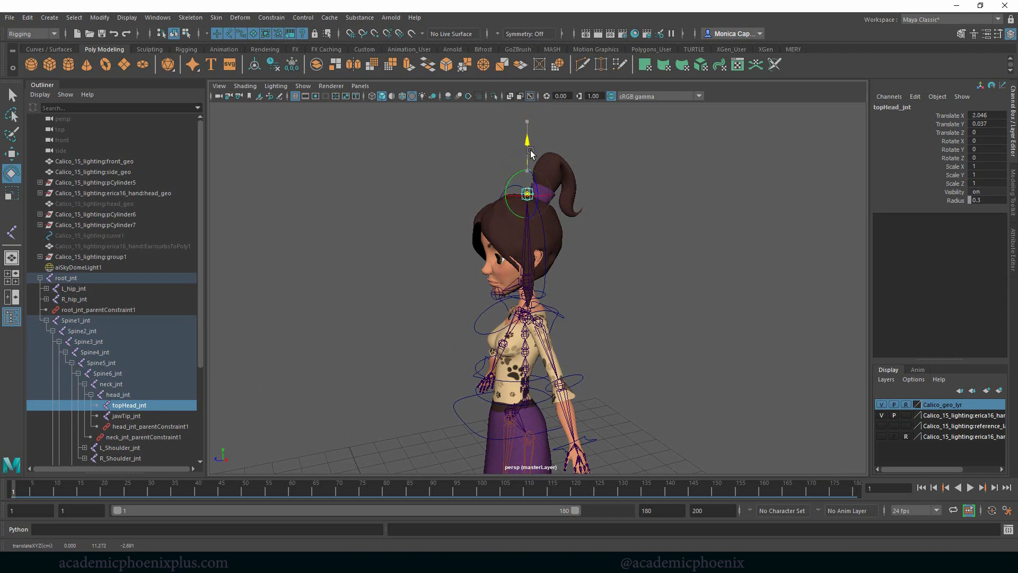
# - Enable drawing overrides in the object display attributes of L_wrist_ctrlShape
pyautogui.keyDown('alt'); pyautogui.moveTo(656, 217); pyautogui.dragTo(623, 220); pyautogui.keyUp('alt')
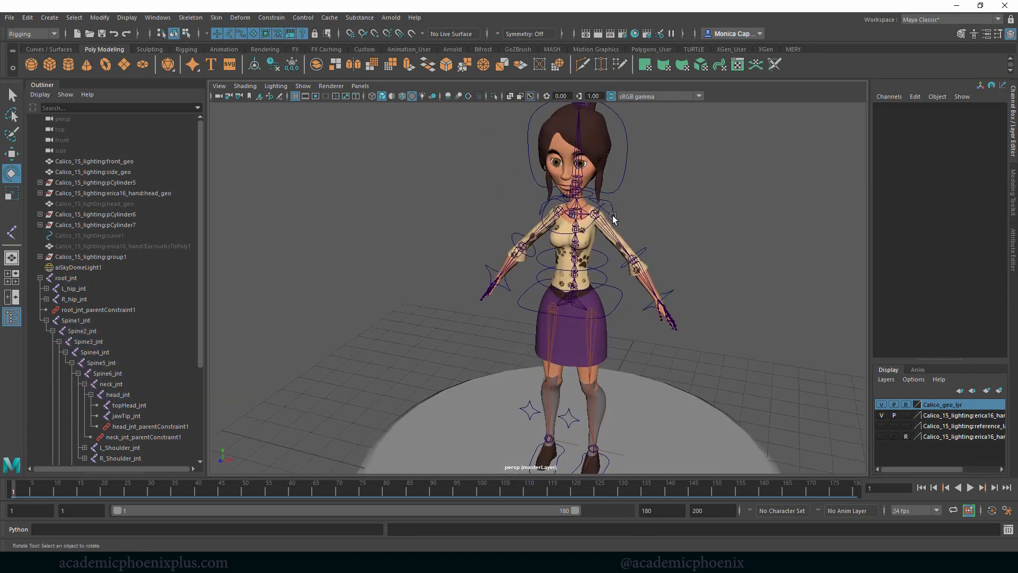
pyautogui.click(613, 215)
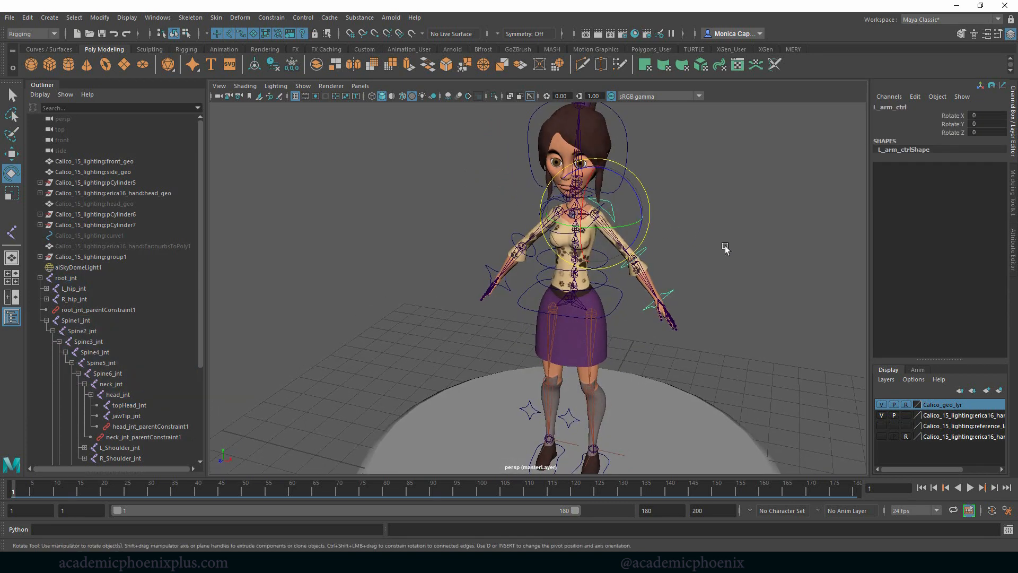
pyautogui.click(647, 251)
pyautogui.press('q')
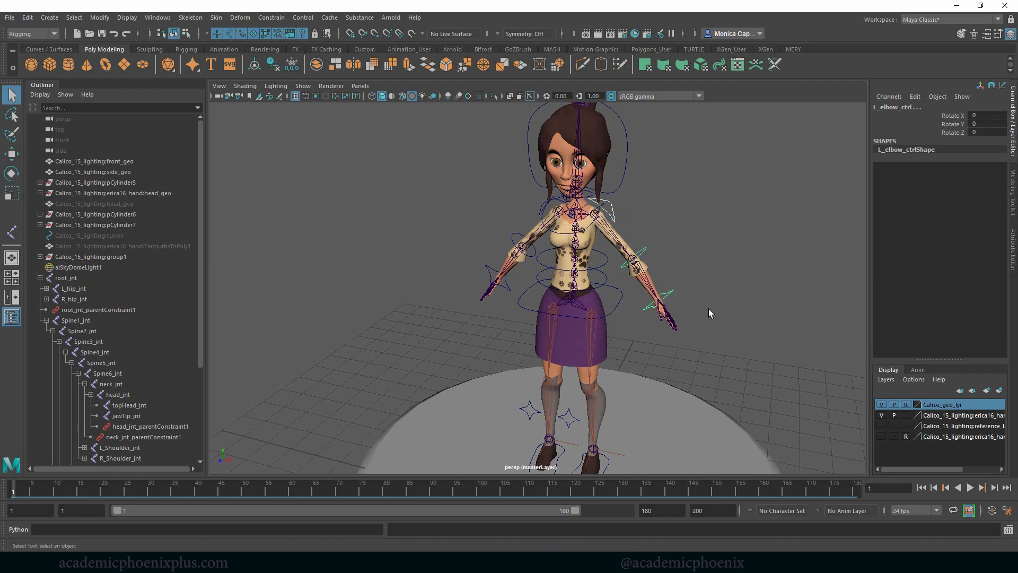
pyautogui.click(675, 291)
pyautogui.hotkey('ctrl', 'a')
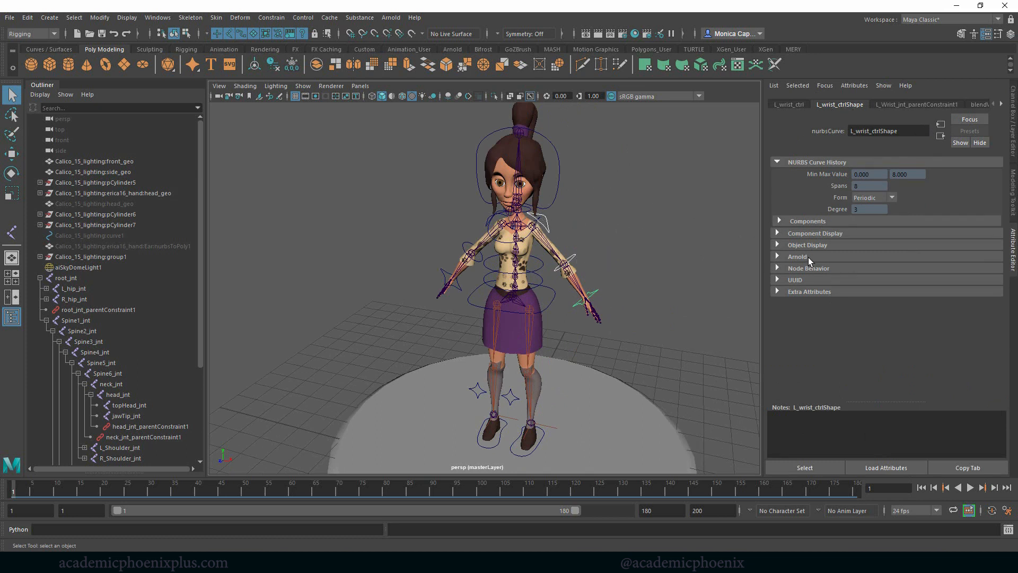
pyautogui.click(818, 245)
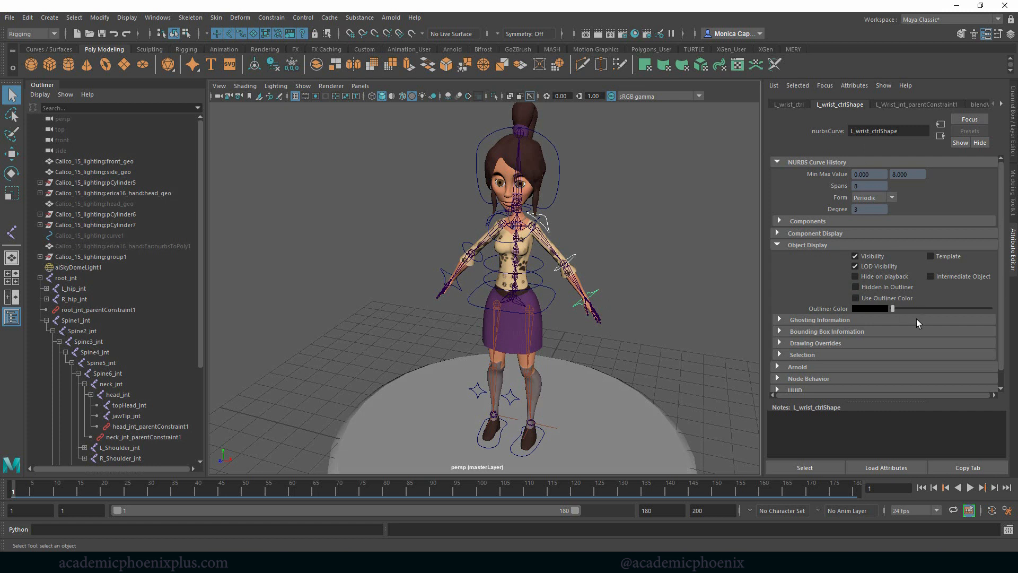
pyautogui.click(828, 343)
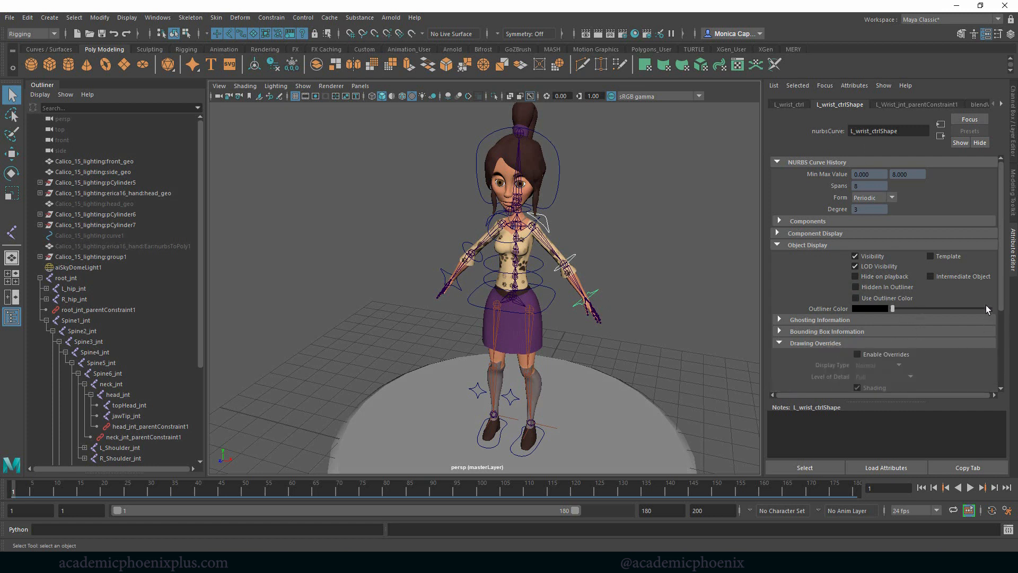
pyautogui.moveTo(1002, 297); pyautogui.dragTo(978, 335)
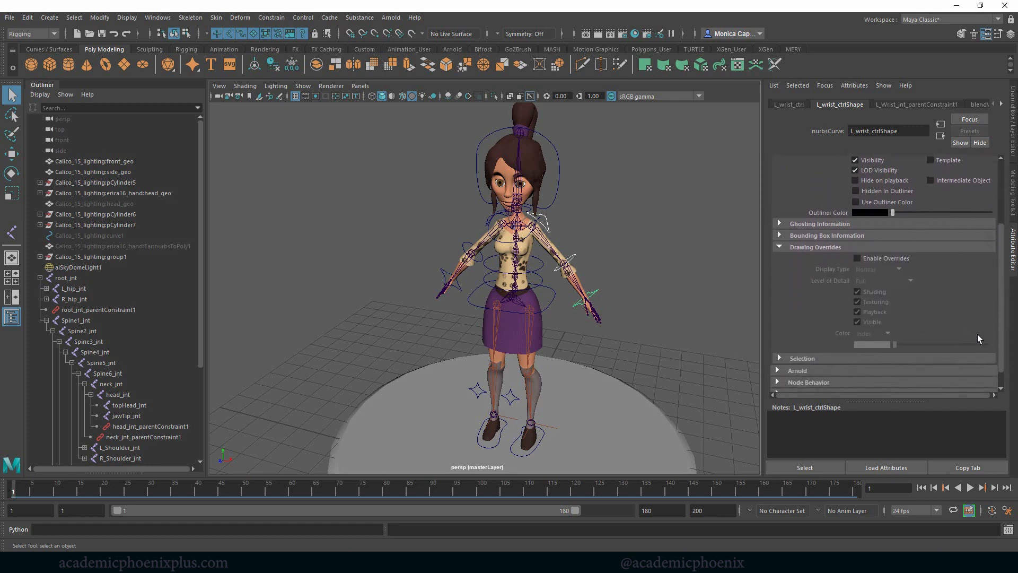
pyautogui.click(884, 261)
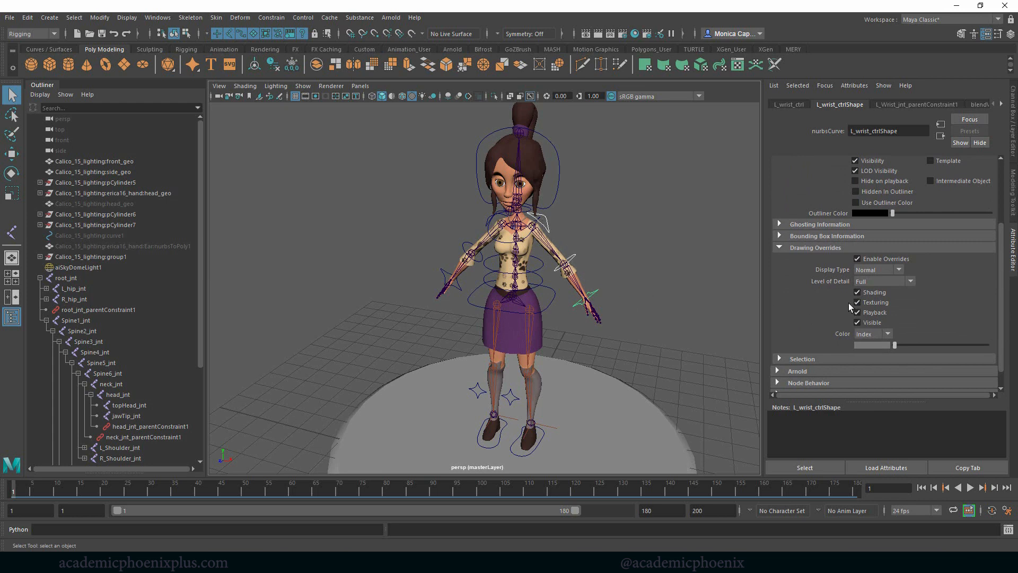
# - Set the left wrist control's override color to magenta
pyautogui.moveTo(893, 346); pyautogui.dragTo(912, 345)
pyautogui.click(677, 295)
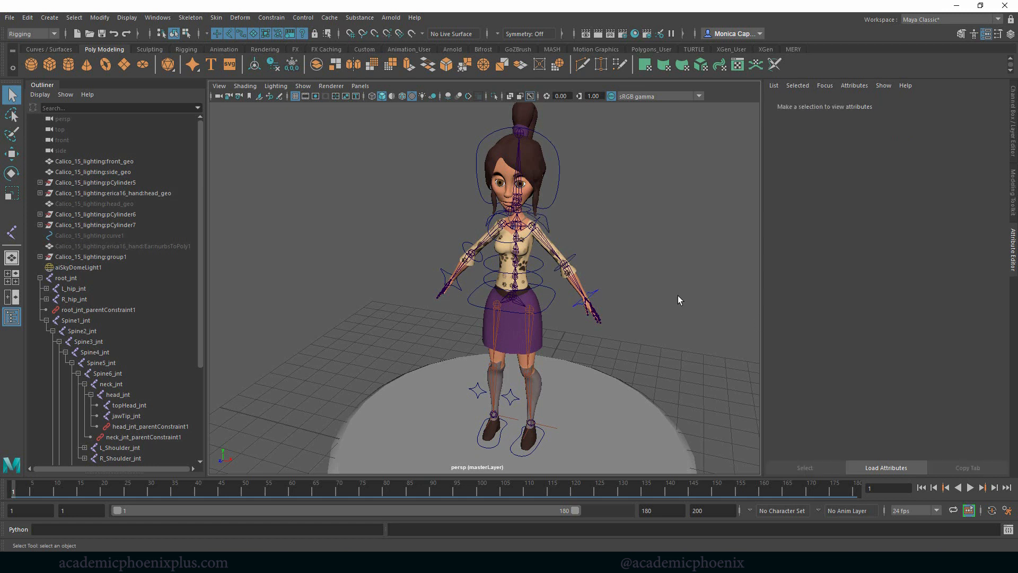
pyautogui.click(599, 292)
pyautogui.moveTo(915, 345); pyautogui.dragTo(921, 346)
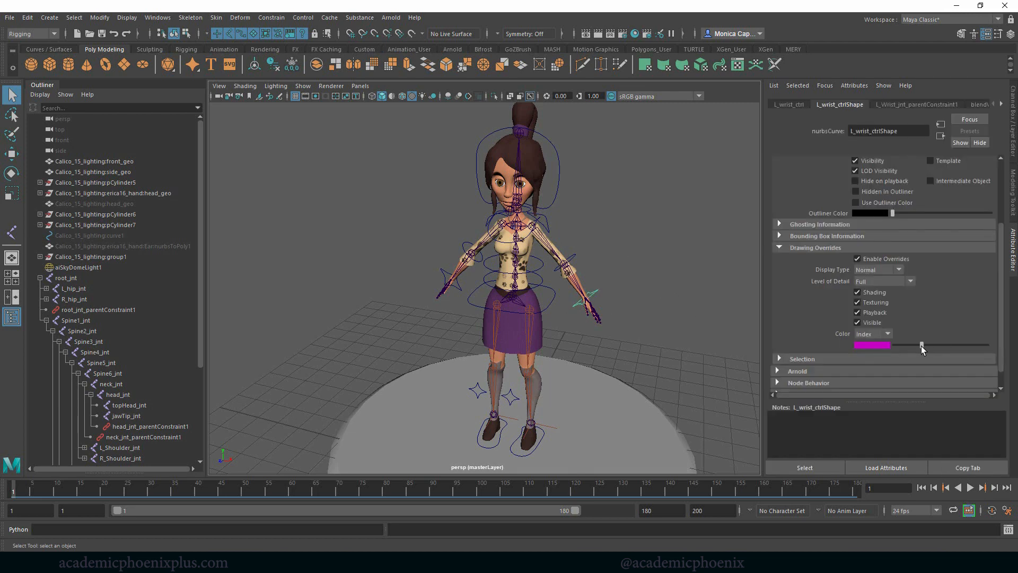
pyautogui.click(638, 280)
# - Enable drawing overrides on L_elbow_ctrlShape and match its color to the wrist control's magenta
pyautogui.keyDown('alt'); pyautogui.moveTo(650, 199); pyautogui.dragTo(689, 229, button='right'); pyautogui.keyUp('alt')
pyautogui.keyDown('alt'); pyautogui.moveTo(689, 229); pyautogui.dragTo(576, 268); pyautogui.keyUp('alt')
pyautogui.click(569, 266)
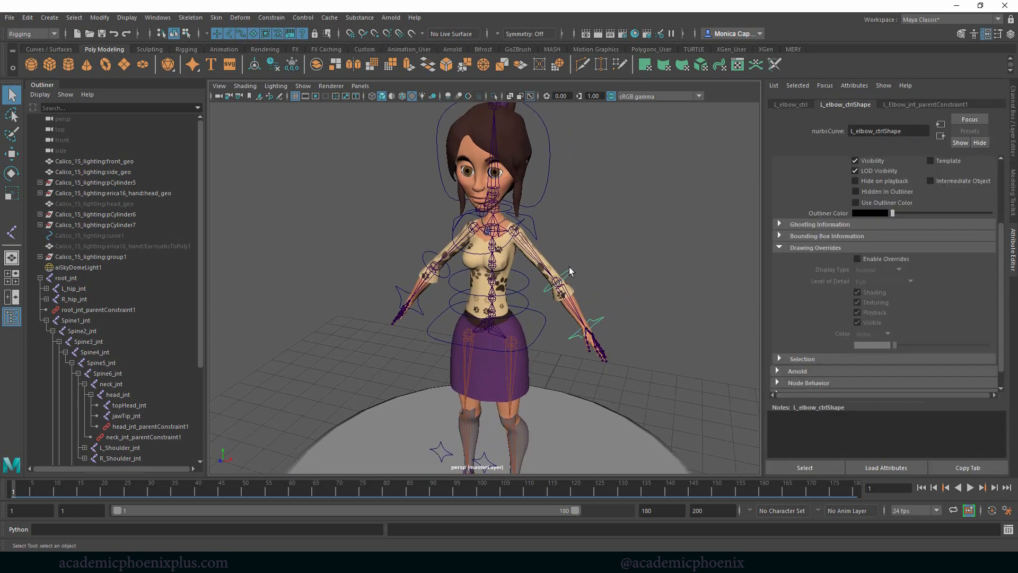
pyautogui.click(905, 259)
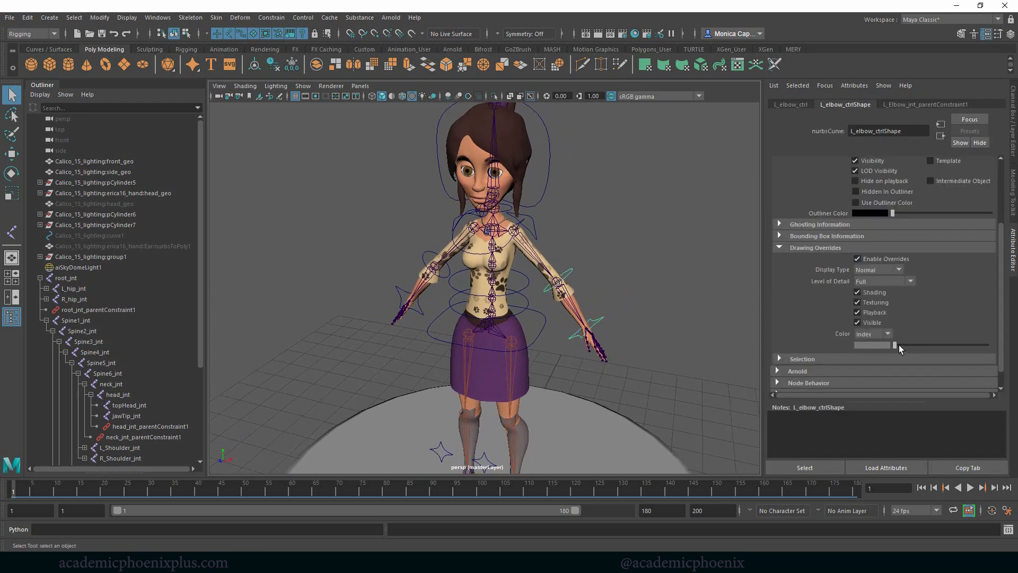
pyautogui.moveTo(899, 346); pyautogui.dragTo(910, 345)
pyautogui.click(582, 263)
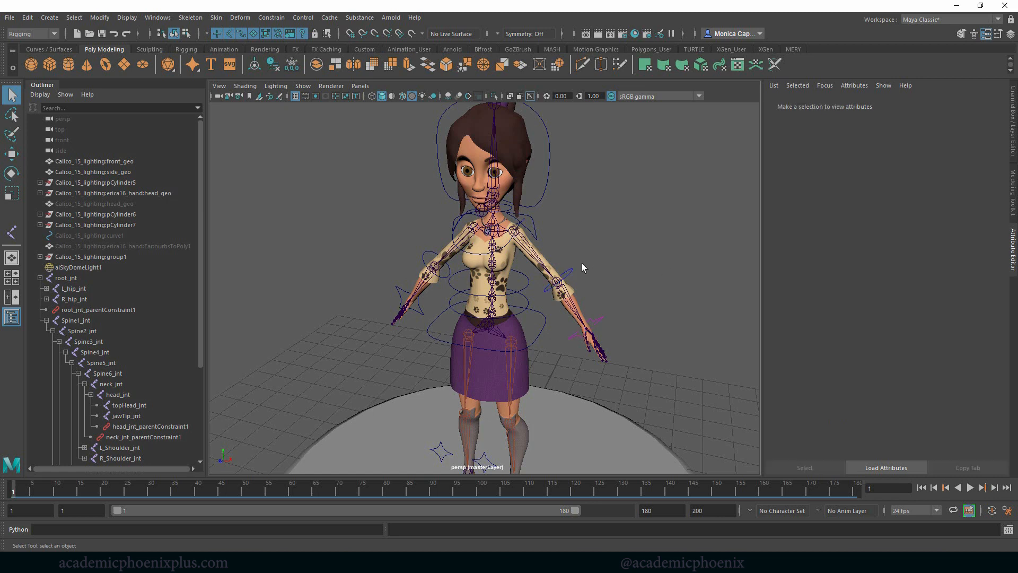
pyautogui.click(596, 320)
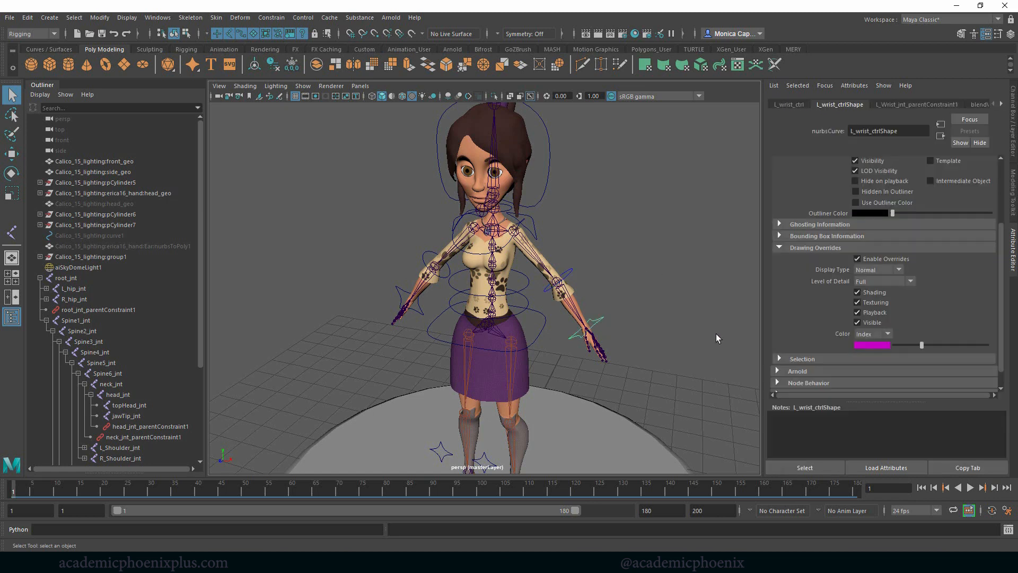
pyautogui.keyDown('shift'); pyautogui.click(573, 271); pyautogui.keyUp('shift')
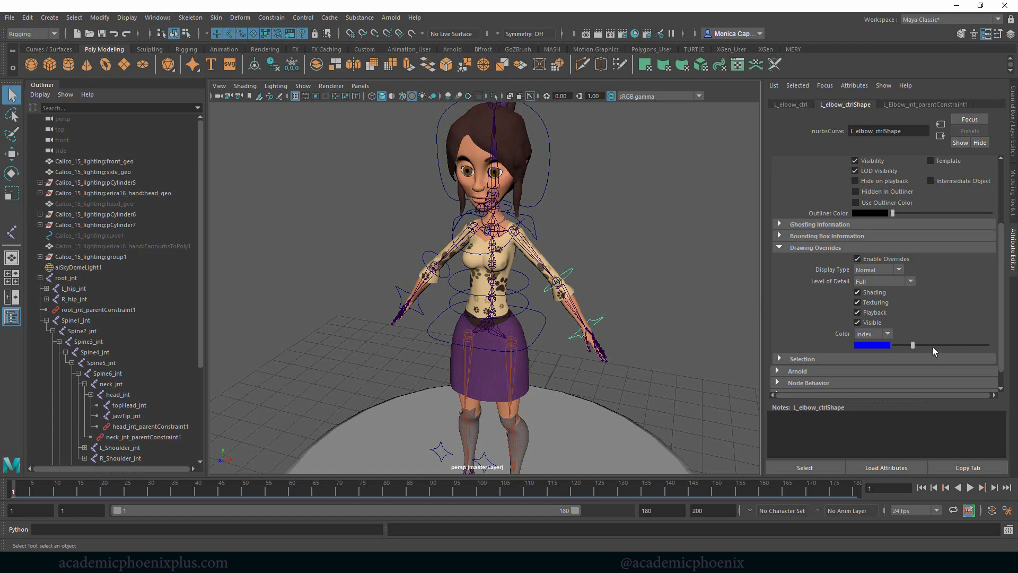
pyautogui.moveTo(914, 345); pyautogui.dragTo(923, 345)
# - Enable drawing overrides on L_arm_ctrlShape and set its color to magenta
pyautogui.keyDown('shift'); pyautogui.click(537, 235); pyautogui.keyUp('shift')
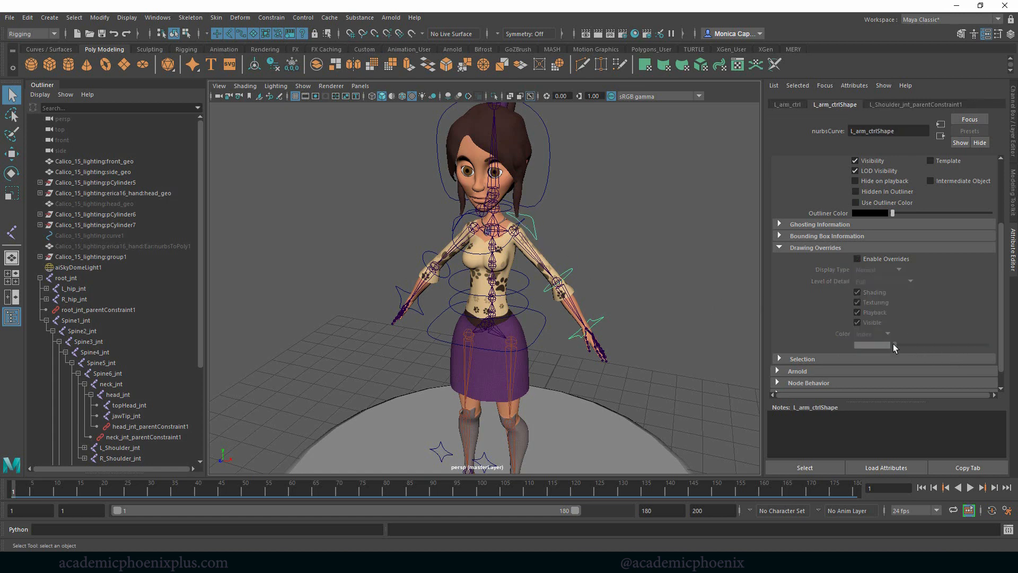
pyautogui.click(896, 259)
pyautogui.moveTo(892, 345); pyautogui.dragTo(921, 345)
pyautogui.click(658, 333)
# - Enable drawing overrides on R_arm_ctrlShape and set its color to red
pyautogui.keyDown('alt'); pyautogui.moveTo(621, 303); pyautogui.dragTo(422, 346); pyautogui.keyUp('alt')
pyautogui.scroll(5, 660, 317)
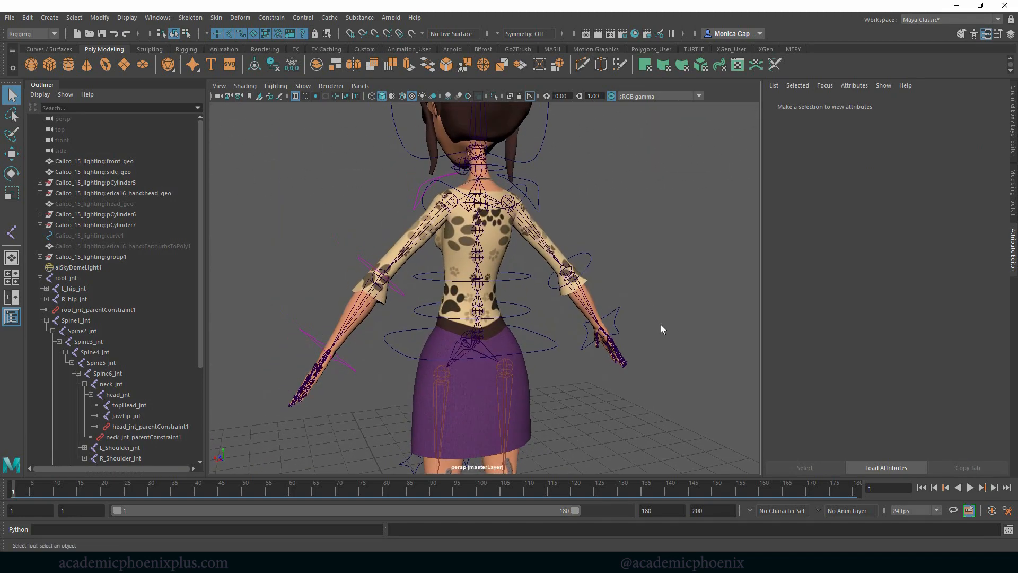
pyautogui.moveTo(661, 324)
pyautogui.keyDown('alt'); pyautogui.mouseDown()
pyautogui.moveTo(652, 311)
pyautogui.moveTo(637, 325)
pyautogui.moveTo(660, 318)
pyautogui.mouseUp(); pyautogui.keyUp('alt')
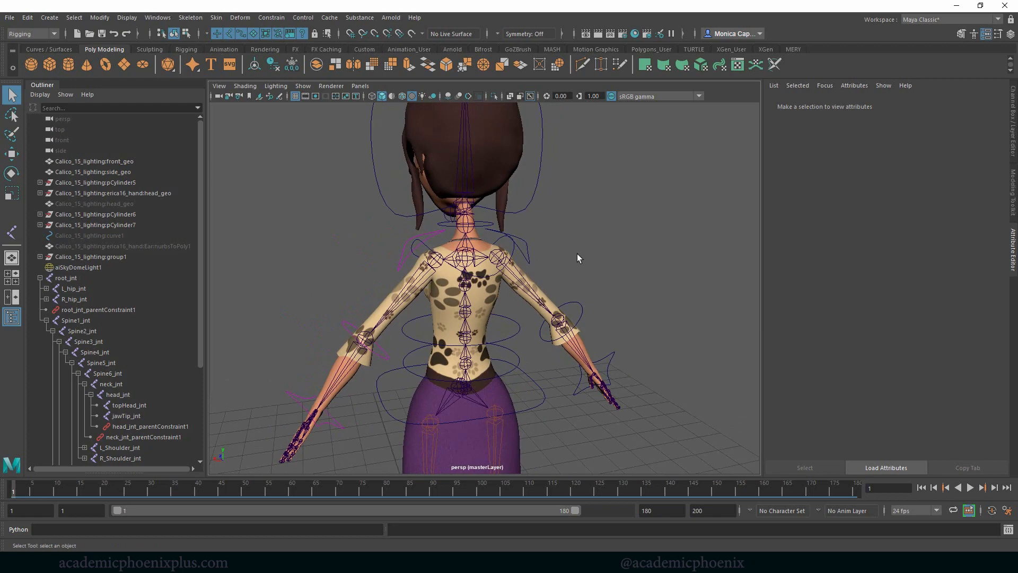
pyautogui.moveTo(528, 250); pyautogui.dragTo(533, 263)
pyautogui.click(858, 259)
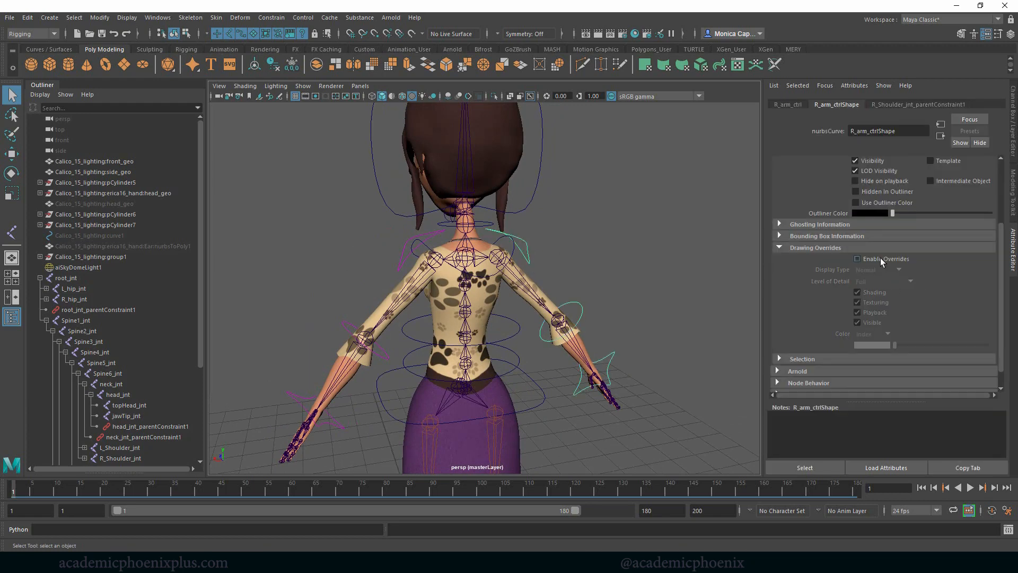
pyautogui.click(900, 345)
pyautogui.moveTo(903, 344); pyautogui.dragTo(933, 345)
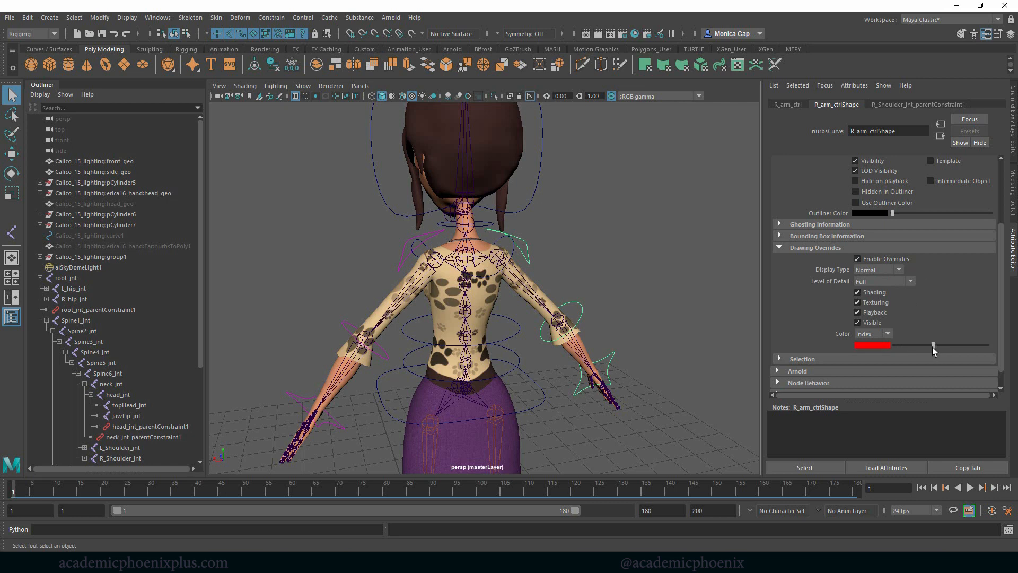
# - Enable drawing overrides on R_elbow_ctrlShape and set its color to red
pyautogui.click(583, 312)
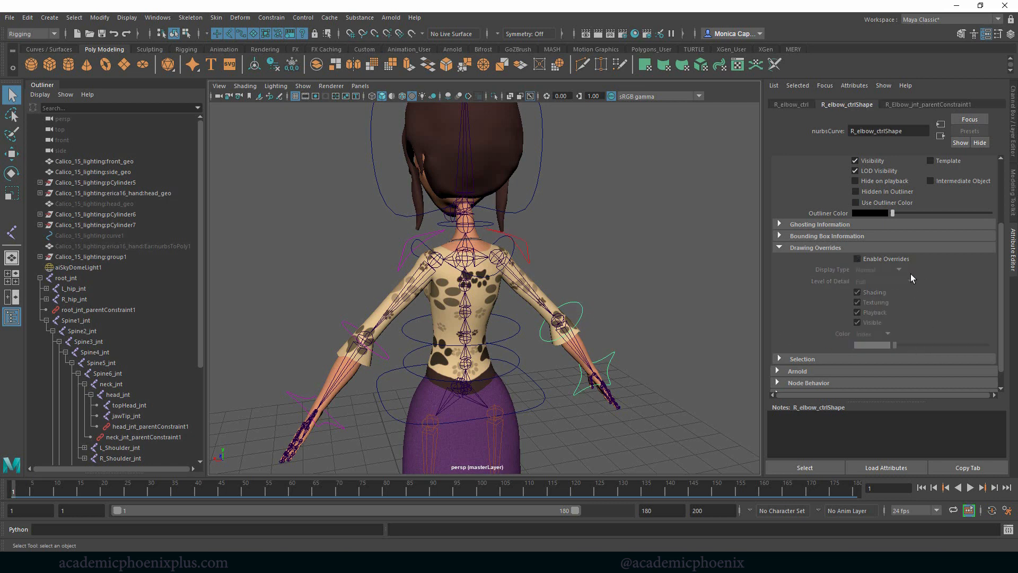
pyautogui.click(857, 259)
pyautogui.moveTo(895, 344); pyautogui.dragTo(933, 346)
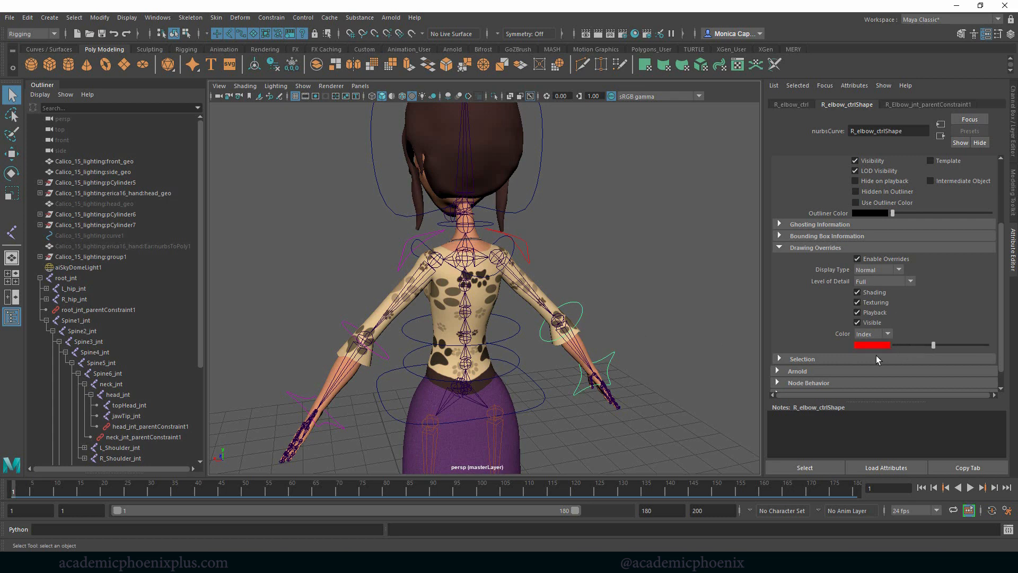
# - Enable drawing overrides on R_wrist_ctrlShape and set its color to red
pyautogui.click(605, 355)
pyautogui.click(890, 260)
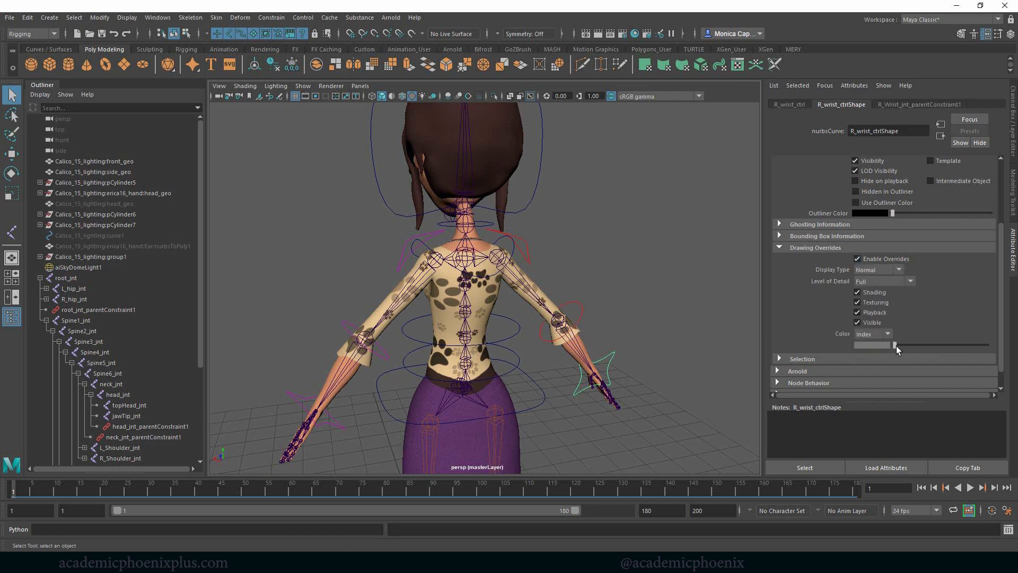
pyautogui.moveTo(897, 346); pyautogui.dragTo(931, 345)
pyautogui.click(651, 272)
# - Enable drawing overrides on midSpine_ctrlShape and set its color to green
pyautogui.keyDown('alt'); pyautogui.moveTo(651, 272); pyautogui.dragTo(552, 308); pyautogui.keyUp('alt')
pyautogui.click(552, 307)
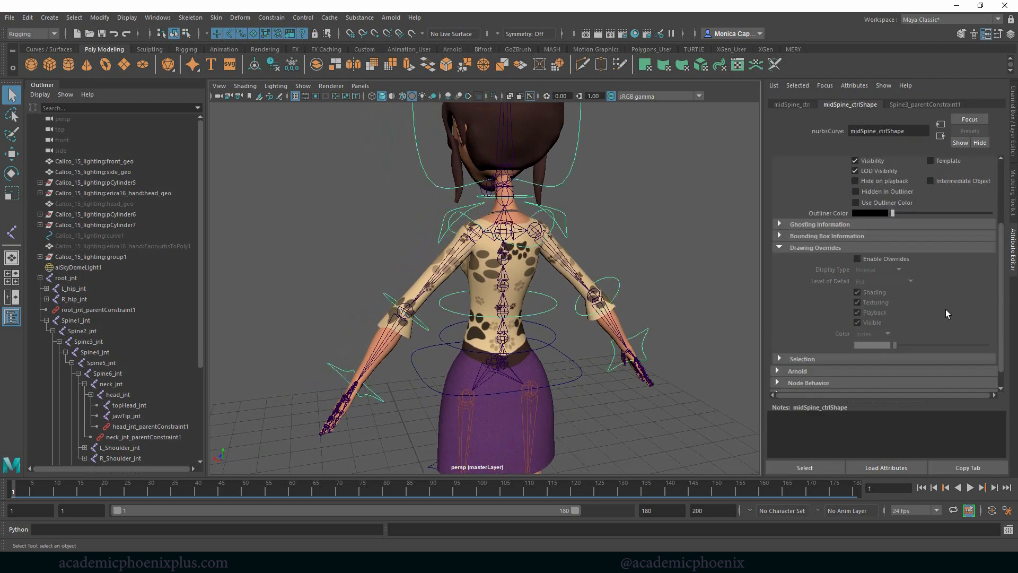
pyautogui.click(896, 258)
pyautogui.moveTo(895, 346); pyautogui.dragTo(937, 345)
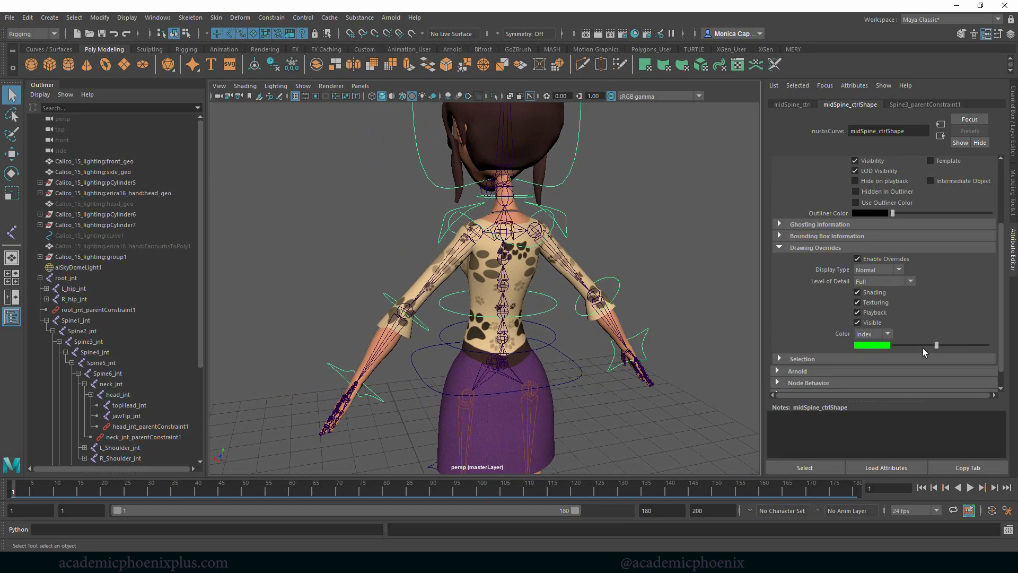
pyautogui.click(664, 313)
# - Try white as the override color of midSpine_ctrlShape
pyautogui.click(549, 307)
pyautogui.moveTo(934, 348); pyautogui.dragTo(942, 346)
pyautogui.click(566, 321)
pyautogui.click(550, 313)
pyautogui.click(571, 382)
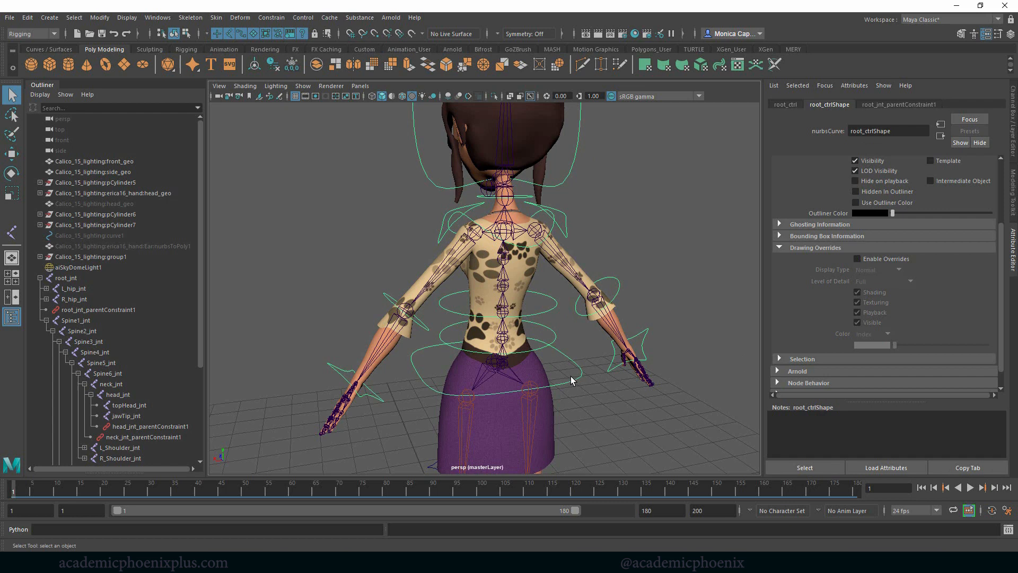
pyautogui.click(696, 284)
pyautogui.click(575, 173)
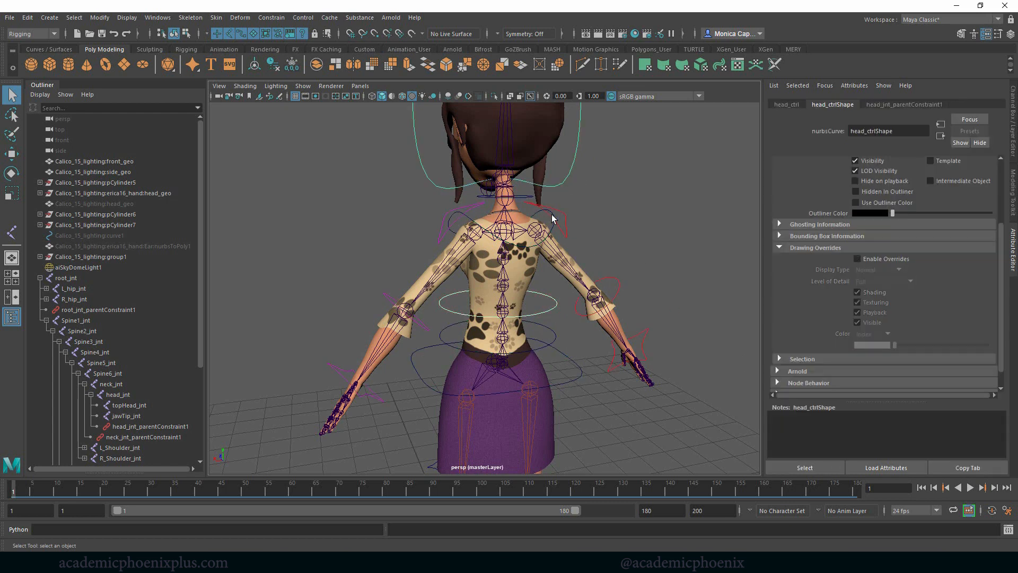
pyautogui.keyDown('shift'); pyautogui.moveTo(578, 217); pyautogui.dragTo(579, 219); pyautogui.keyUp('shift')
pyautogui.keyDown('shift'); pyautogui.click(550, 235); pyautogui.keyUp('shift')
pyautogui.keyDown('shift'); pyautogui.click(545, 232); pyautogui.keyUp('shift')
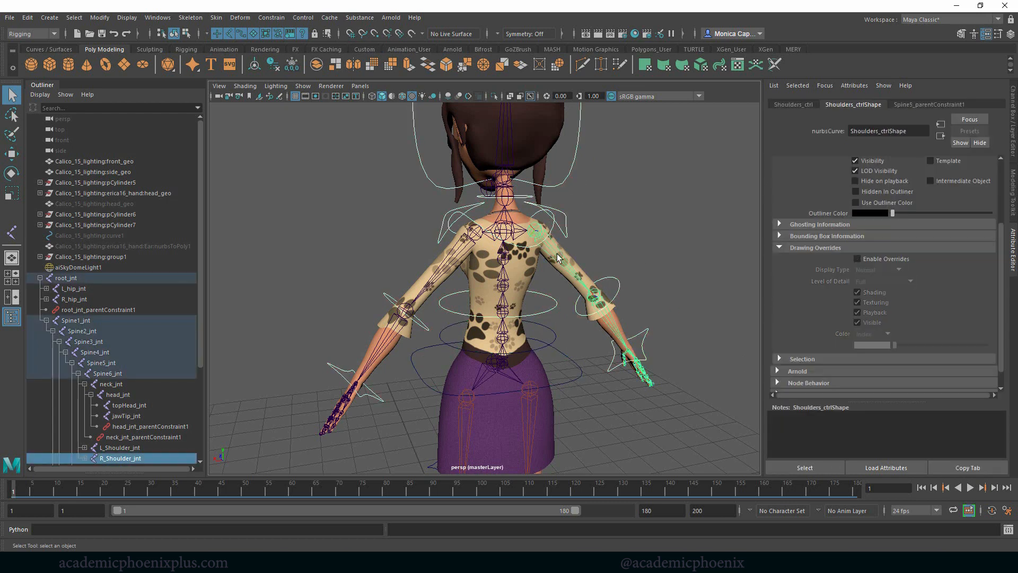
pyautogui.click(586, 298)
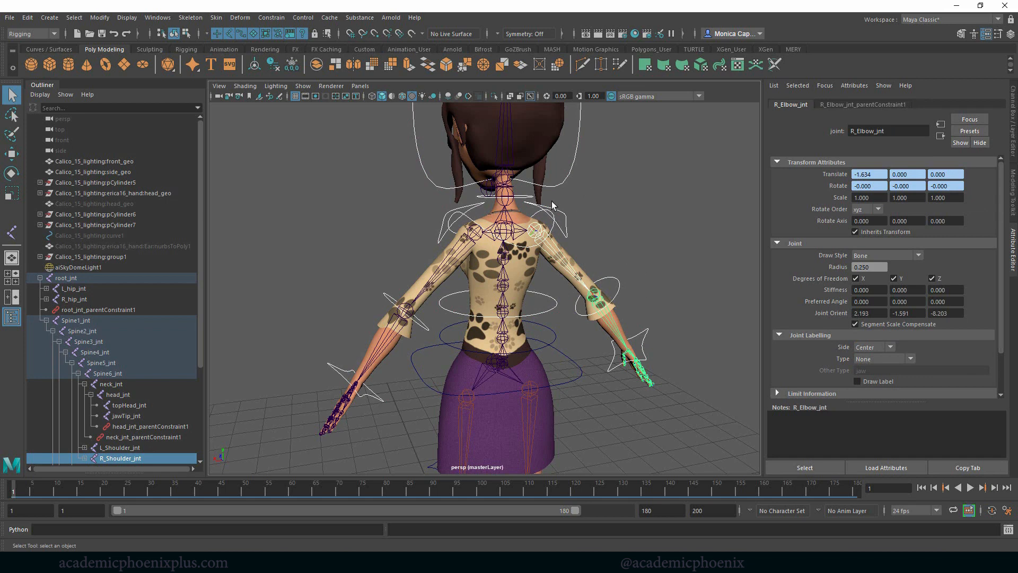
pyautogui.click(671, 247)
# - Reset midSpine_ctrlShape's override color to the default gray
pyautogui.click(556, 304)
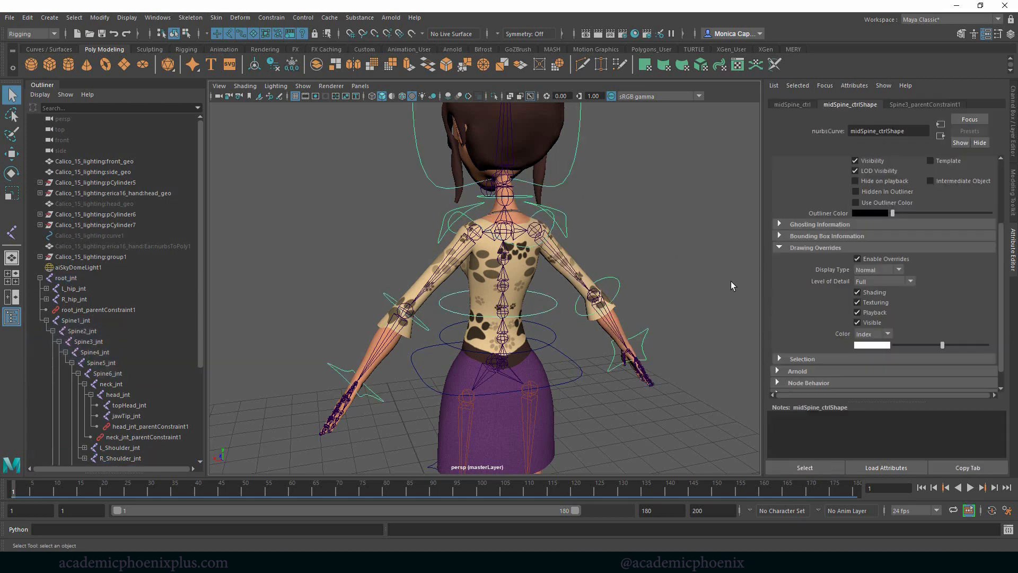
pyautogui.click(895, 344)
pyautogui.click(669, 285)
# - Change the override color of L_arm_ctrlShape to blue
pyautogui.keyDown('alt'); pyautogui.moveTo(673, 252); pyautogui.dragTo(564, 246); pyautogui.keyUp('alt')
pyautogui.click(522, 239)
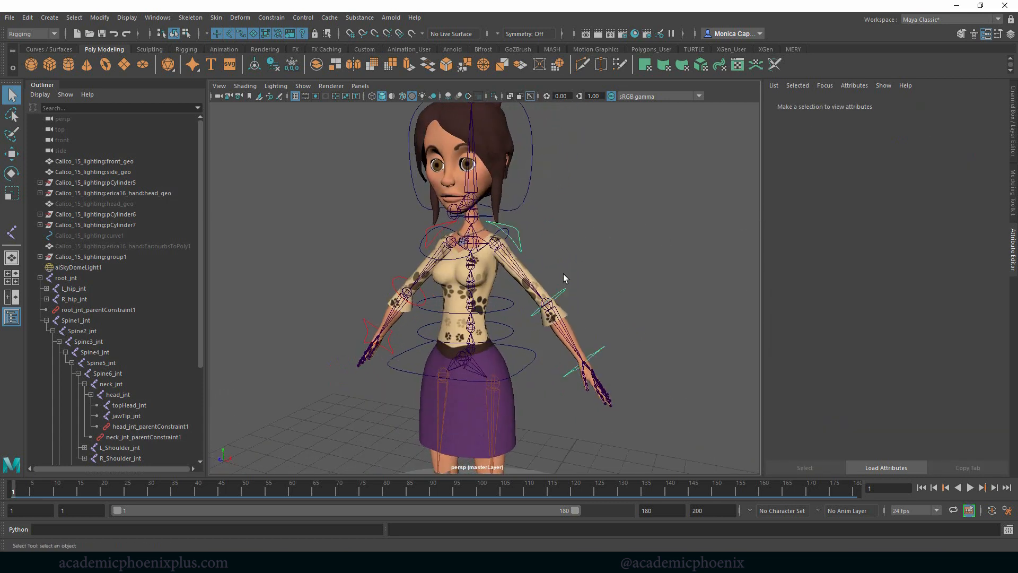
pyautogui.moveTo(918, 344)
pyautogui.mouseDown()
pyautogui.moveTo(976, 345)
pyautogui.moveTo(912, 346)
pyautogui.mouseUp()
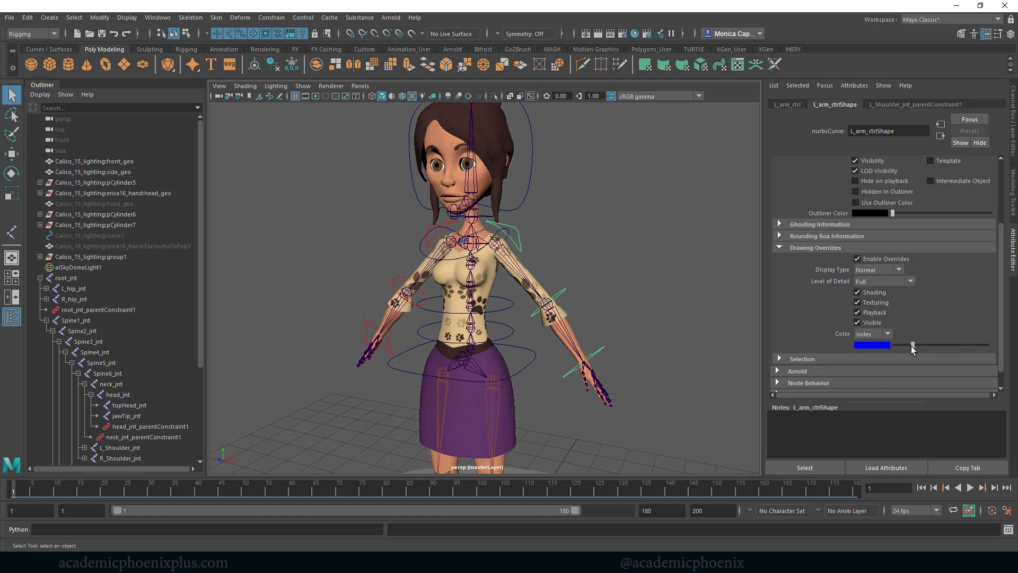
# - Change the override colors of L_elbow_ctrlShape and L_wrist_ctrlShape to the same blue as the left arm control
pyautogui.click(564, 291)
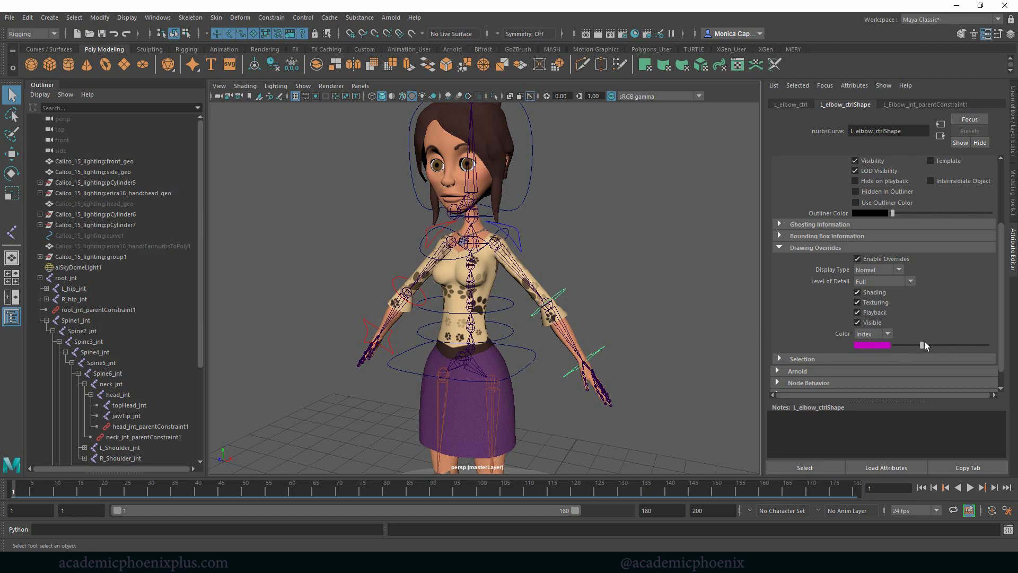
pyautogui.moveTo(921, 346); pyautogui.dragTo(912, 345)
pyautogui.moveTo(596, 339); pyautogui.dragTo(622, 357)
pyautogui.moveTo(921, 345); pyautogui.dragTo(912, 346)
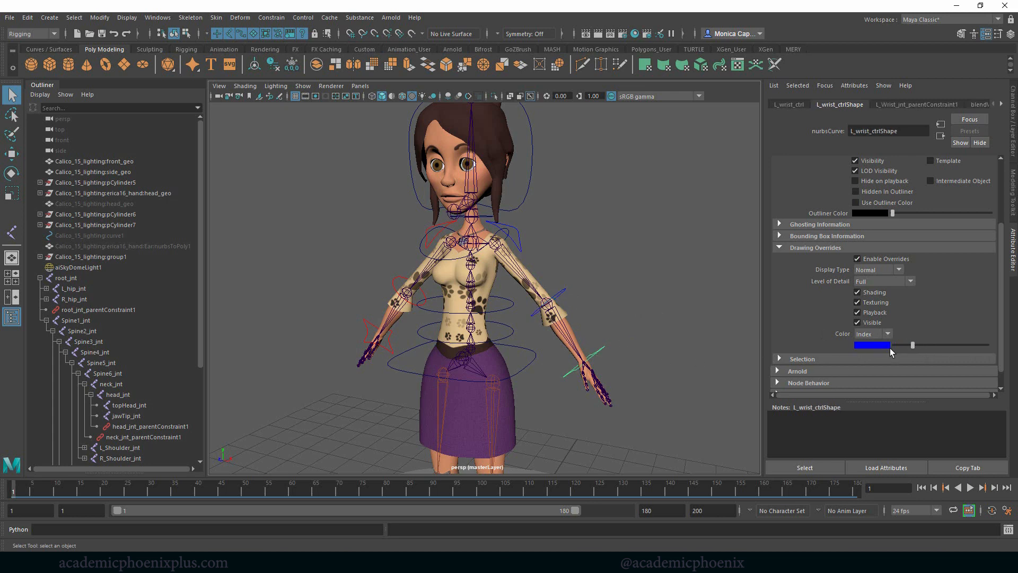
pyautogui.click(667, 300)
# - Enable drawing overrides on L_foot_ctrlShape and set its color to blue
pyautogui.keyDown('alt'); pyautogui.moveTo(667, 300); pyautogui.dragTo(606, 278, button='right'); pyautogui.keyUp('alt')
pyautogui.keyDown('alt'); pyautogui.moveTo(606, 278); pyautogui.dragTo(633, 195, button='middle'); pyautogui.keyUp('alt')
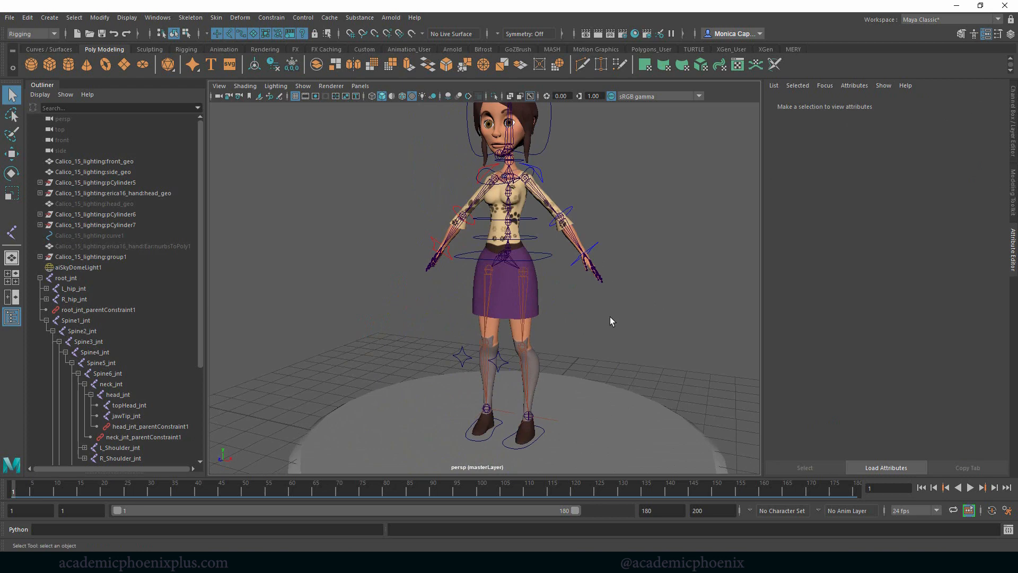
pyautogui.click(537, 434)
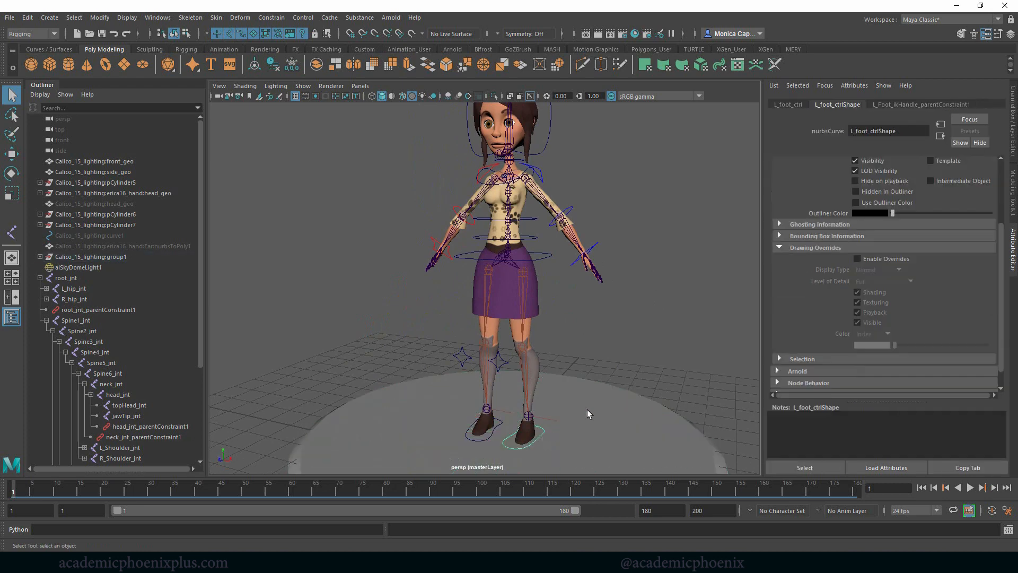
pyautogui.click(891, 259)
pyautogui.moveTo(903, 343); pyautogui.dragTo(913, 344)
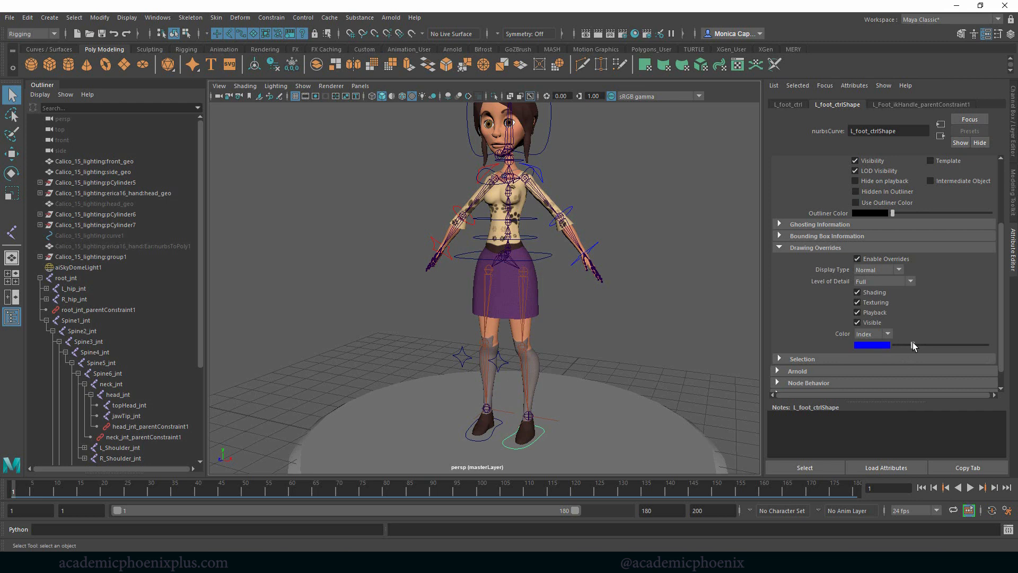
# - Enable drawing overrides on R_foot_ctrlShape and set its color to red
pyautogui.click(479, 445)
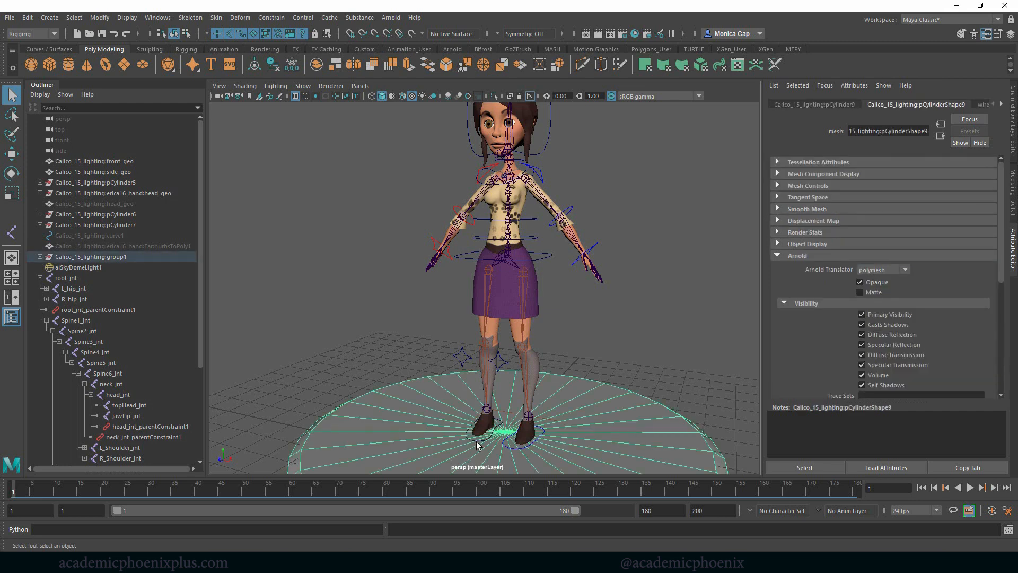
pyautogui.click(472, 438)
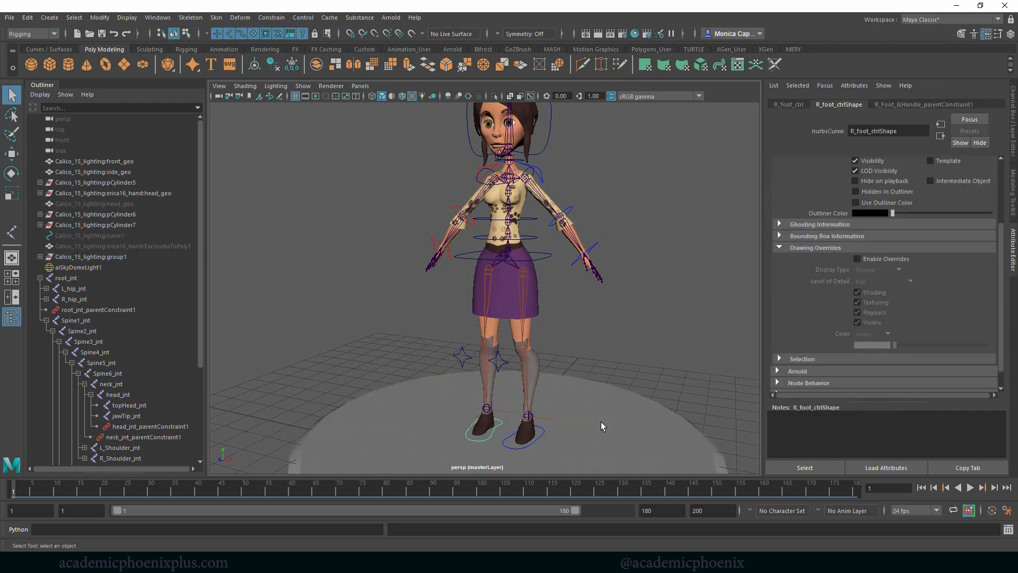
pyautogui.click(901, 260)
pyautogui.moveTo(901, 345); pyautogui.dragTo(923, 348)
pyautogui.click(681, 313)
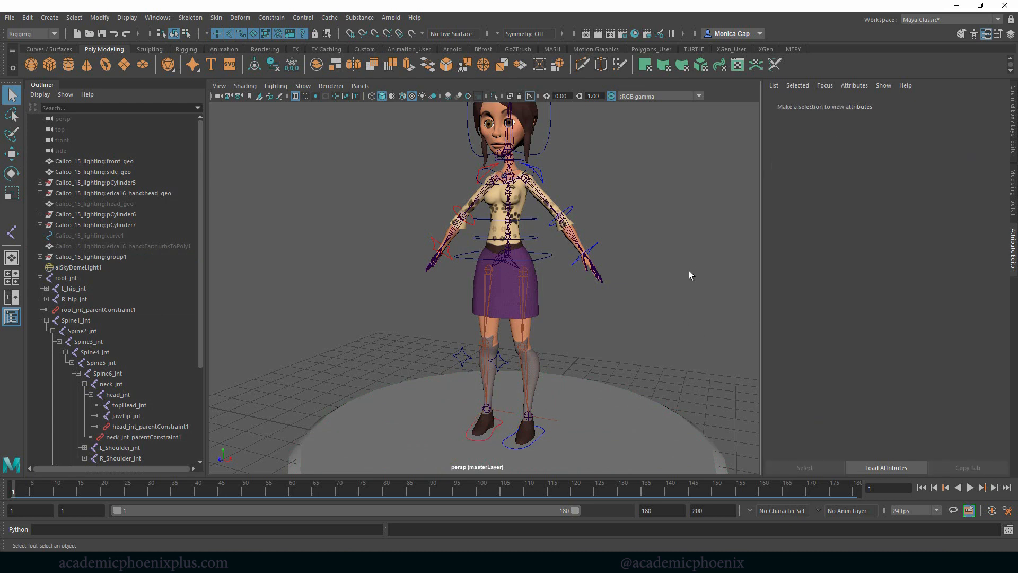
# - Enable drawing overrides on R_knee_ctrlShape and set its color to red
pyautogui.keyDown('alt'); pyautogui.moveTo(689, 270); pyautogui.dragTo(583, 286); pyautogui.keyUp('alt')
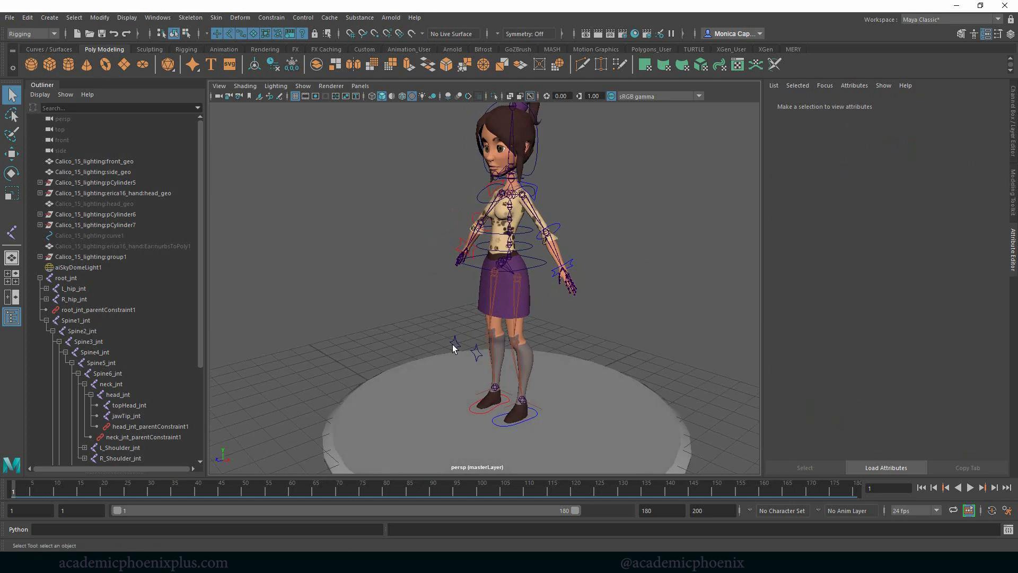
pyautogui.click(454, 345)
pyautogui.click(884, 260)
pyautogui.moveTo(897, 345); pyautogui.dragTo(931, 349)
# - Enable drawing overrides on the left knee control's shape and set its color to blue
pyautogui.click(479, 354)
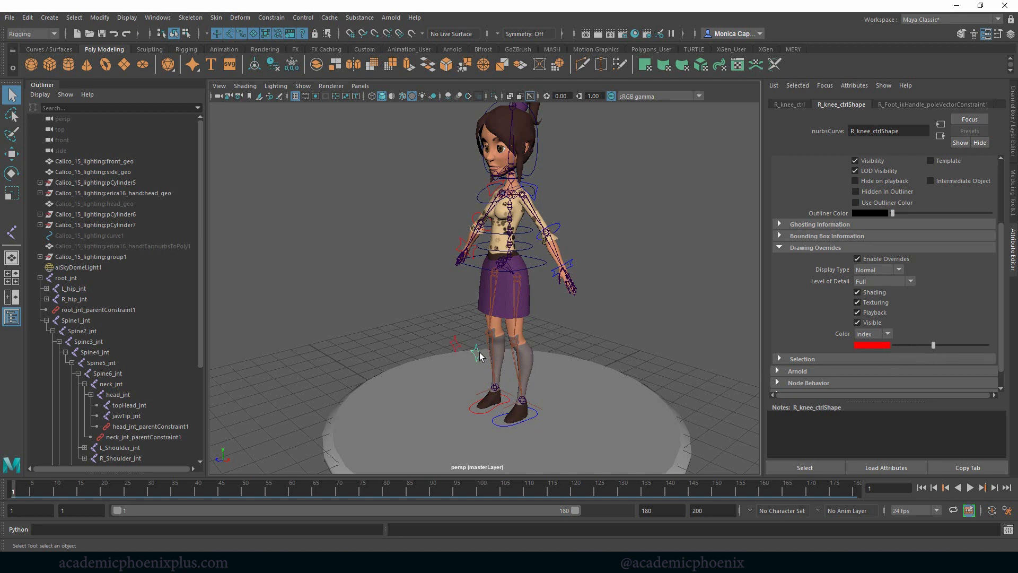
pyautogui.click(857, 259)
pyautogui.moveTo(894, 345); pyautogui.dragTo(914, 346)
pyautogui.click(679, 272)
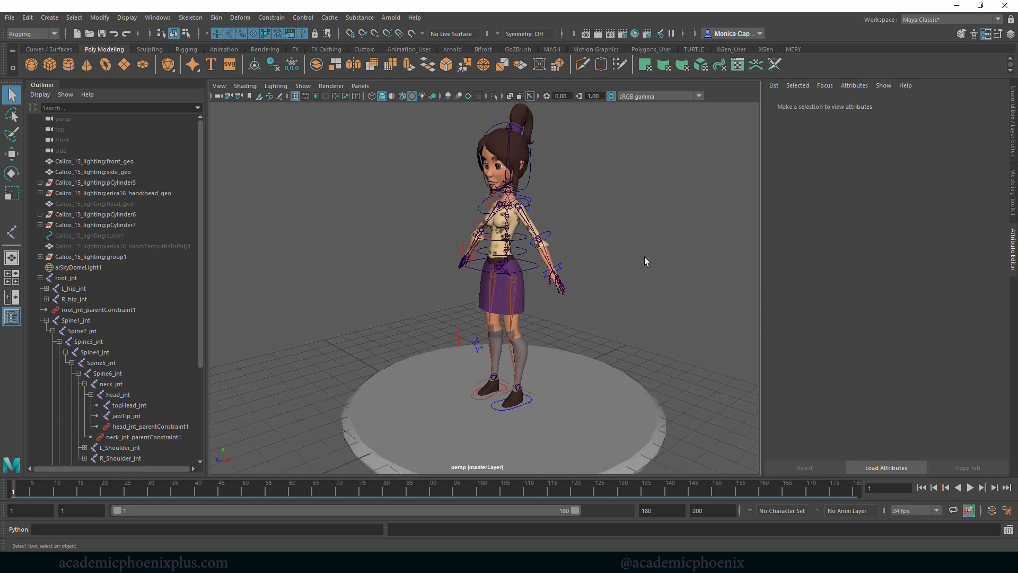
# - Enable drawing overrides on root_ctrlShape and set its color to magenta
pyautogui.keyDown('alt'); pyautogui.moveTo(644, 257); pyautogui.dragTo(665, 252); pyautogui.keyUp('alt')
pyautogui.keyDown('alt'); pyautogui.moveTo(629, 213); pyautogui.dragTo(639, 259, button='middle'); pyautogui.keyUp('alt')
pyautogui.keyDown('alt'); pyautogui.moveTo(638, 259); pyautogui.dragTo(650, 263, button='right'); pyautogui.keyUp('alt')
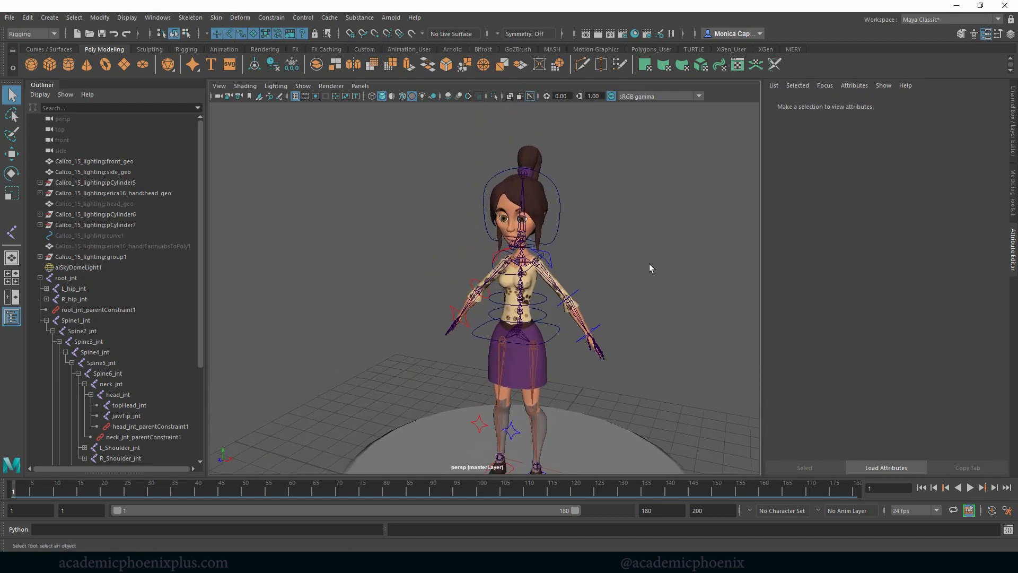
pyautogui.keyDown('alt'); pyautogui.moveTo(649, 263); pyautogui.dragTo(678, 259); pyautogui.keyUp('alt')
pyautogui.keyDown('alt'); pyautogui.moveTo(561, 289); pyautogui.dragTo(859, 278, button='right'); pyautogui.keyUp('alt')
pyautogui.click(566, 258)
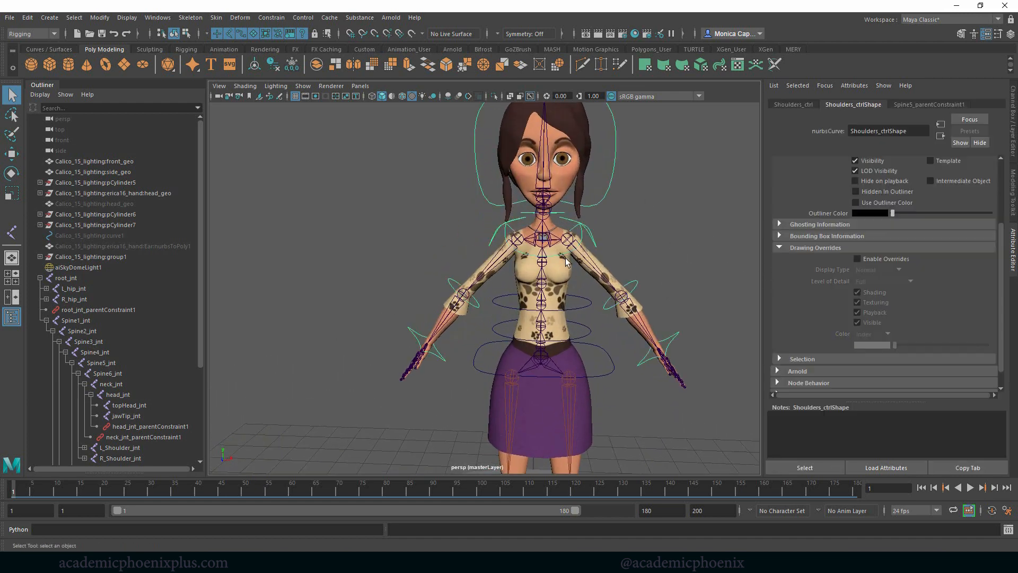
pyautogui.click(588, 308)
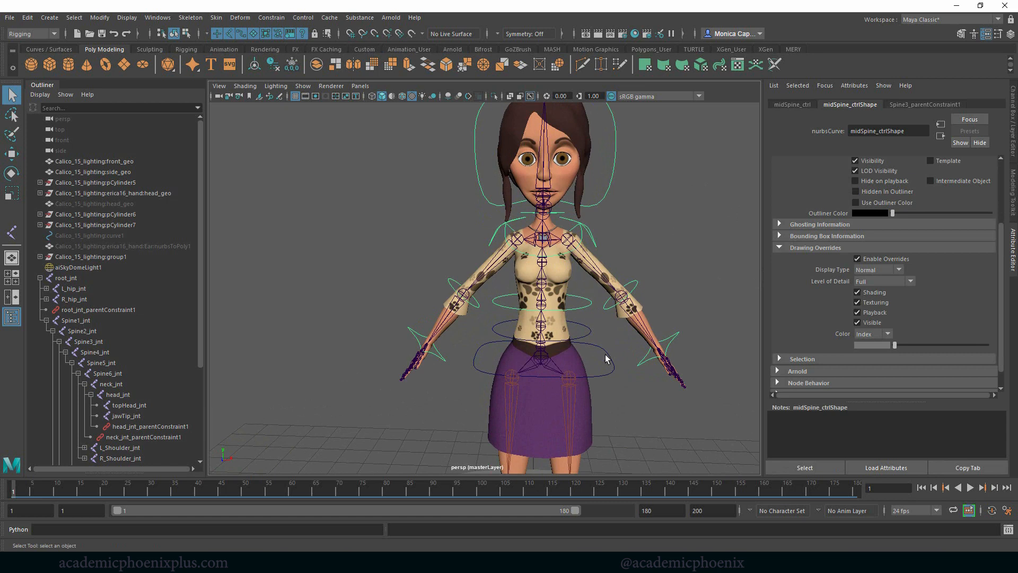
pyautogui.click(615, 375)
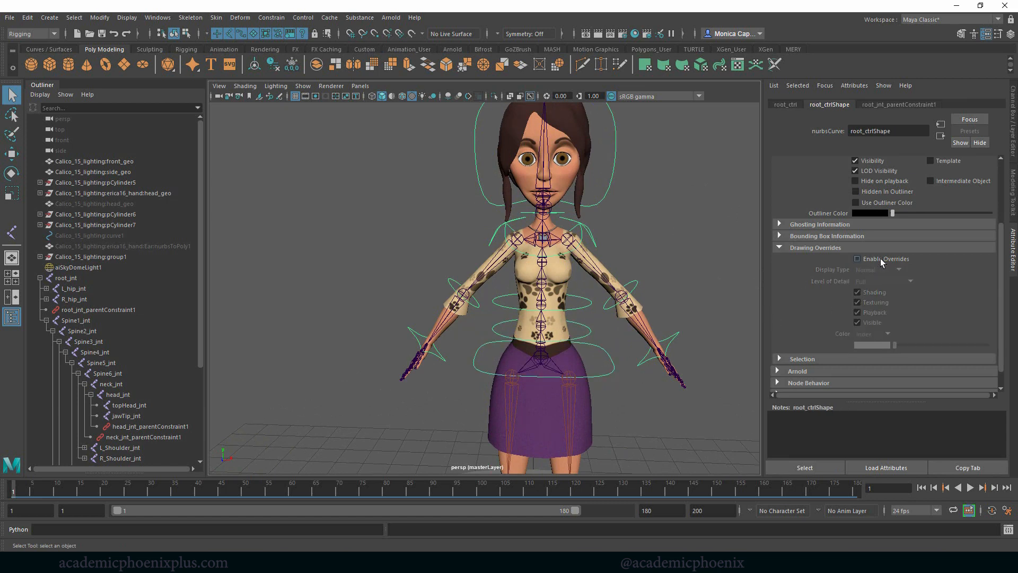
pyautogui.moveTo(891, 346); pyautogui.dragTo(921, 347)
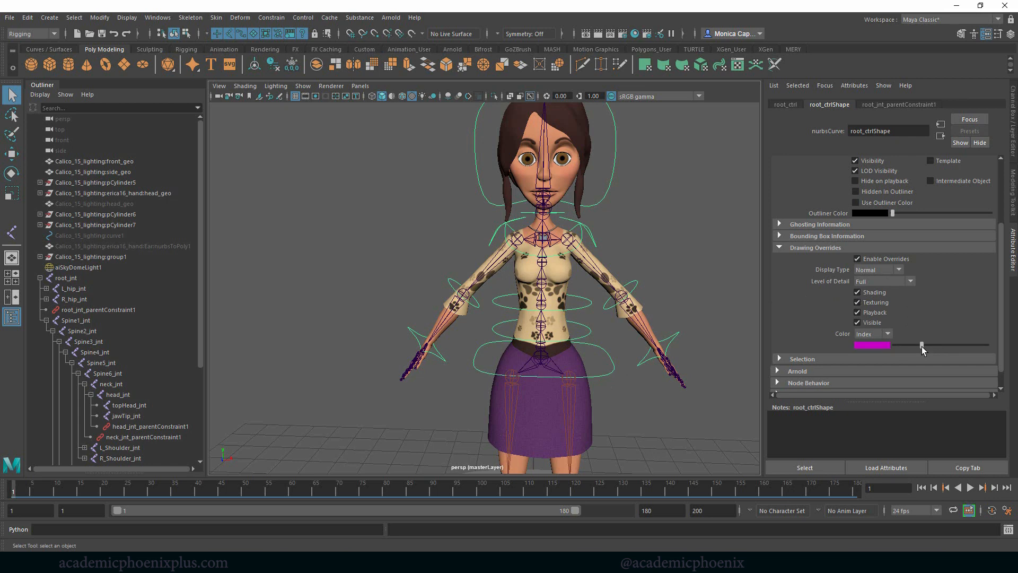
pyautogui.click(616, 400)
# - Enable drawing overrides on LowerSpine_ctrlShape and set its color to dark purple
pyautogui.click(588, 335)
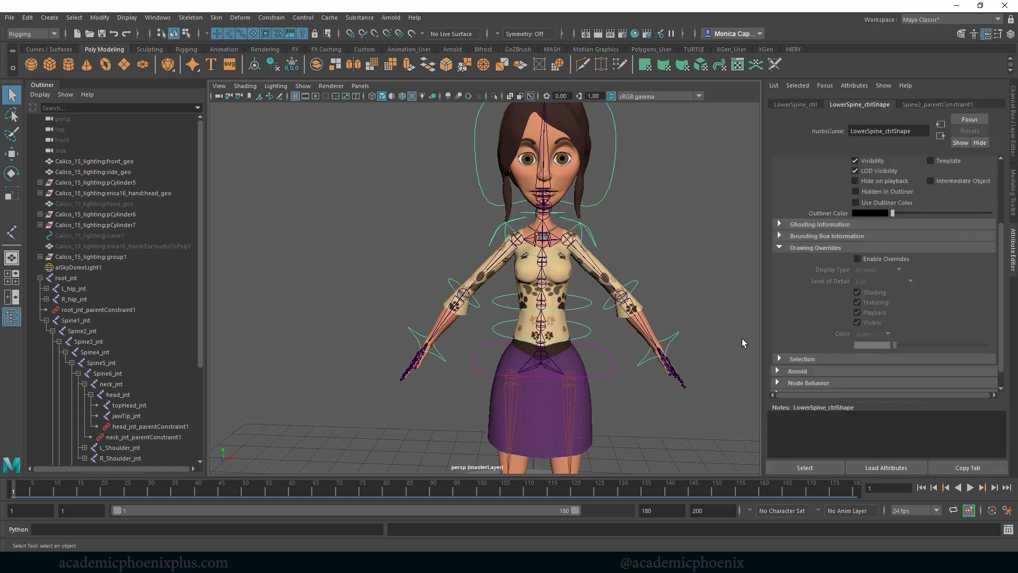
pyautogui.click(913, 259)
pyautogui.moveTo(911, 347); pyautogui.dragTo(918, 345)
pyautogui.click(658, 385)
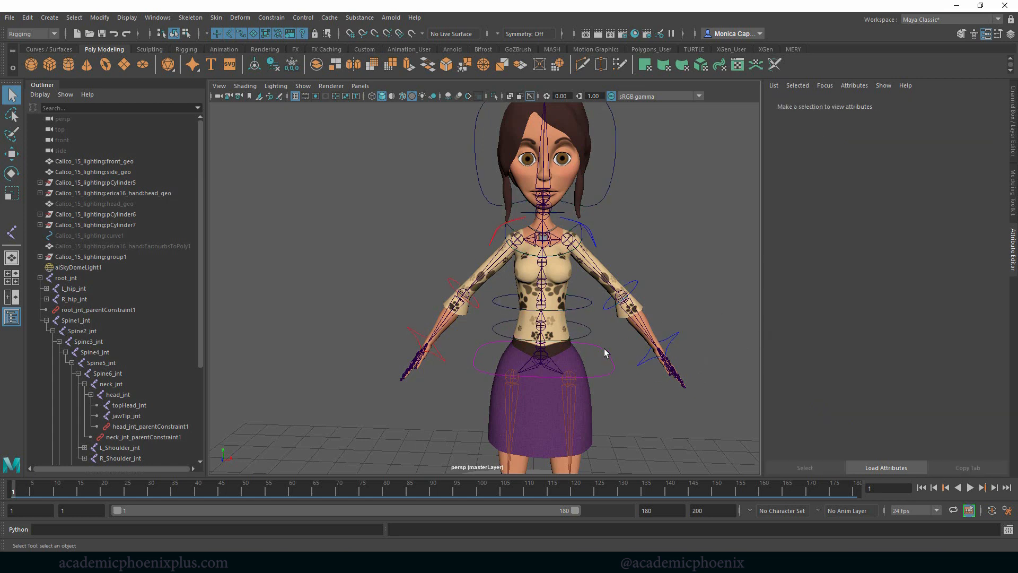
# - Set the override colors of midSpine_ctrlShape and root_ctrlShape to dark purple, matching the lower spine control
pyautogui.click(586, 305)
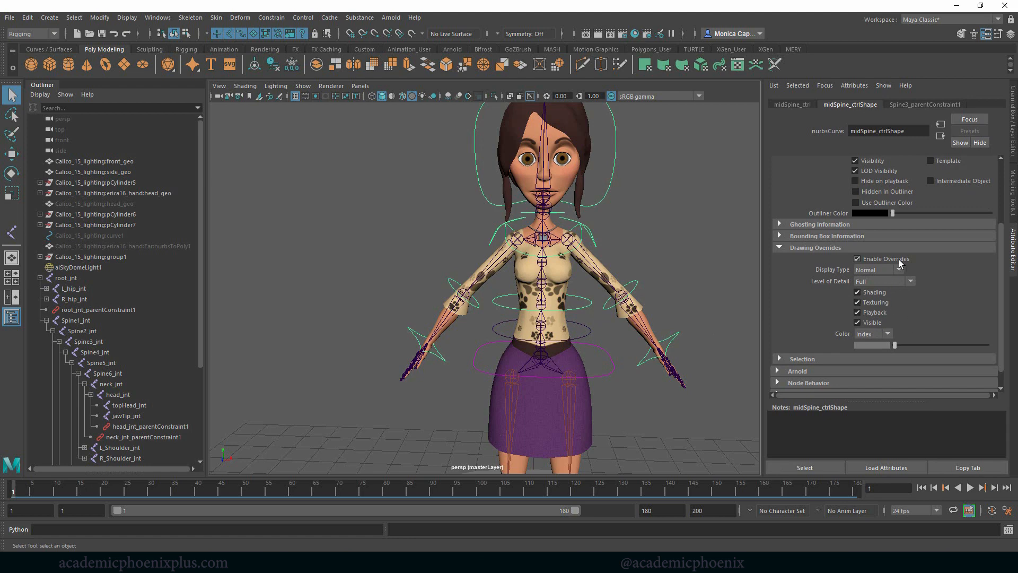
pyautogui.moveTo(895, 346); pyautogui.dragTo(919, 345)
pyautogui.click(610, 366)
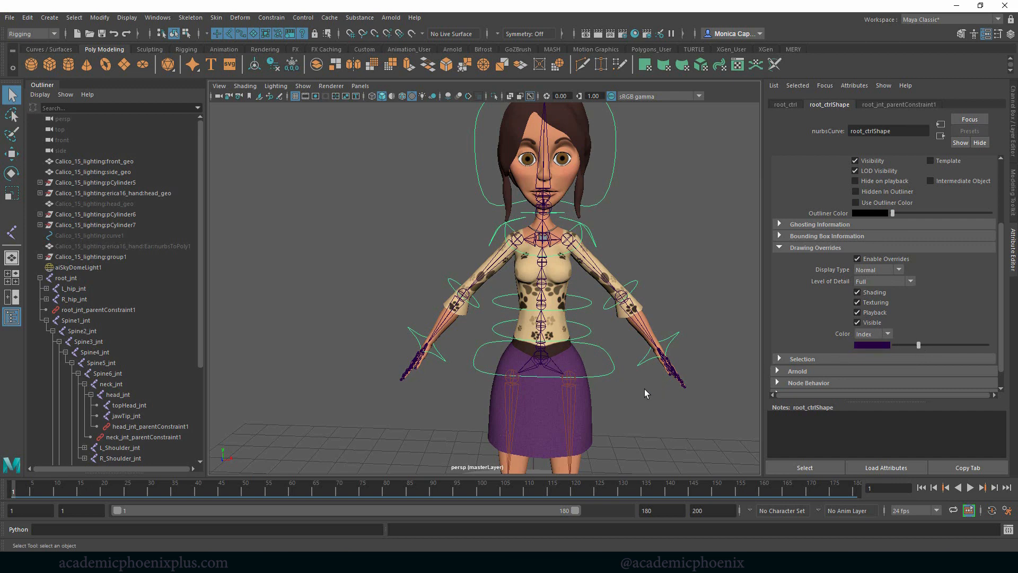
pyautogui.click(729, 291)
pyautogui.click(613, 370)
pyautogui.moveTo(918, 344); pyautogui.dragTo(918, 345)
pyautogui.click(724, 333)
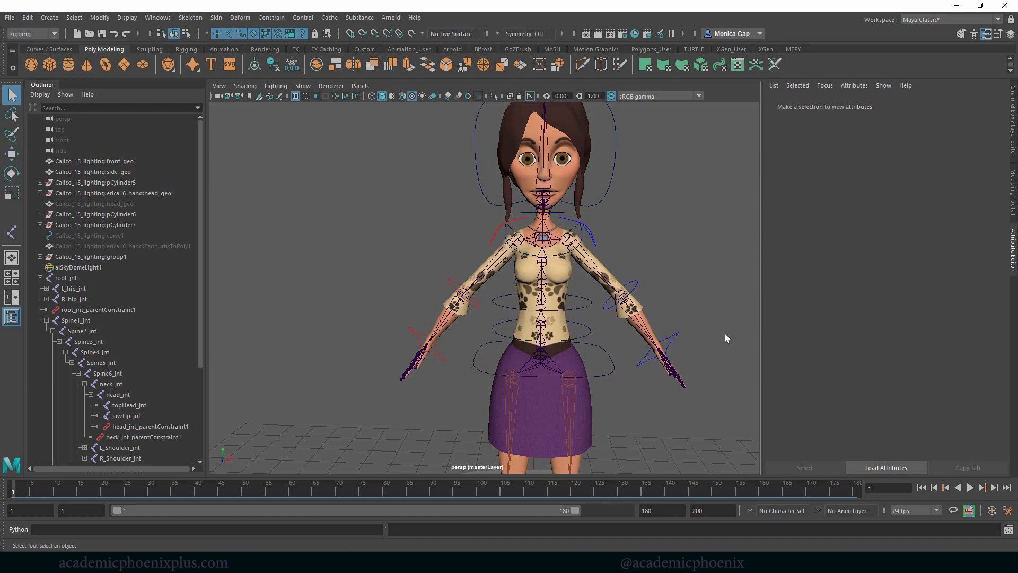
# - Select the head control and display its transform channels
pyautogui.keyDown('alt'); pyautogui.moveTo(724, 333); pyautogui.dragTo(629, 247); pyautogui.keyUp('alt')
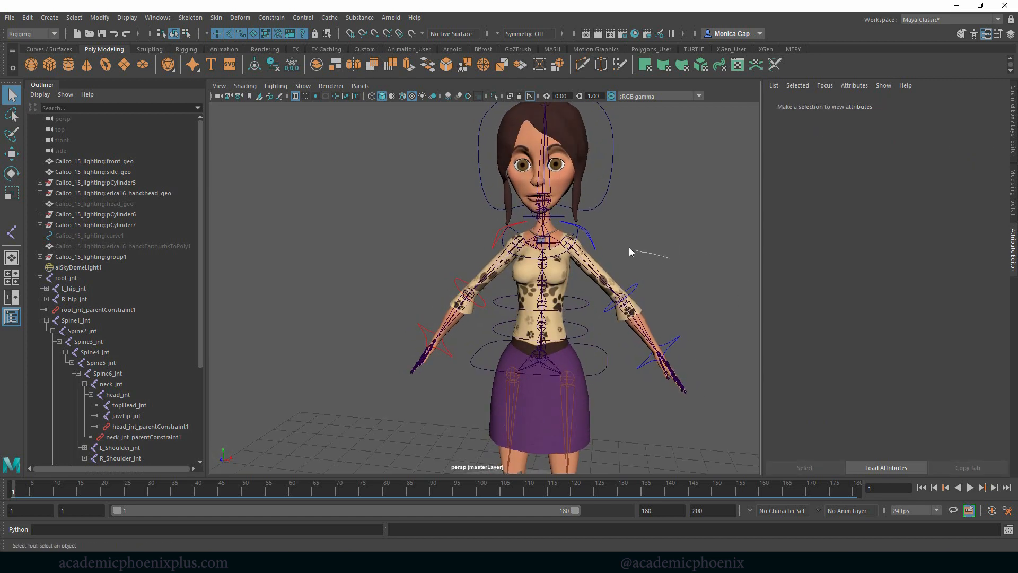
pyautogui.keyDown('alt'); pyautogui.moveTo(673, 243); pyautogui.dragTo(600, 225, button='right'); pyautogui.keyUp('alt')
pyautogui.keyDown('alt'); pyautogui.moveTo(599, 224); pyautogui.dragTo(630, 266); pyautogui.keyUp('alt')
pyautogui.keyDown('alt'); pyautogui.moveTo(631, 266); pyautogui.dragTo(657, 262, button='middle'); pyautogui.keyUp('alt')
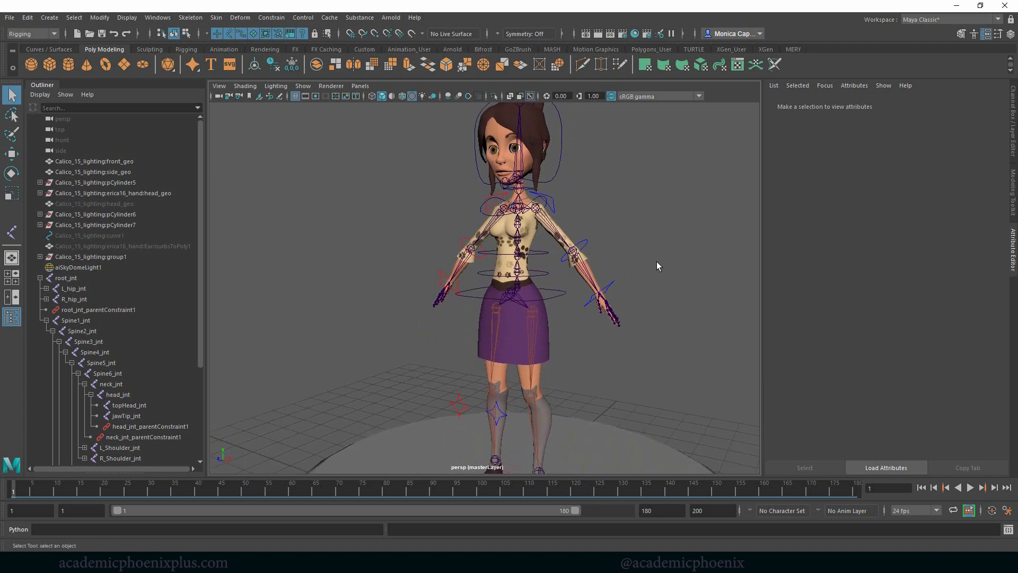
pyautogui.keyDown('alt'); pyautogui.moveTo(656, 262); pyautogui.dragTo(620, 249, button='right'); pyautogui.keyUp('alt')
pyautogui.click(542, 191)
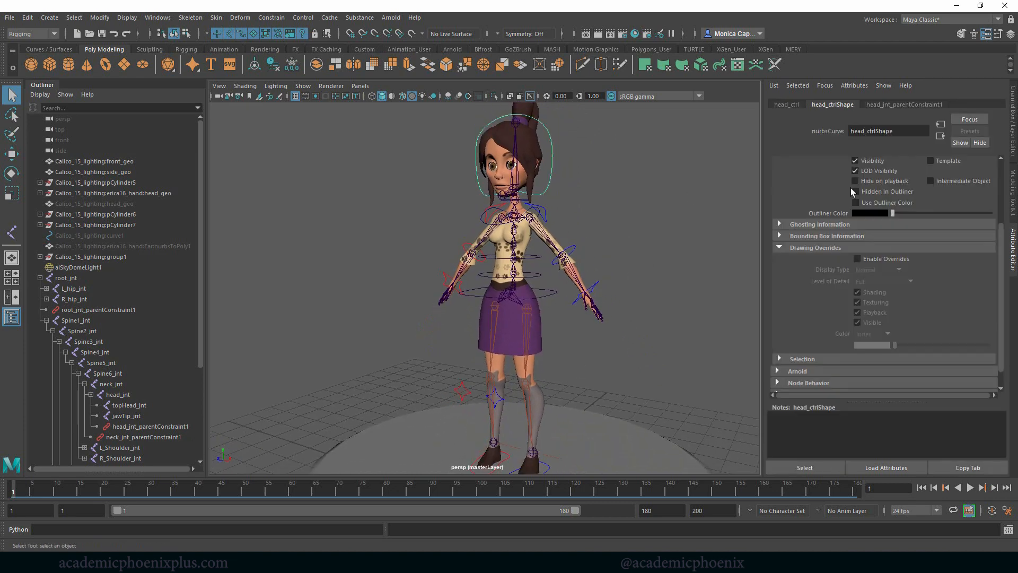
pyautogui.click(1013, 145)
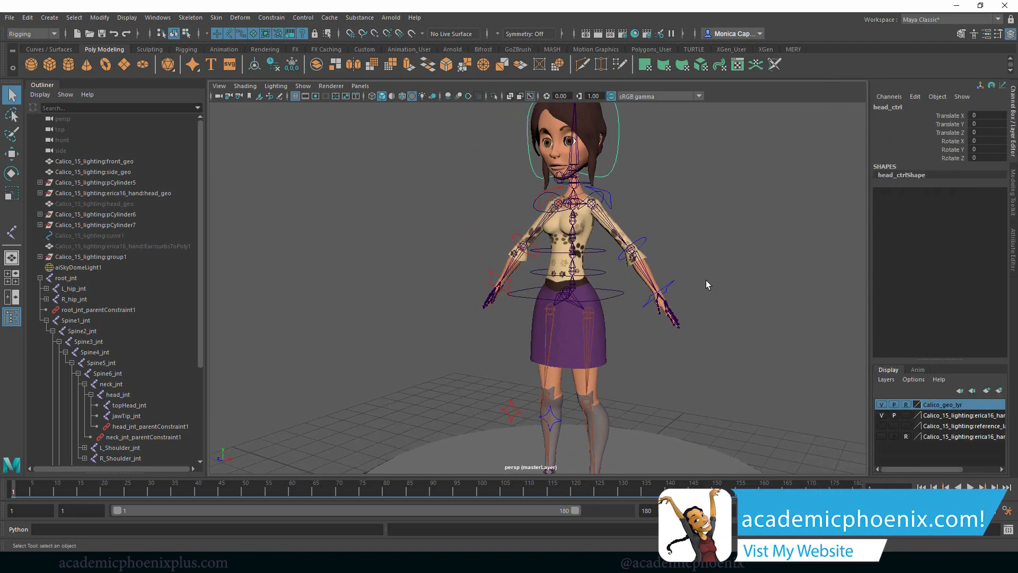
# - Deselect the head control, test-move the left foot control to check the leg, and undo the move
pyautogui.click(748, 271)
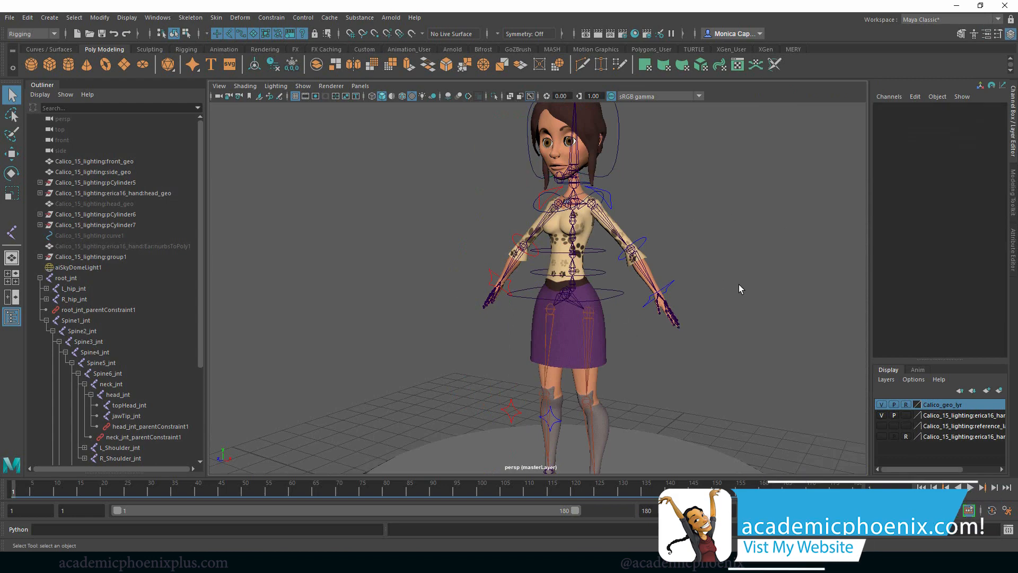
pyautogui.keyDown('alt'); pyautogui.moveTo(739, 284); pyautogui.dragTo(680, 270); pyautogui.keyUp('alt')
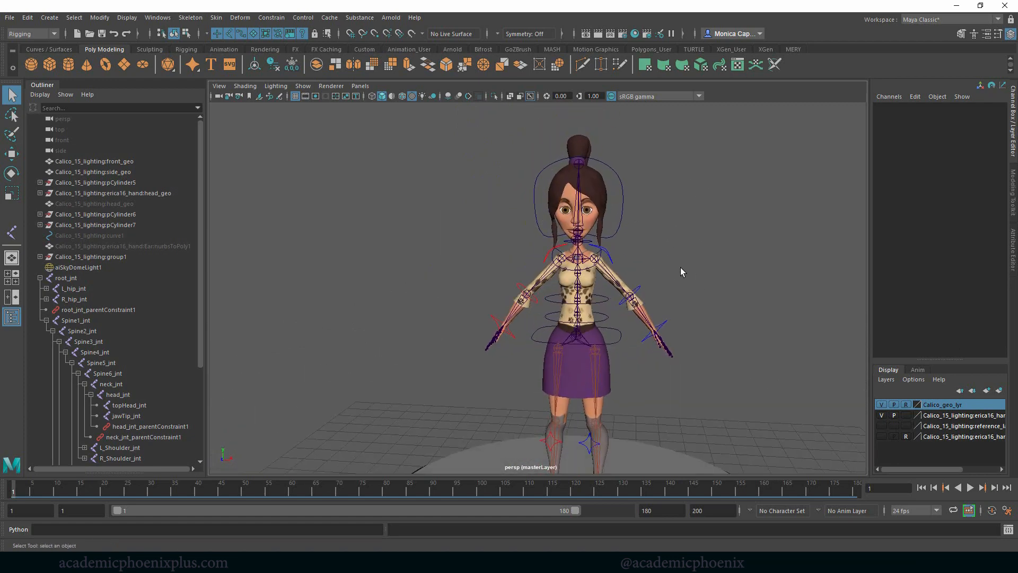
pyautogui.keyDown('alt'); pyautogui.moveTo(680, 269); pyautogui.dragTo(723, 271, button='right'); pyautogui.keyUp('alt')
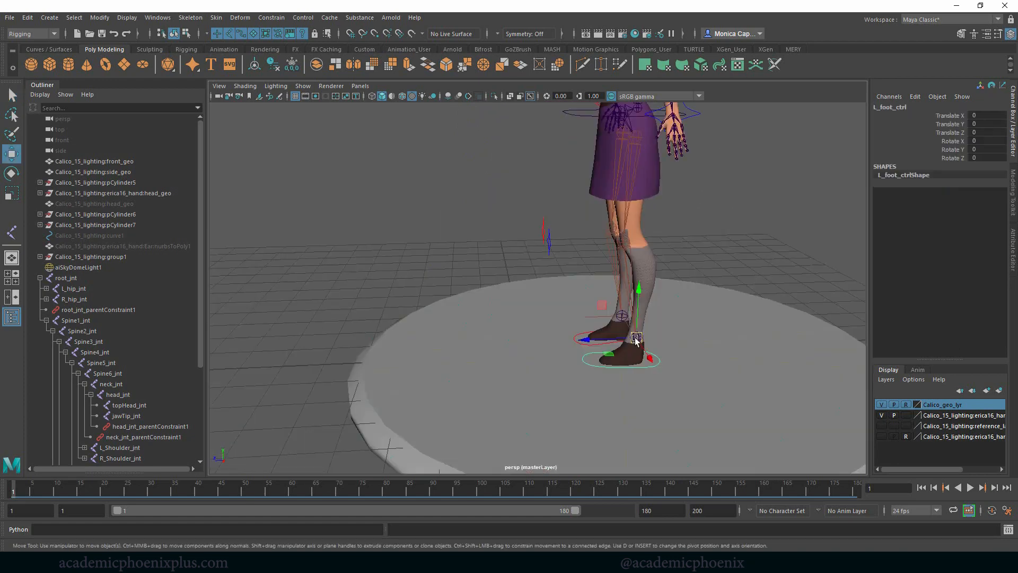
pyautogui.moveTo(637, 339); pyautogui.dragTo(610, 366)
pyautogui.hotkey('ctrl', 'z')
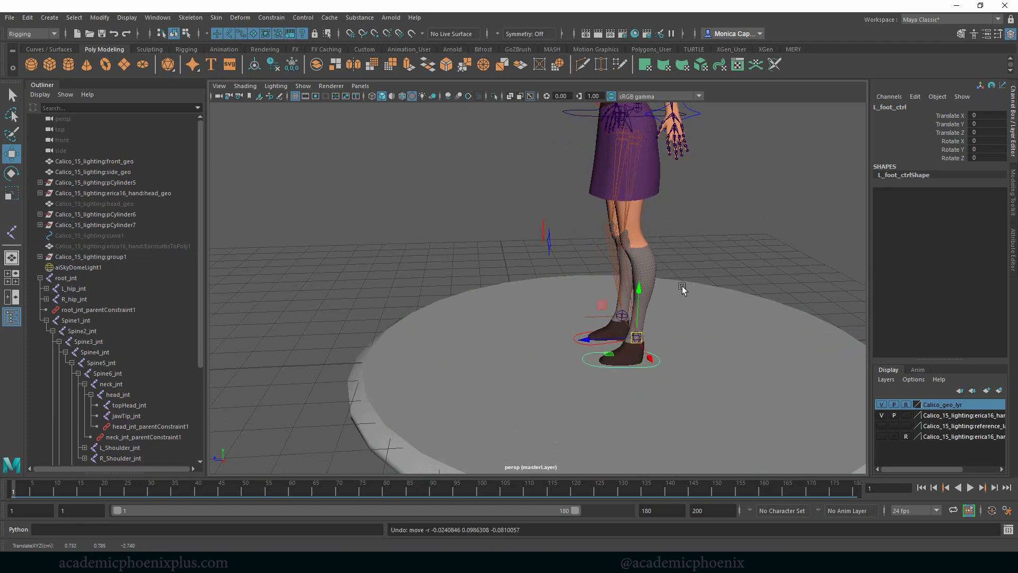
# - Inspect the color-coded controls from the feet up to the head, and clear the left foot control's selection
pyautogui.keyDown('alt'); pyautogui.moveTo(700, 237); pyautogui.dragTo(682, 294, button='middle'); pyautogui.keyUp('alt')
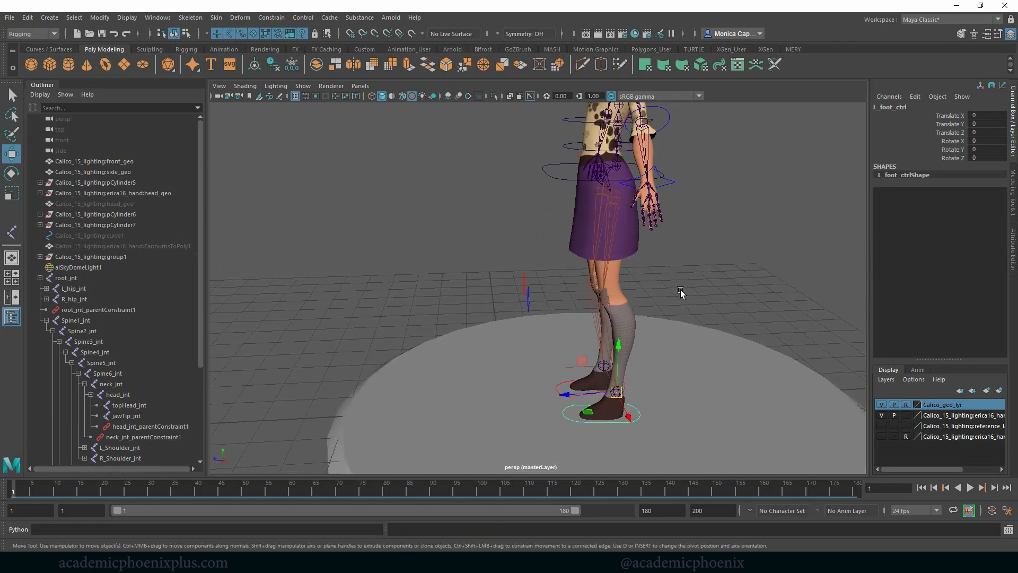
pyautogui.keyDown('alt'); pyautogui.moveTo(683, 293); pyautogui.dragTo(754, 292); pyautogui.keyUp('alt')
pyautogui.keyDown('alt'); pyautogui.moveTo(654, 254); pyautogui.dragTo(670, 360, button='middle'); pyautogui.keyUp('alt')
pyautogui.keyDown('alt'); pyautogui.moveTo(695, 271); pyautogui.dragTo(718, 363, button='middle'); pyautogui.keyUp('alt')
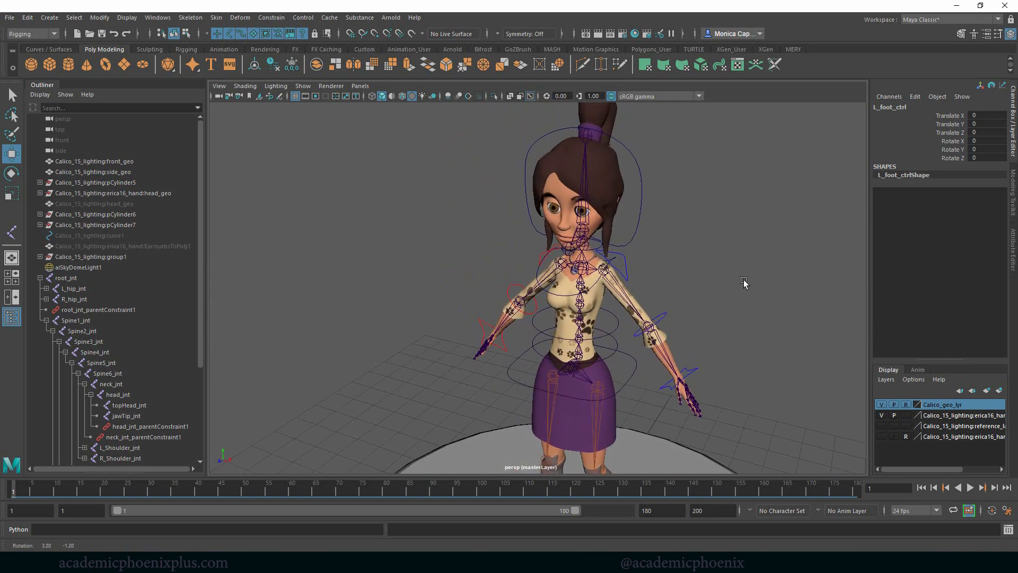
pyautogui.keyDown('alt'); pyautogui.moveTo(707, 293); pyautogui.dragTo(736, 269); pyautogui.keyUp('alt')
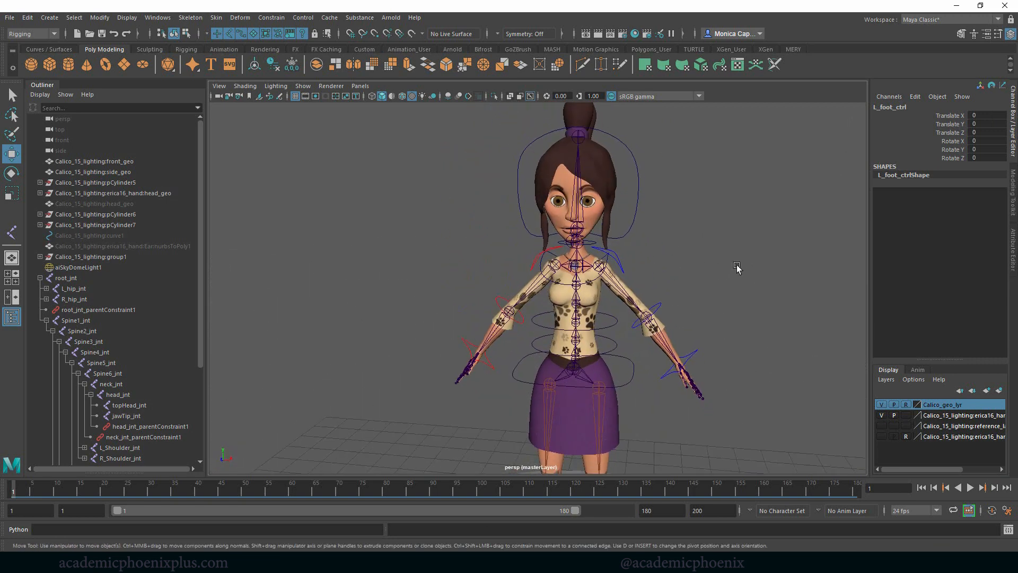
pyautogui.click(607, 224)
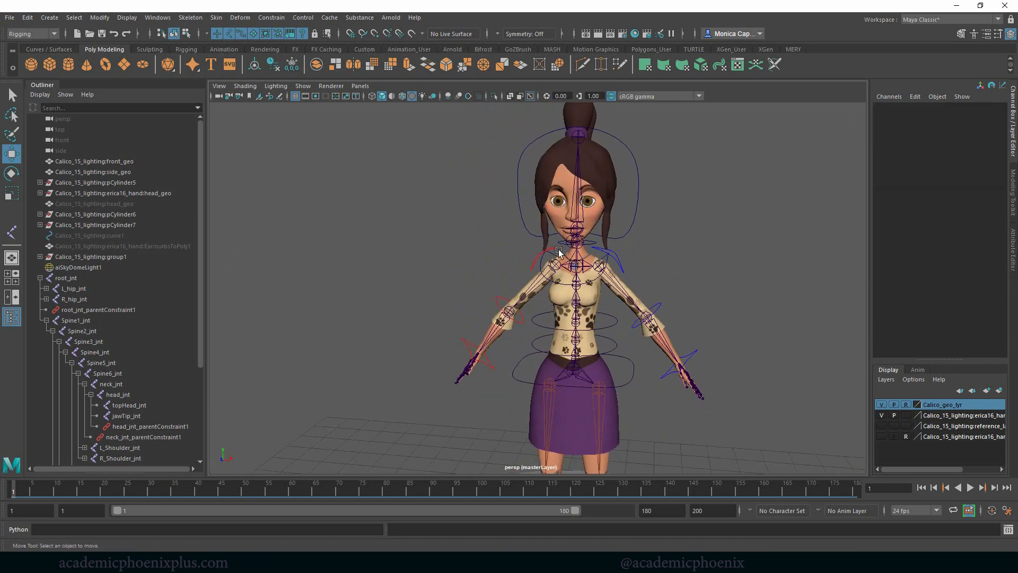